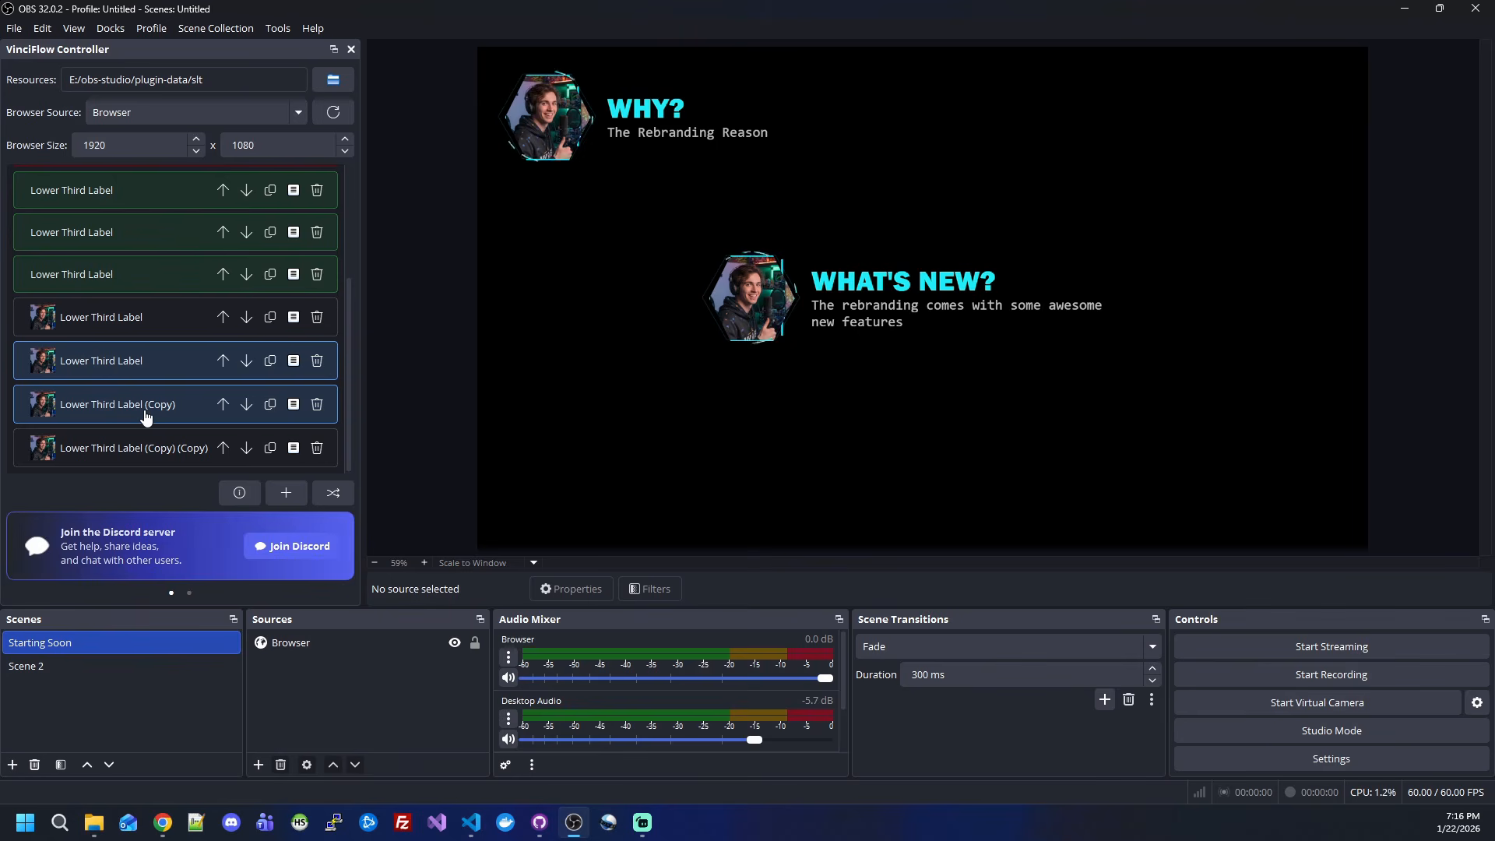
- Toggle the "Lower Third Label (Copy) (Copy)" lower third in the VinciFlow Controller
left_click(116, 449)
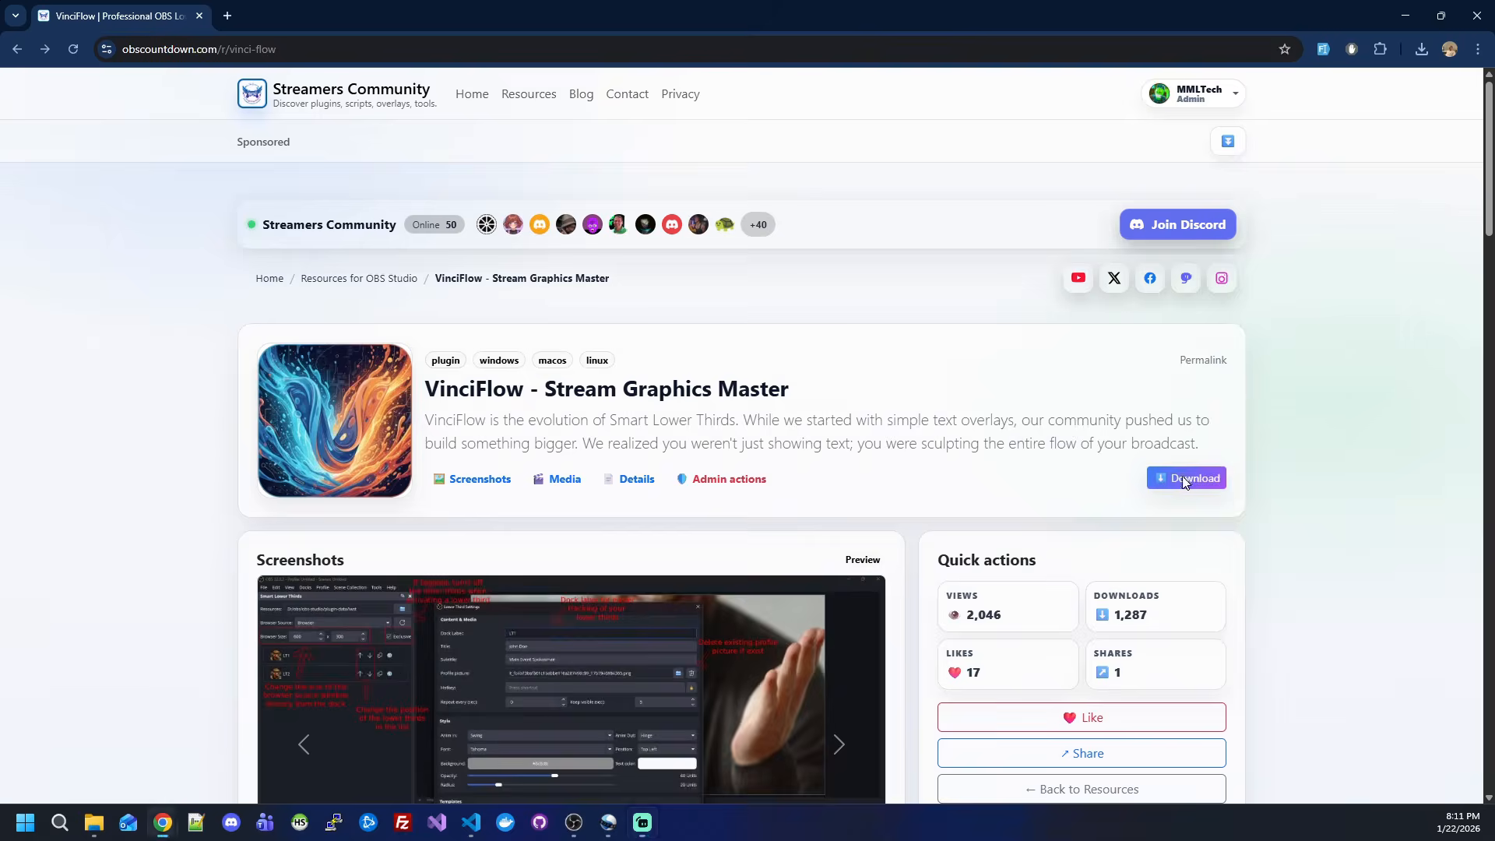
- Download vinci-flow-3.3.1-windows-x64.zip from the VinciFlow 3.3.1 release and save it to the Desktop
left_click(1162, 489)
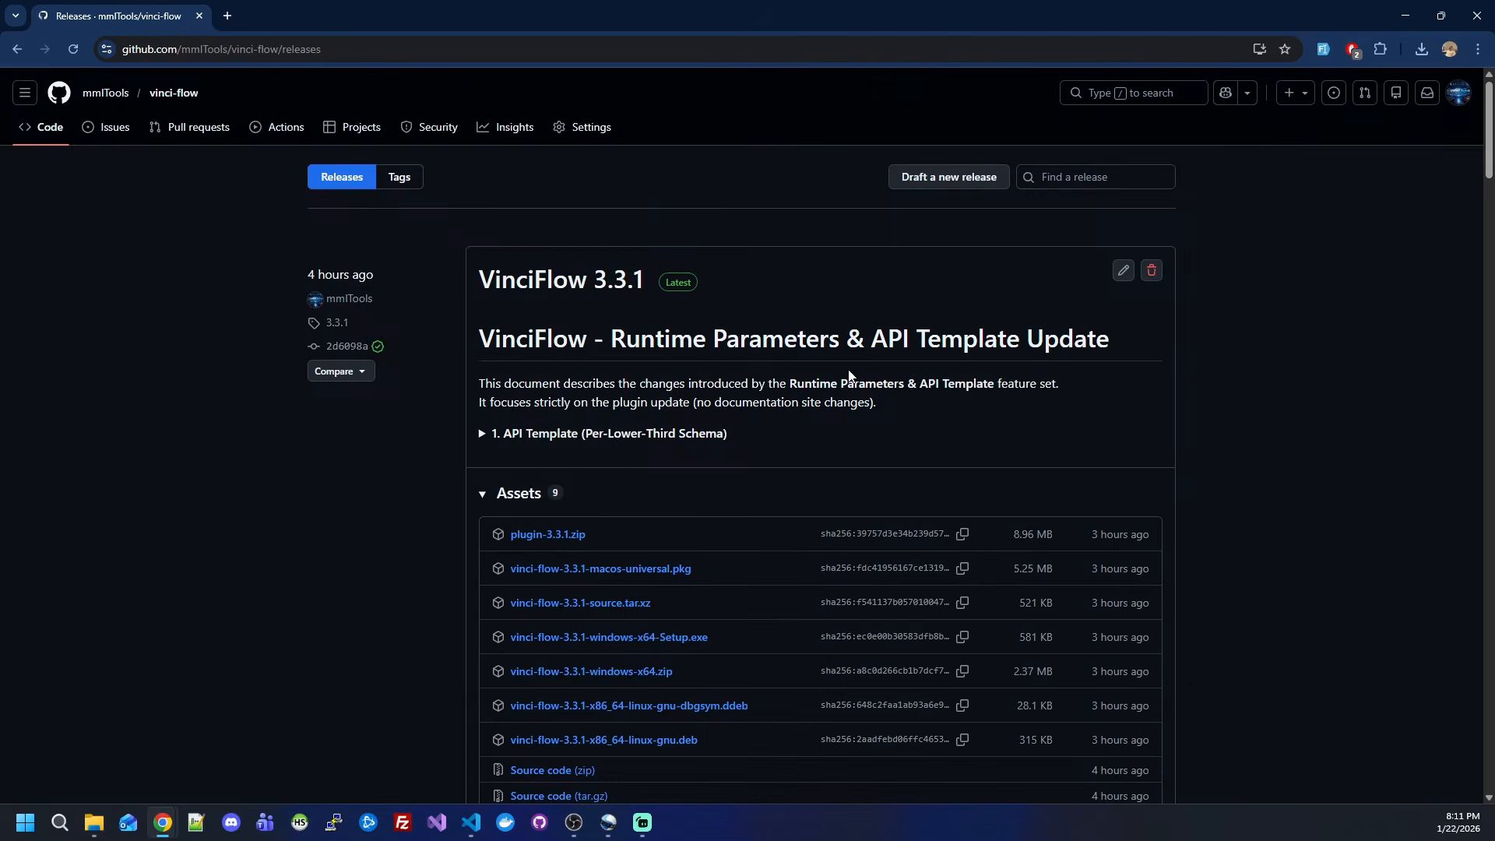
scroll(849, 375, "down", 1)
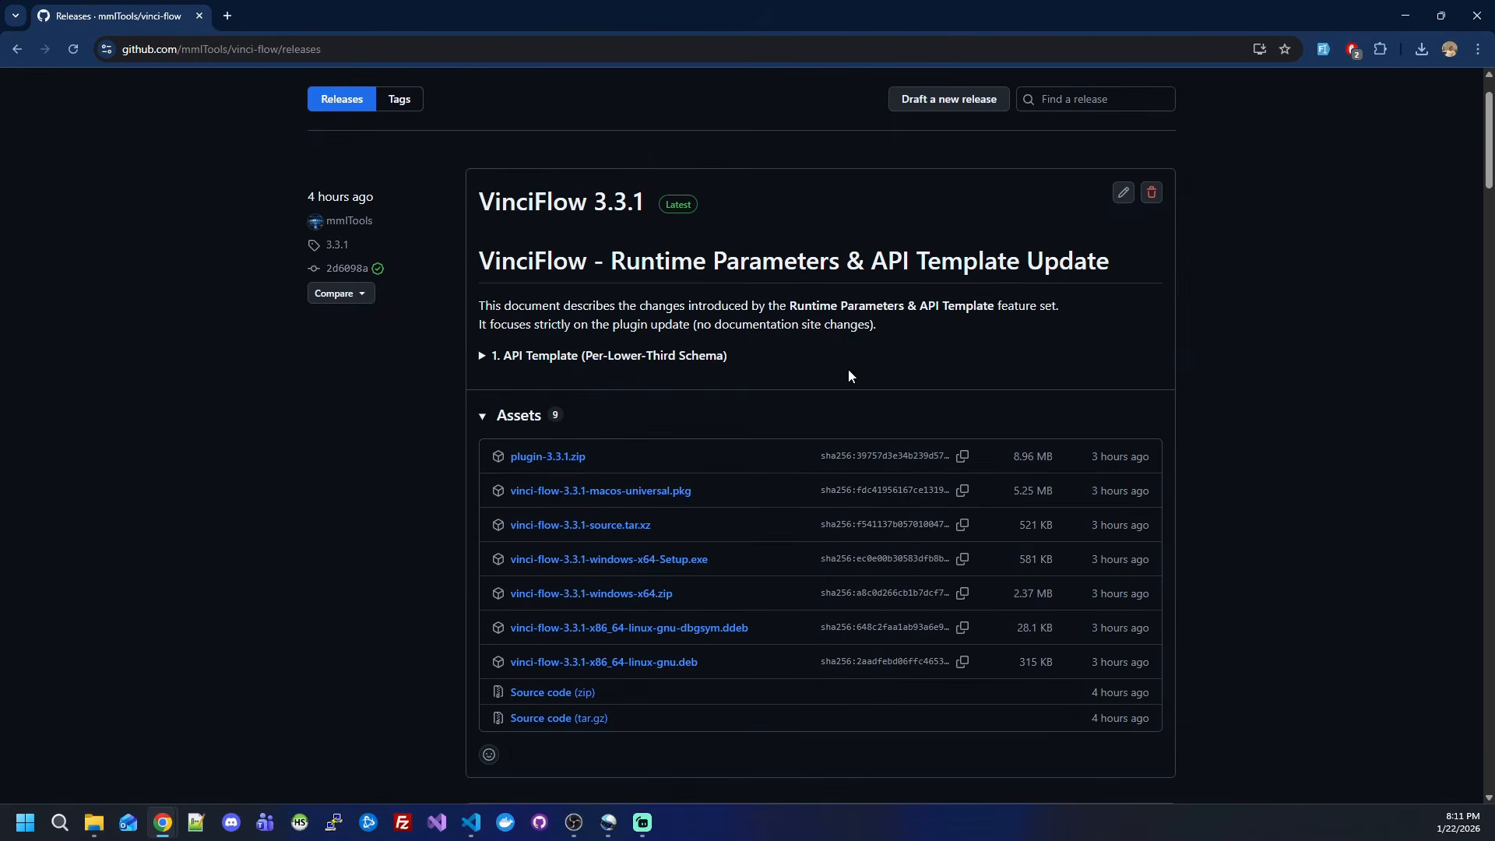
scroll(803, 387, "down", 2)
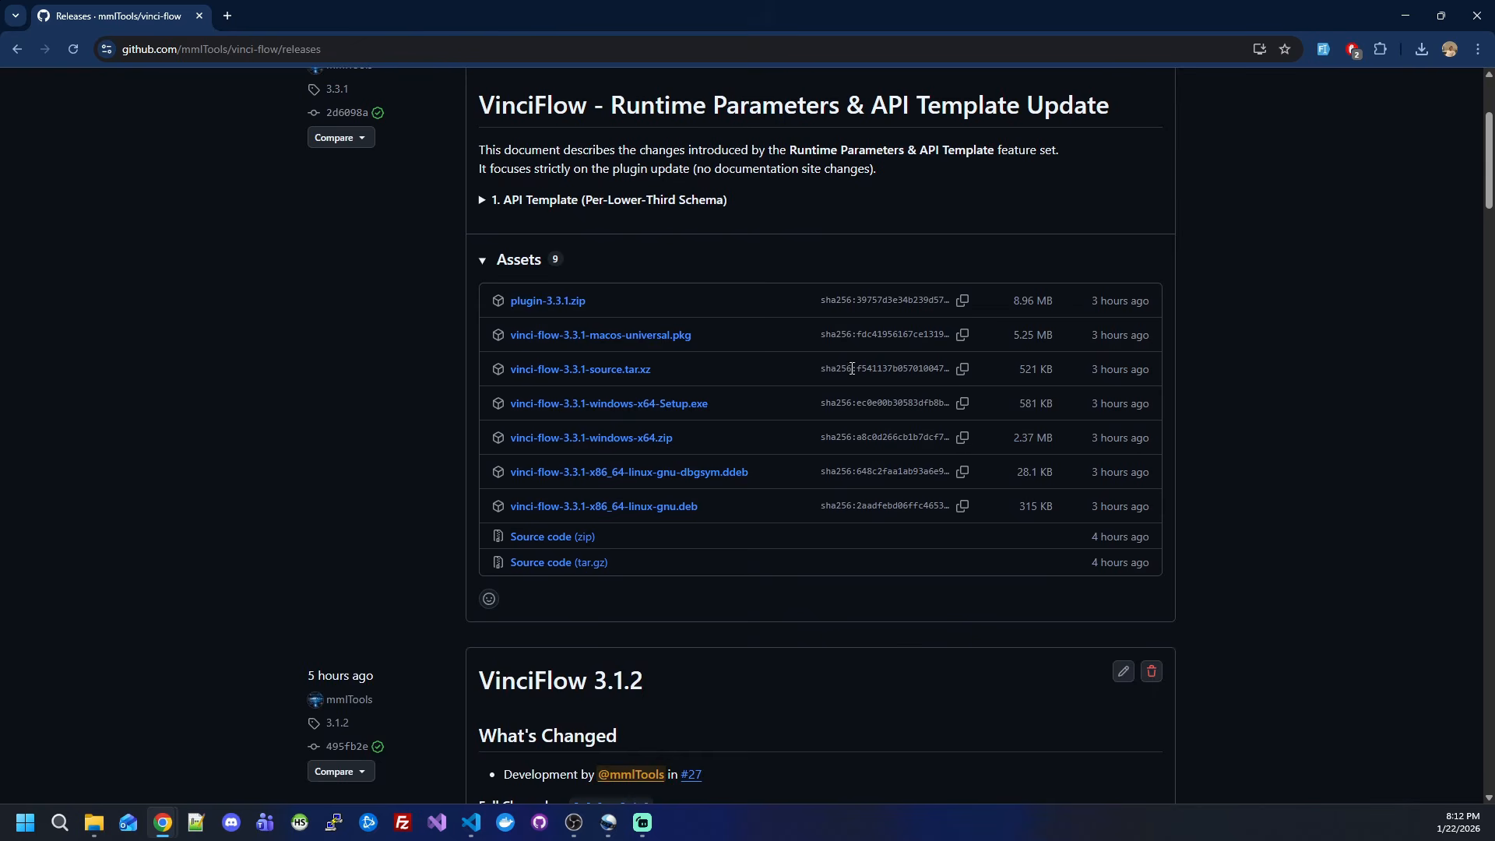
scroll(865, 381, "up", 1)
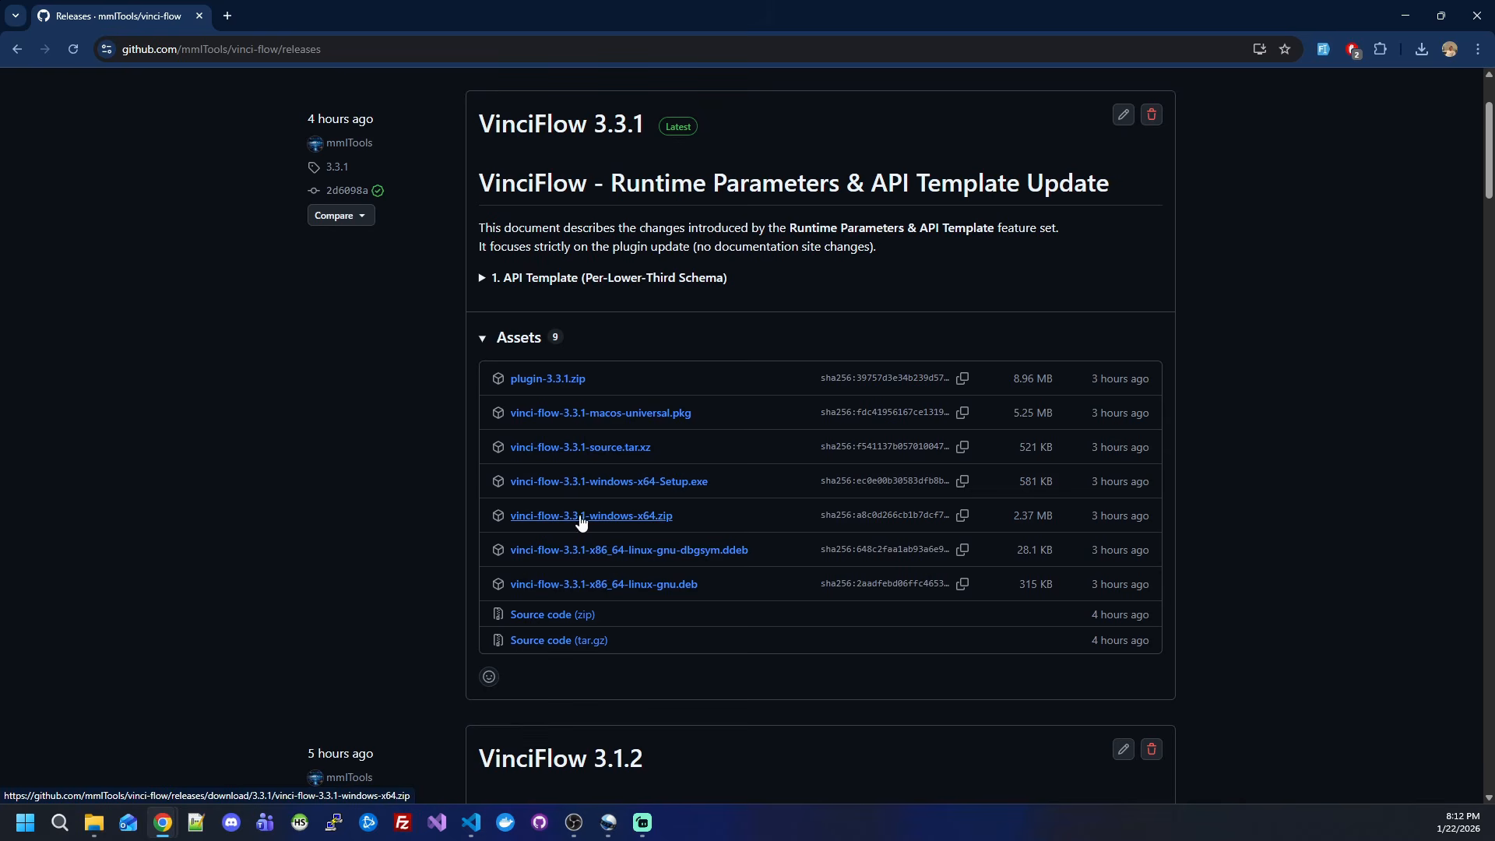
left_click(635, 518)
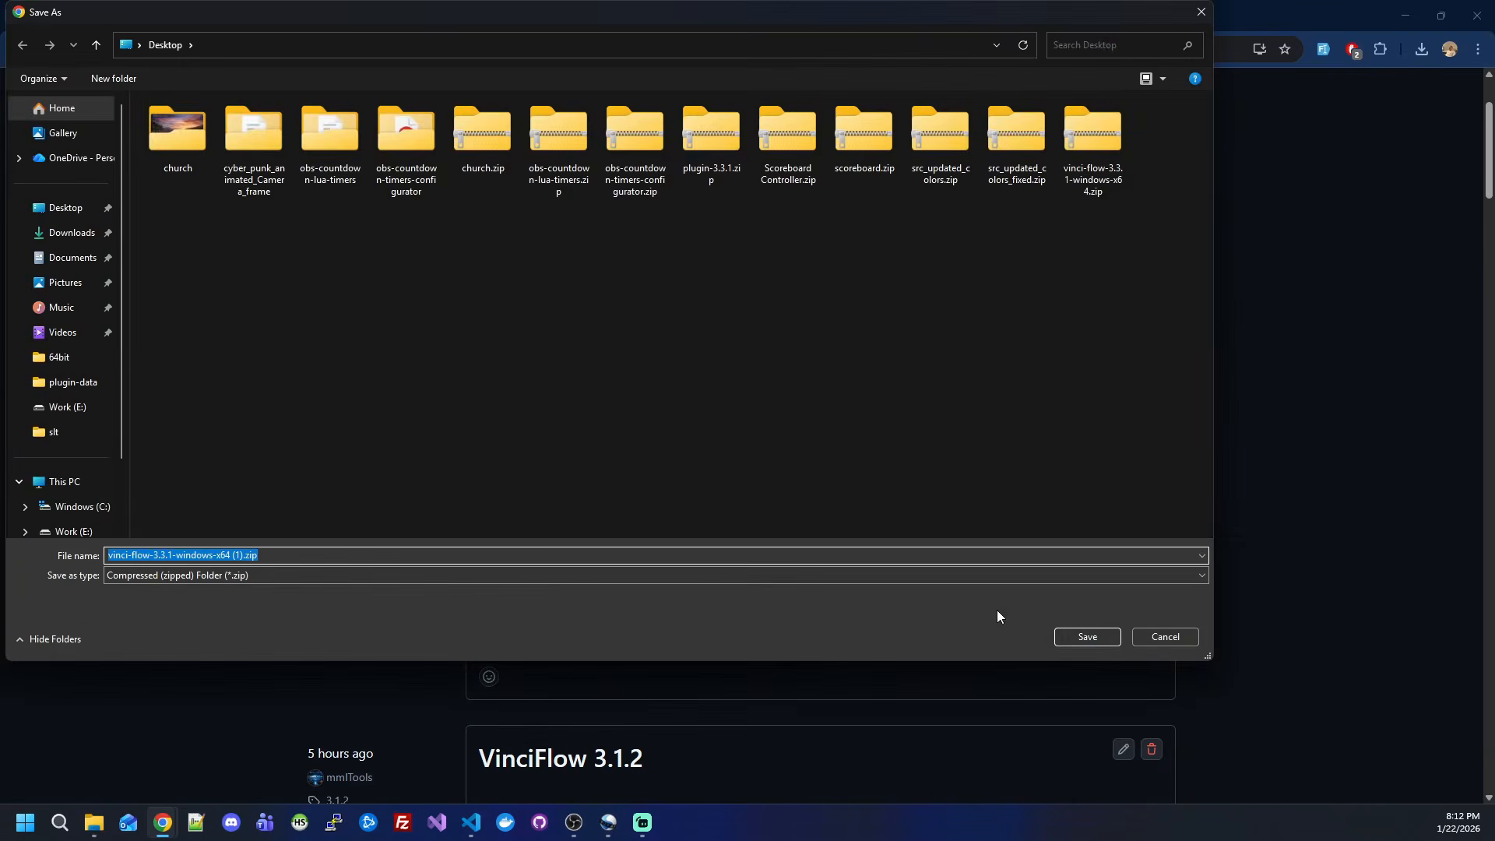
left_click(1089, 643)
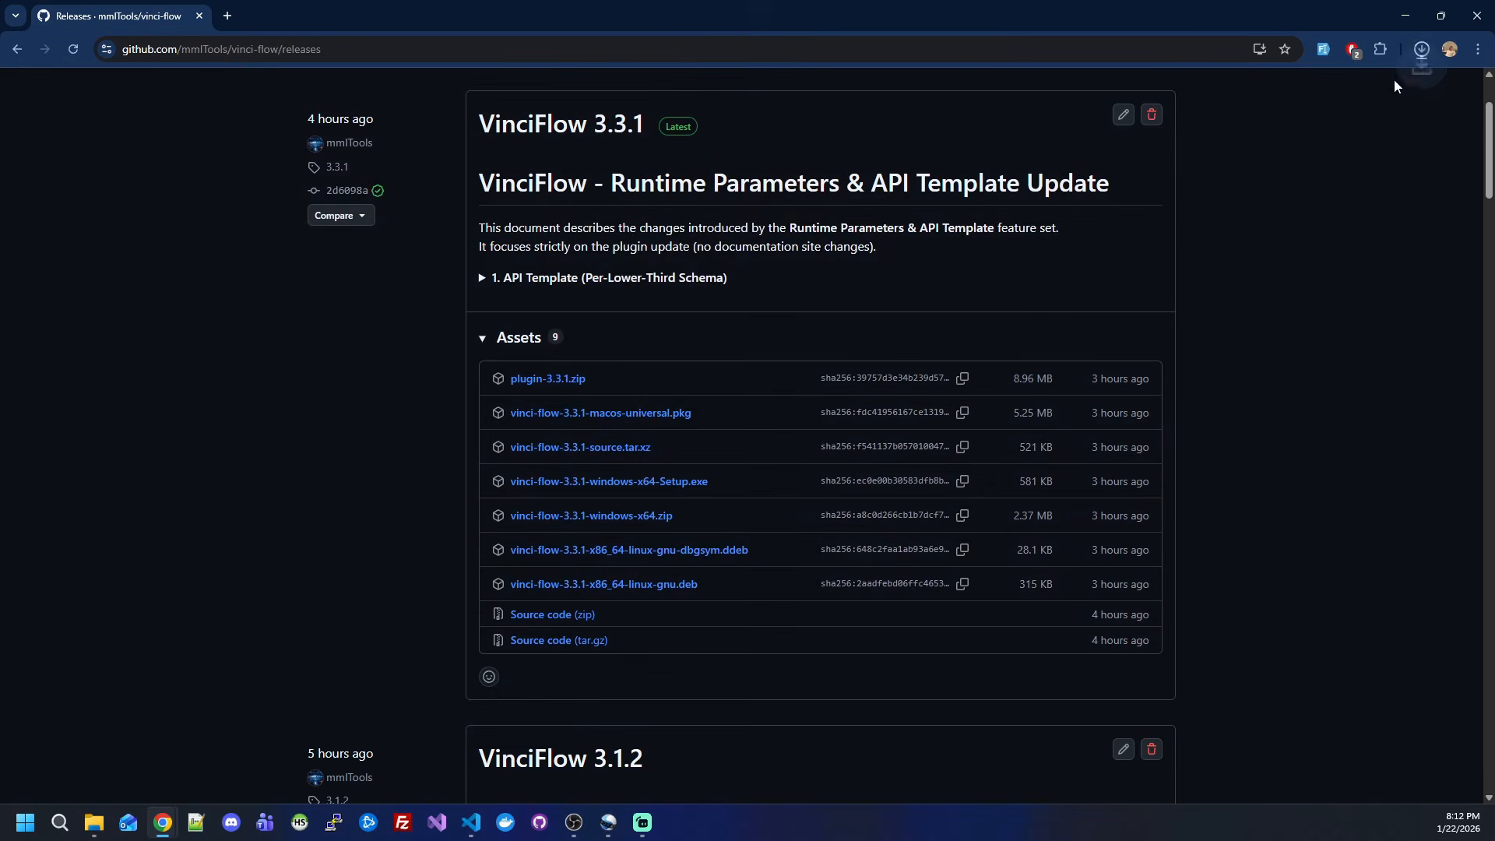
- Open the downloaded archive and select vinci-flow.dll and vinci-flow.pdb in its vinci-flow/bin/64bit folder for copying
left_click(1421, 49)
left_click(1284, 118)
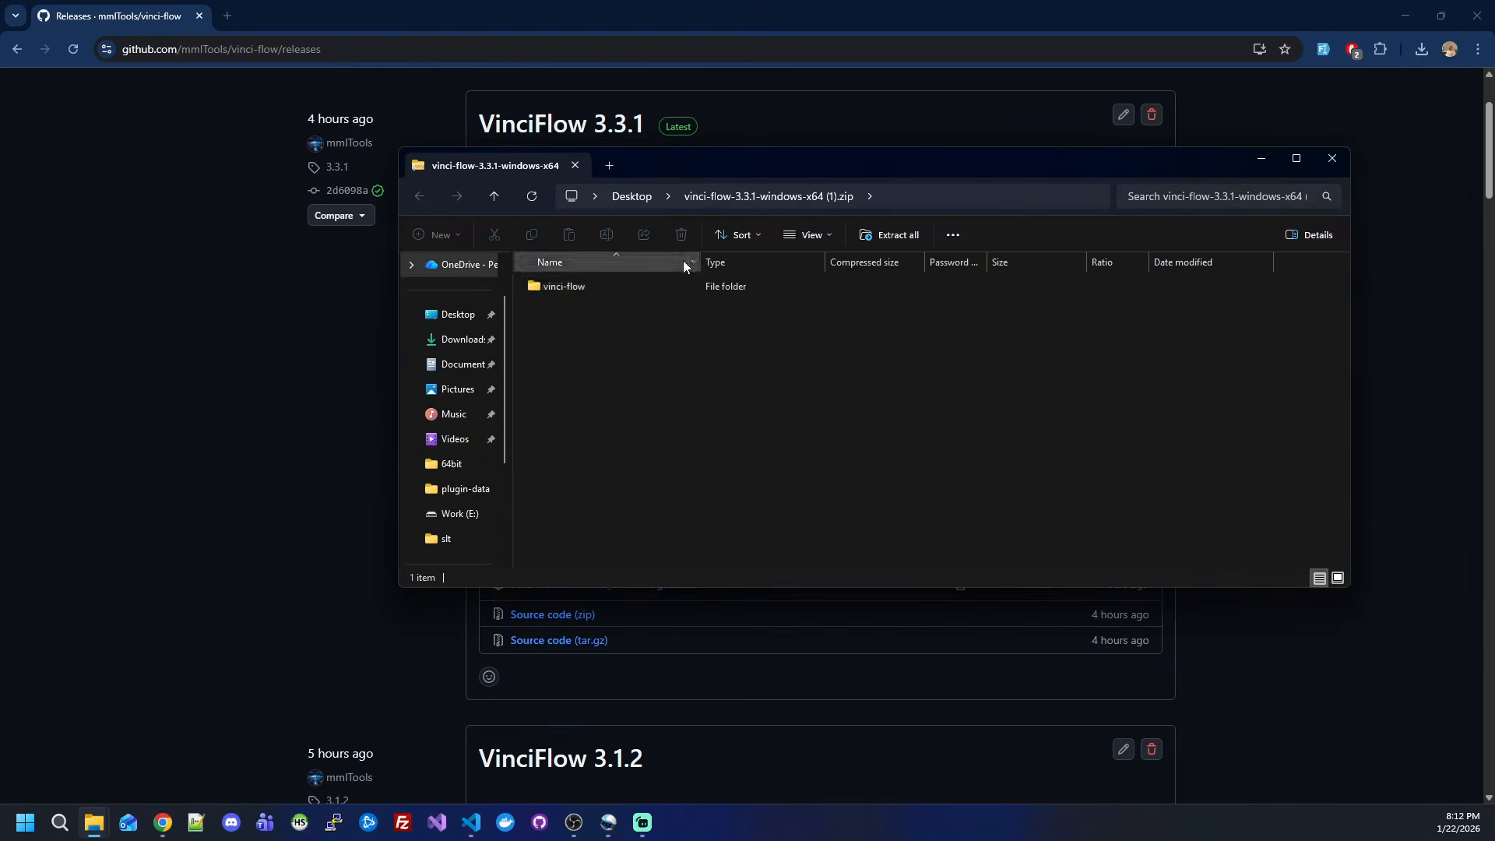
double_click(625, 285)
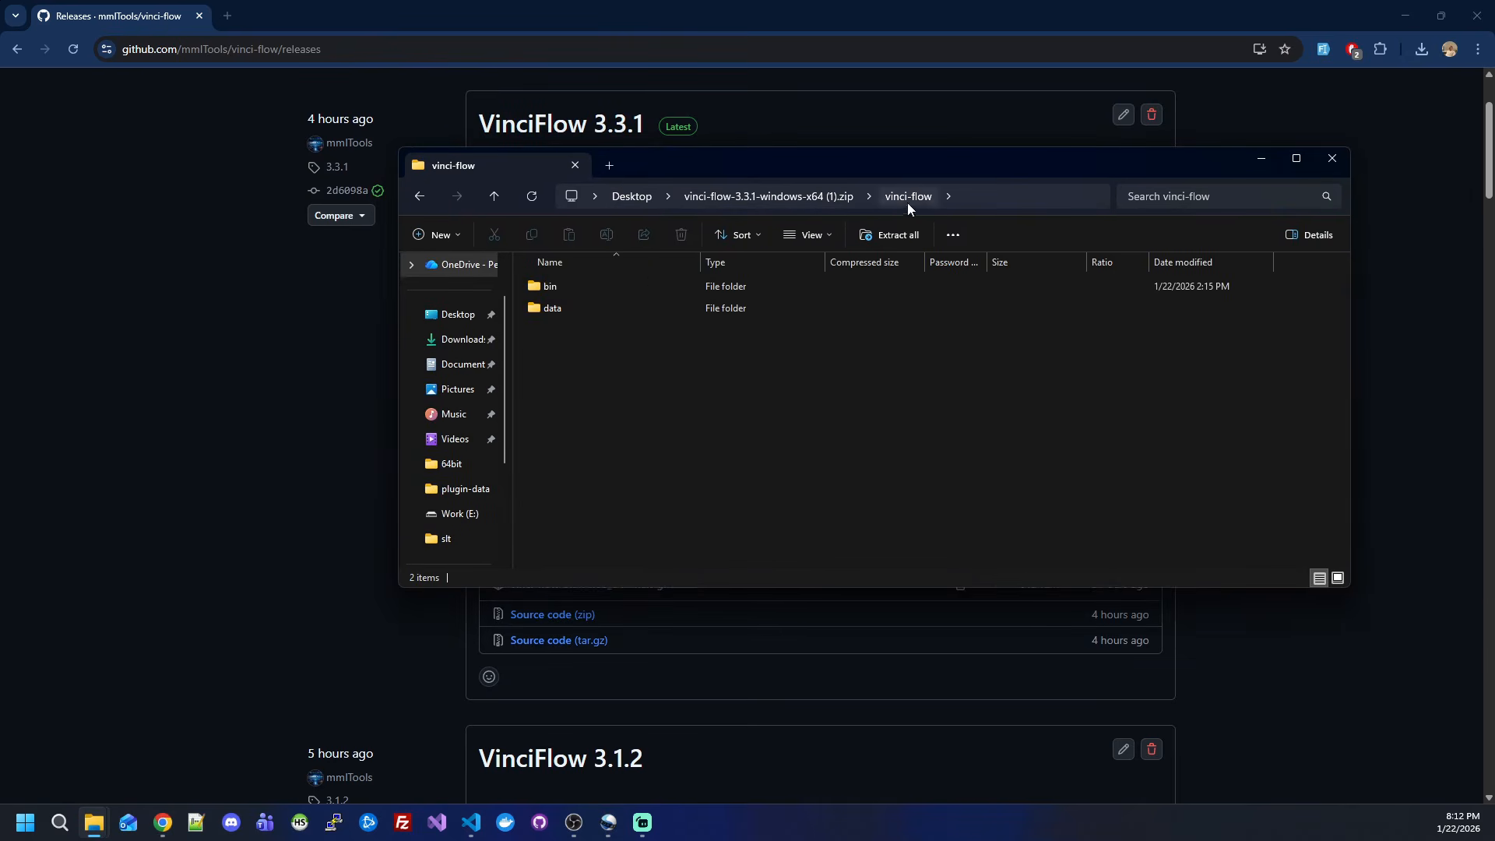
double_click(572, 283)
double_click(571, 283)
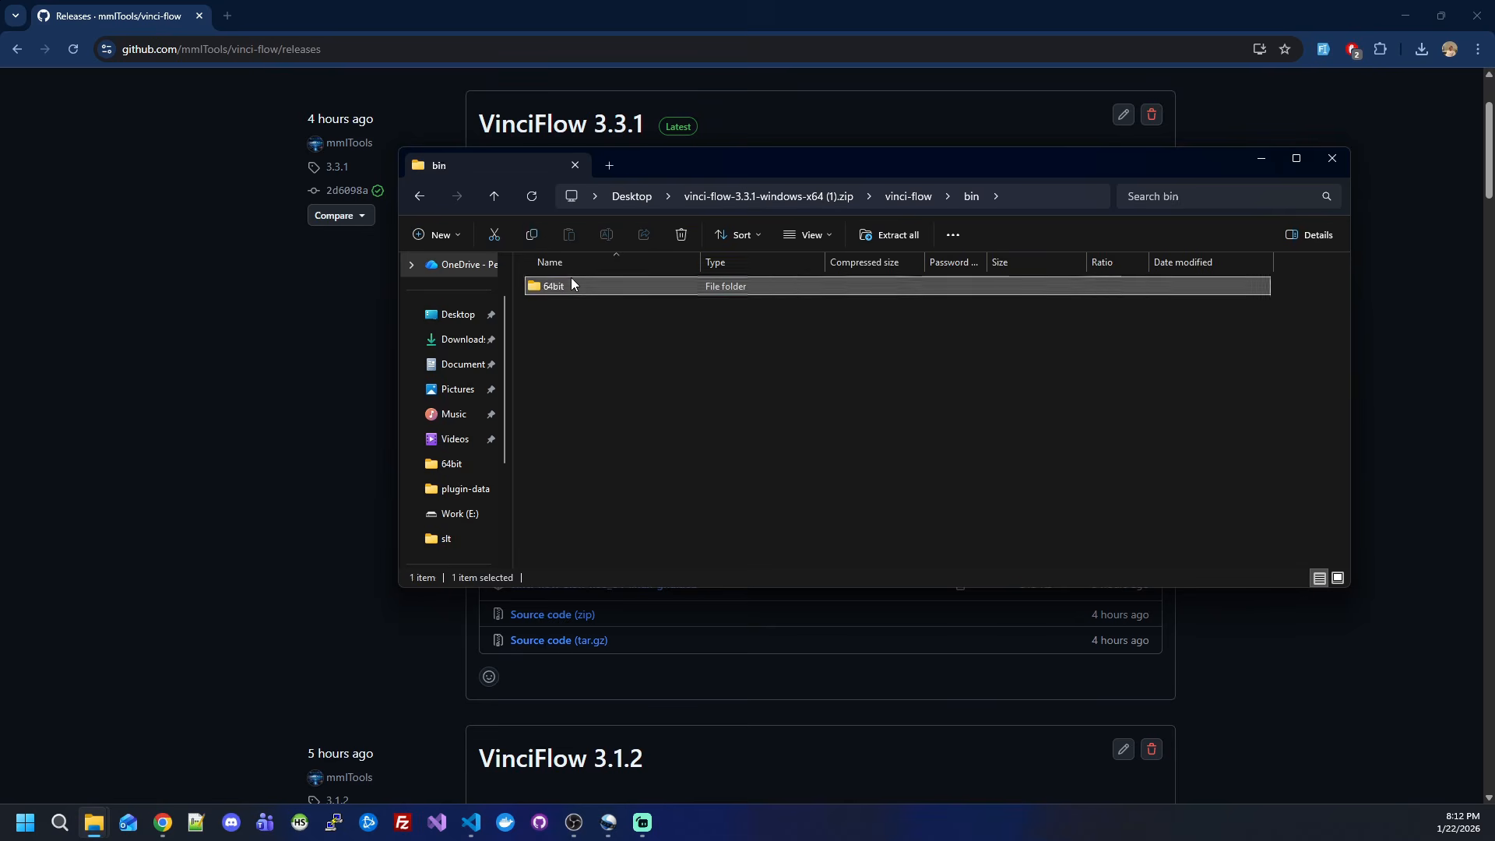
left_click_drag(623, 336, 561, 263)
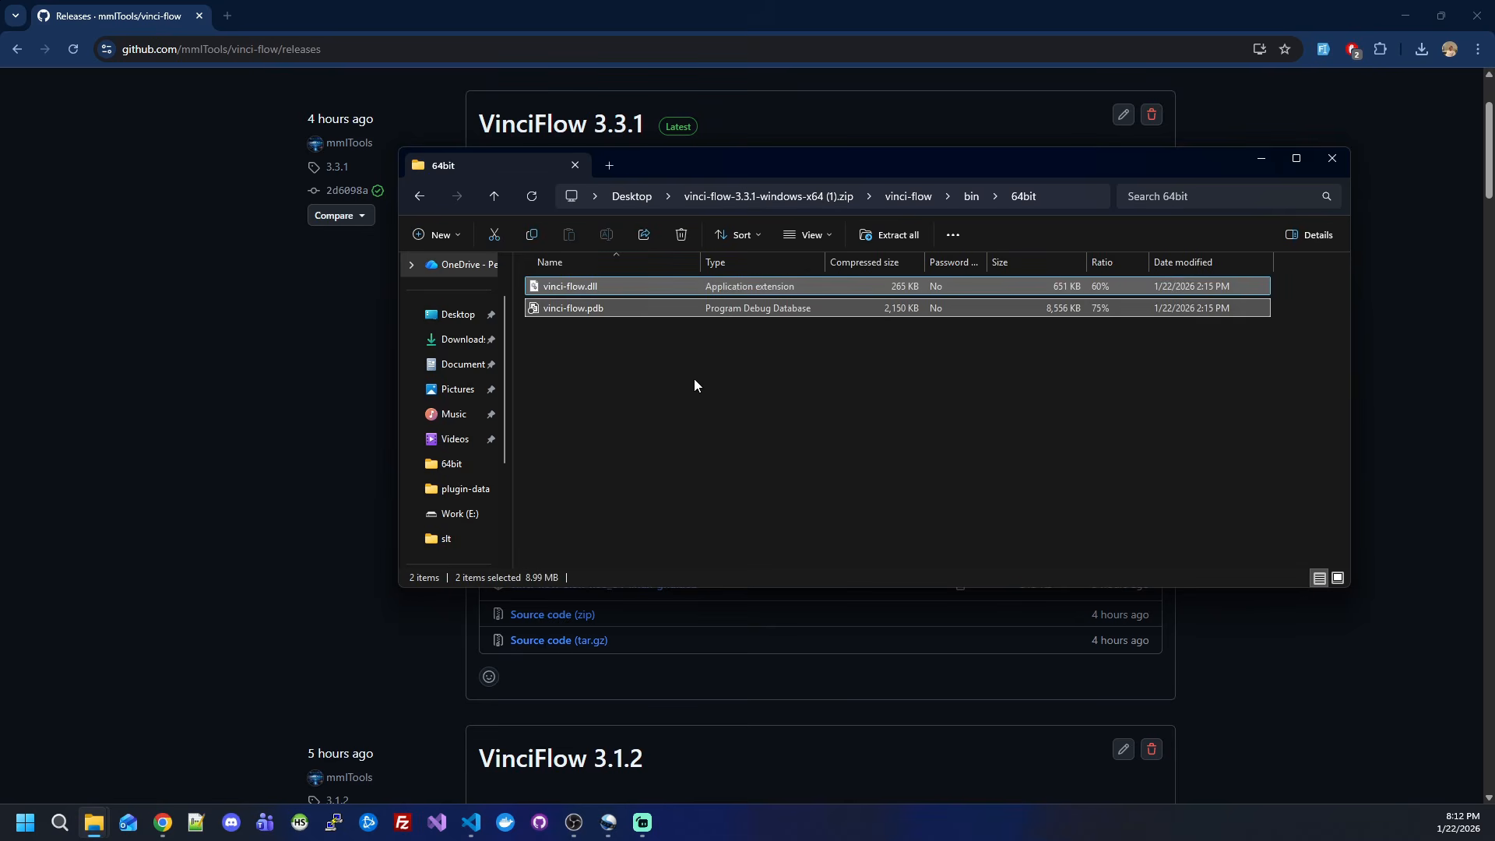
- Try to paste the two plugin files into obs-studio/obs-plugins/64bit on the Work (E:) drive, then cancel the replacement
left_click(432, 514)
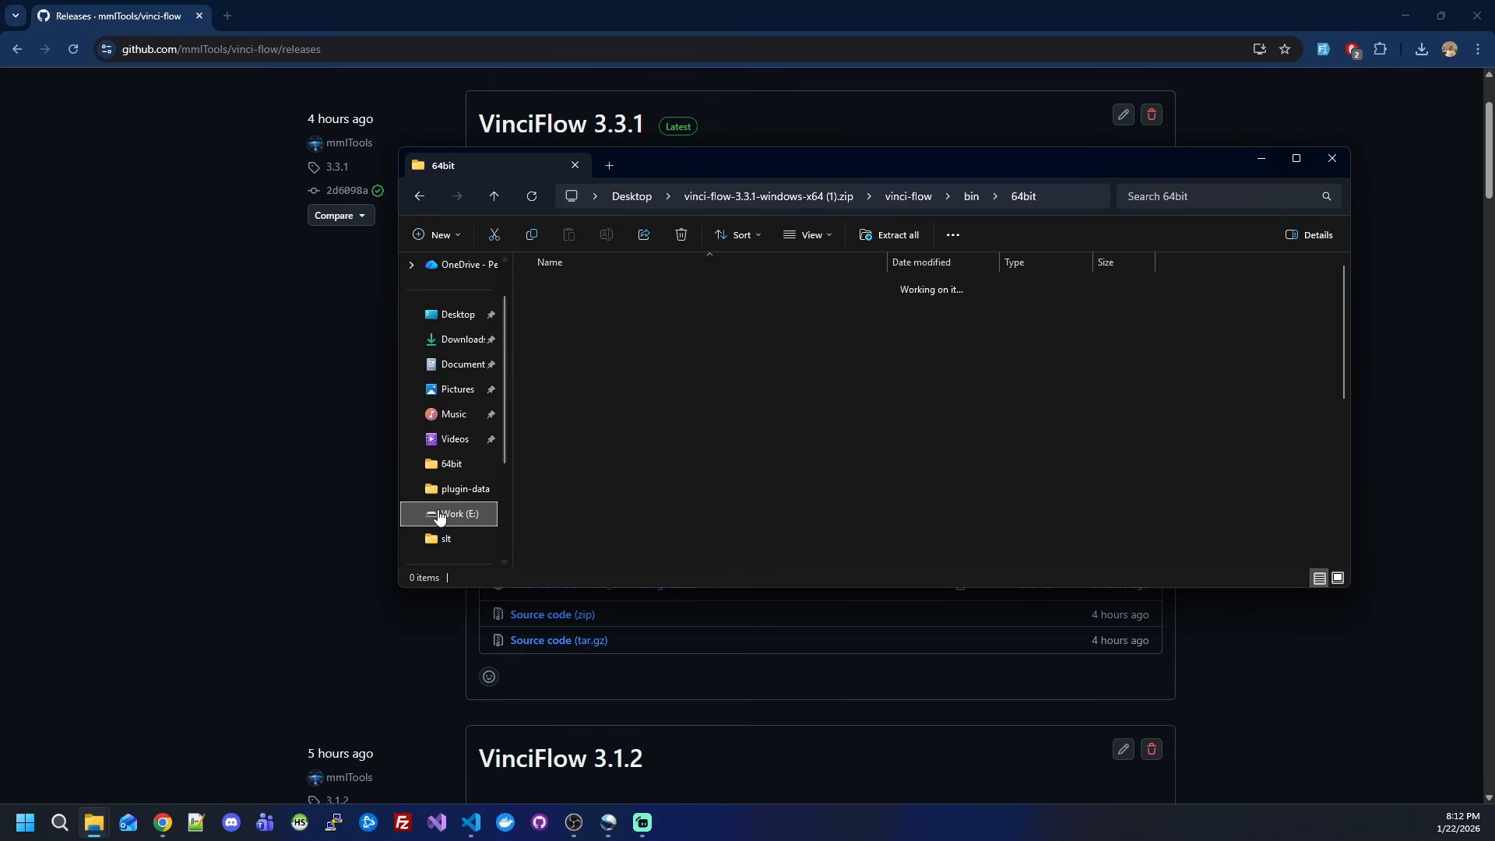
scroll(597, 476, "down", 1)
double_click(582, 448)
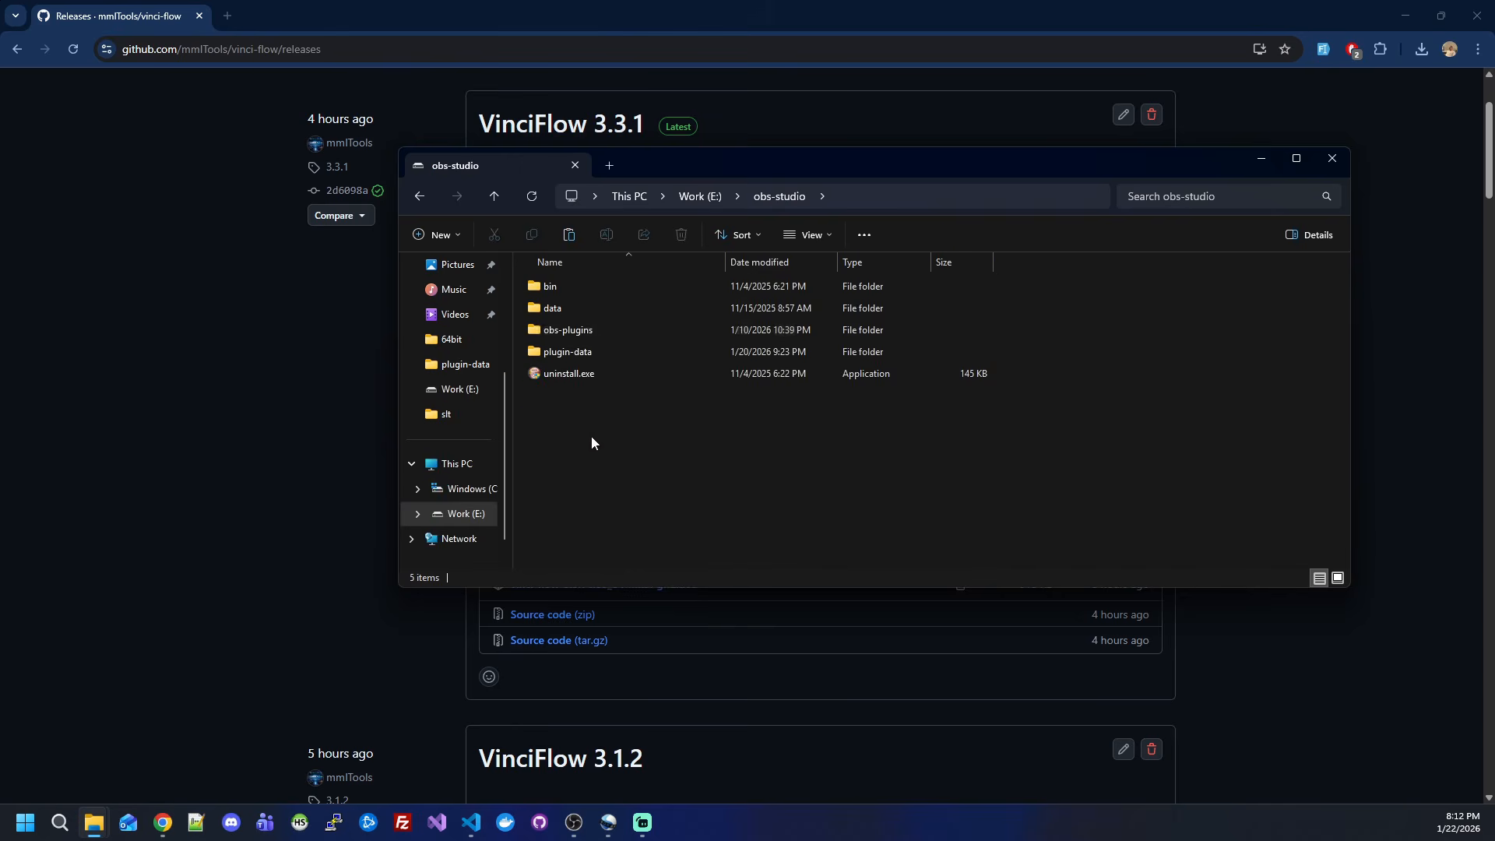
double_click(580, 333)
double_click(583, 286)
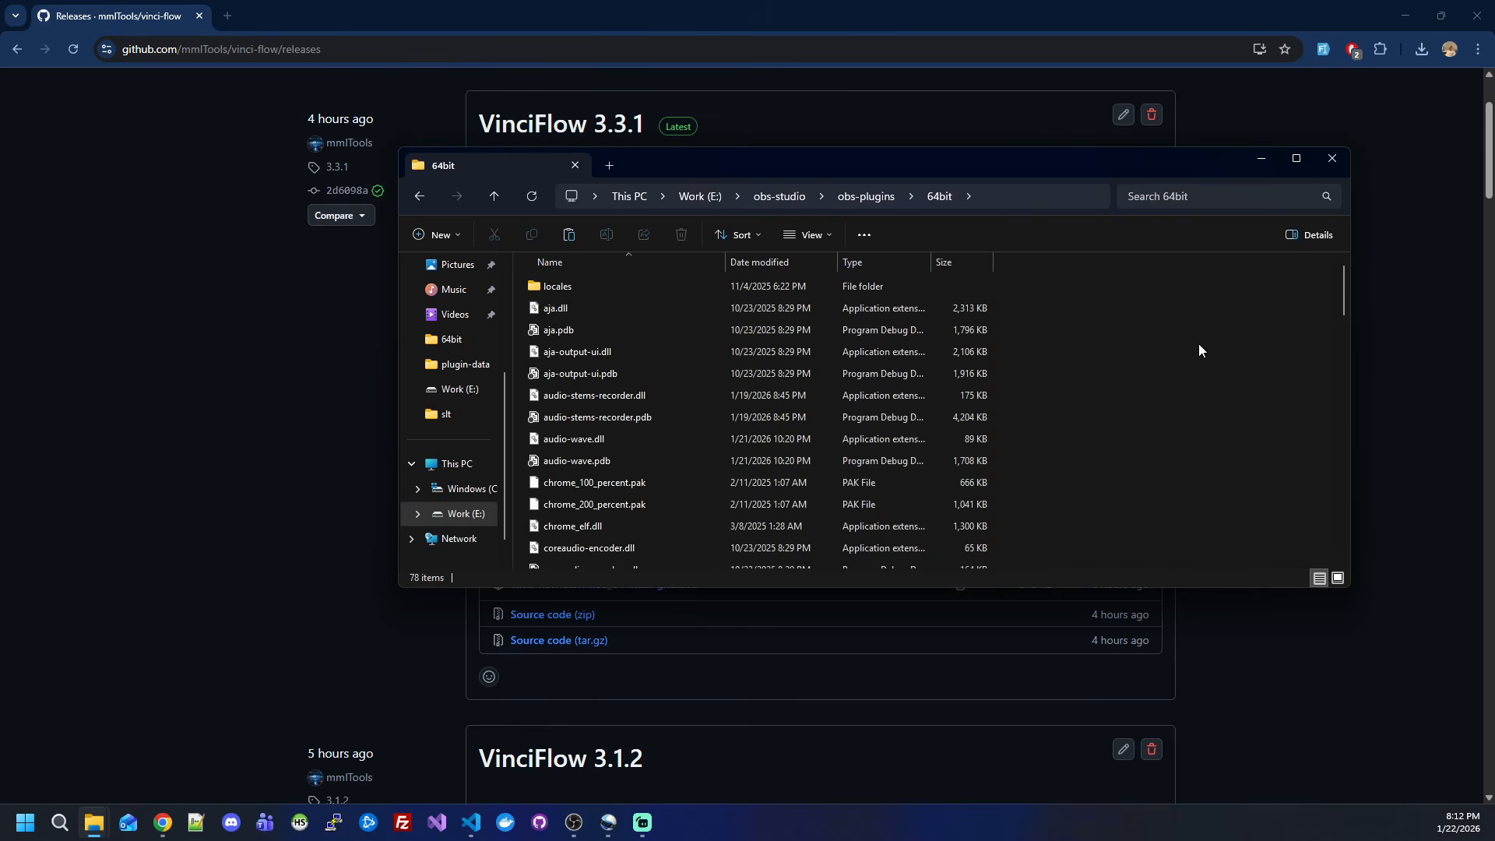
key("ctrl+v")
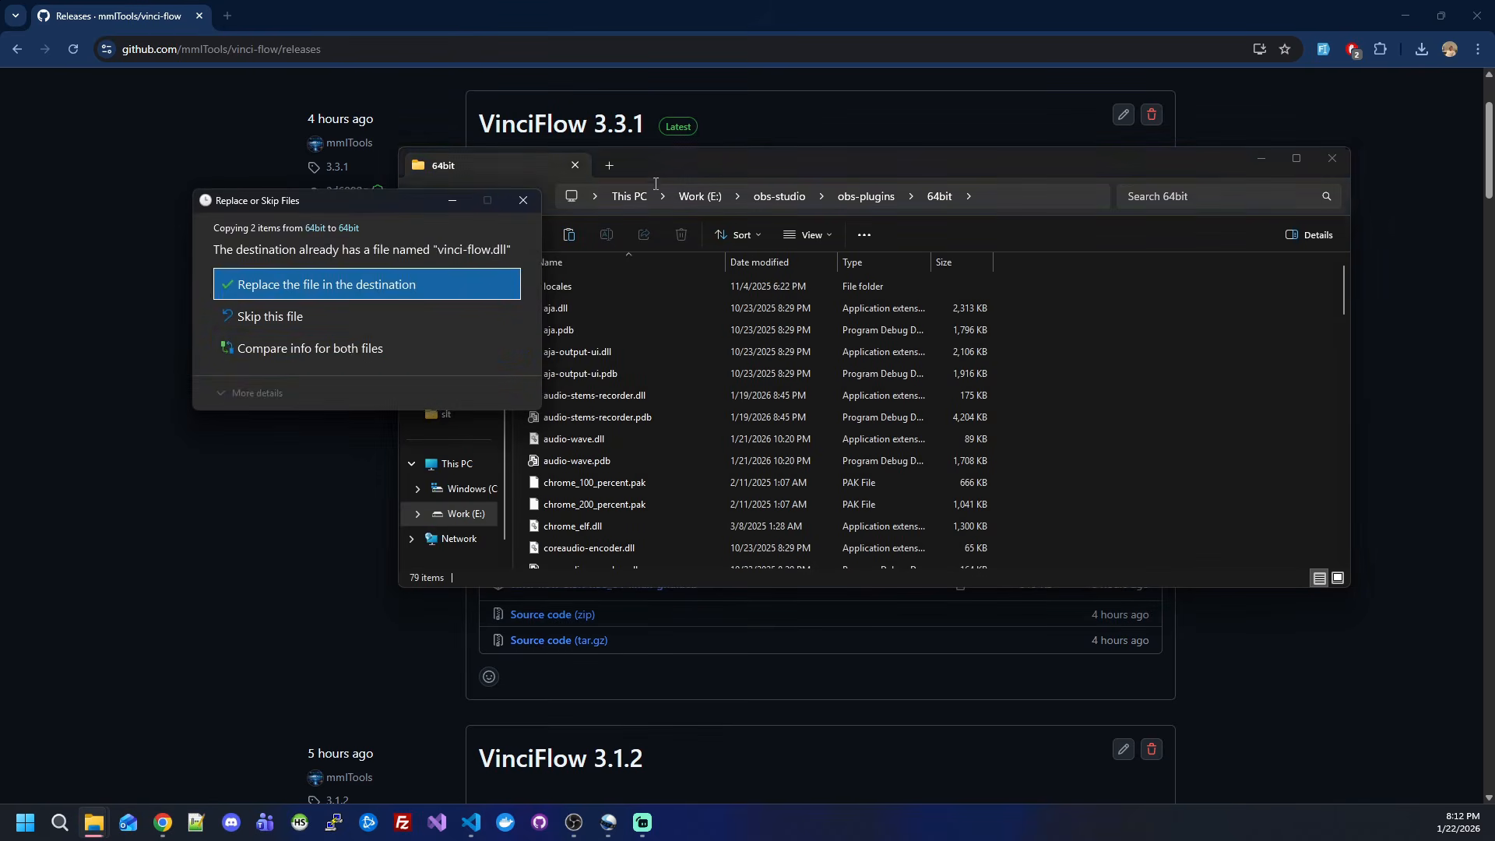
left_click(524, 200)
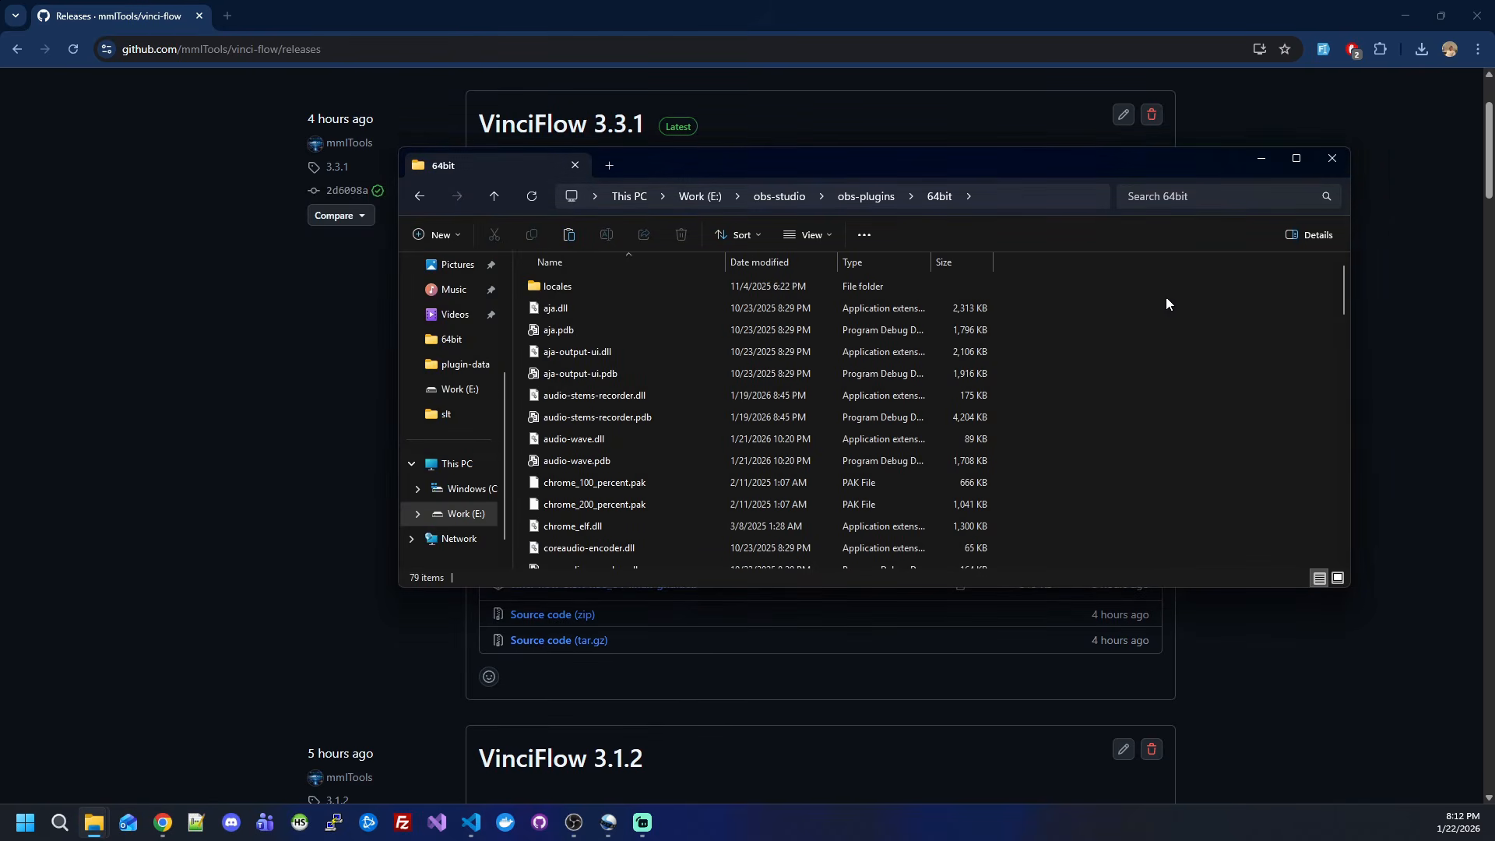
left_click(1265, 159)
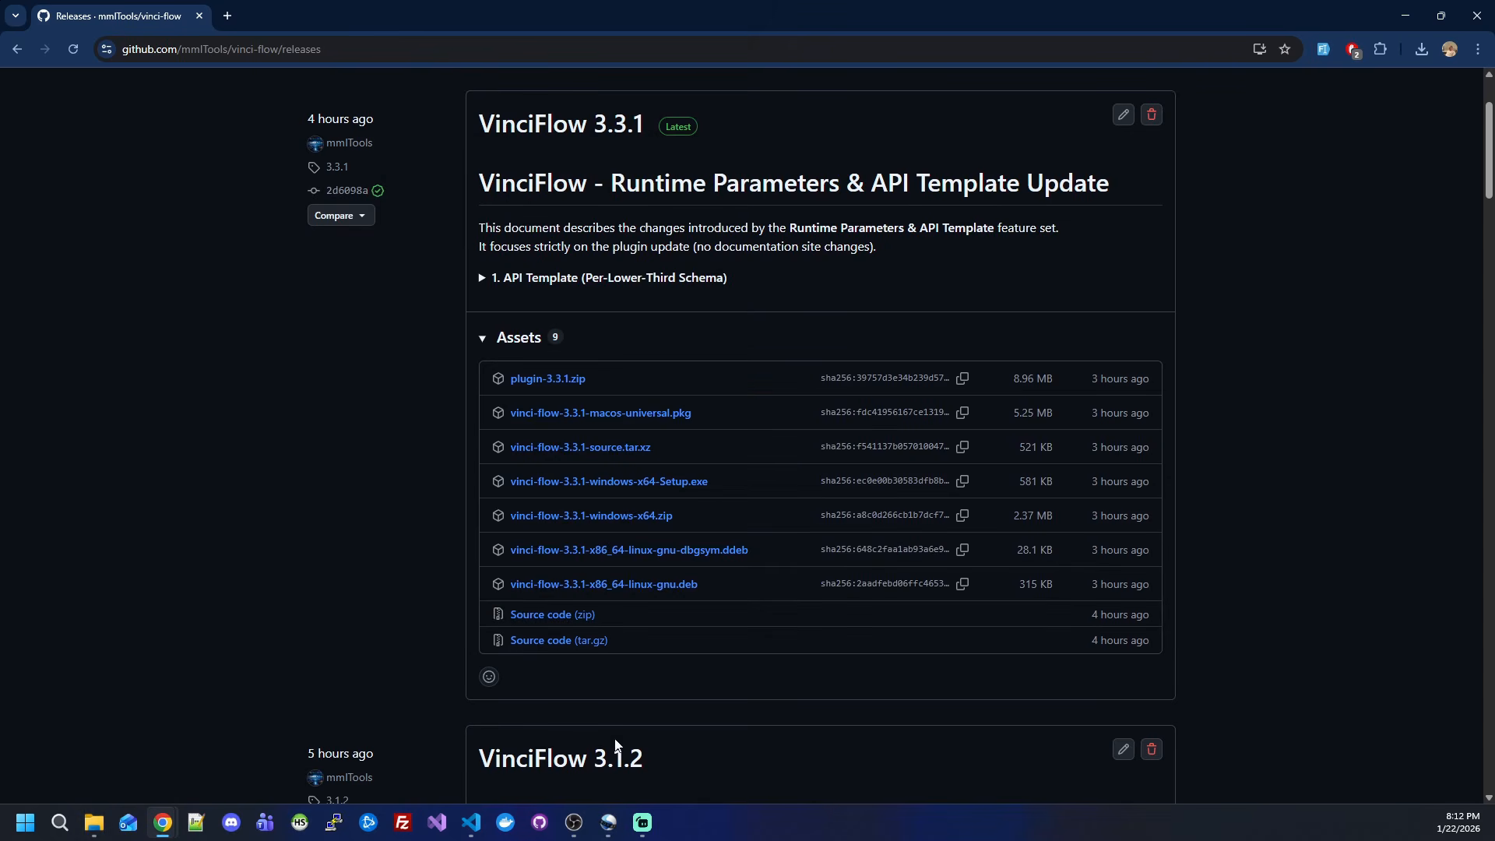
- Switch to OBS Studio and check the VinciFlow Controller entry in the list of available docks
left_click(573, 823)
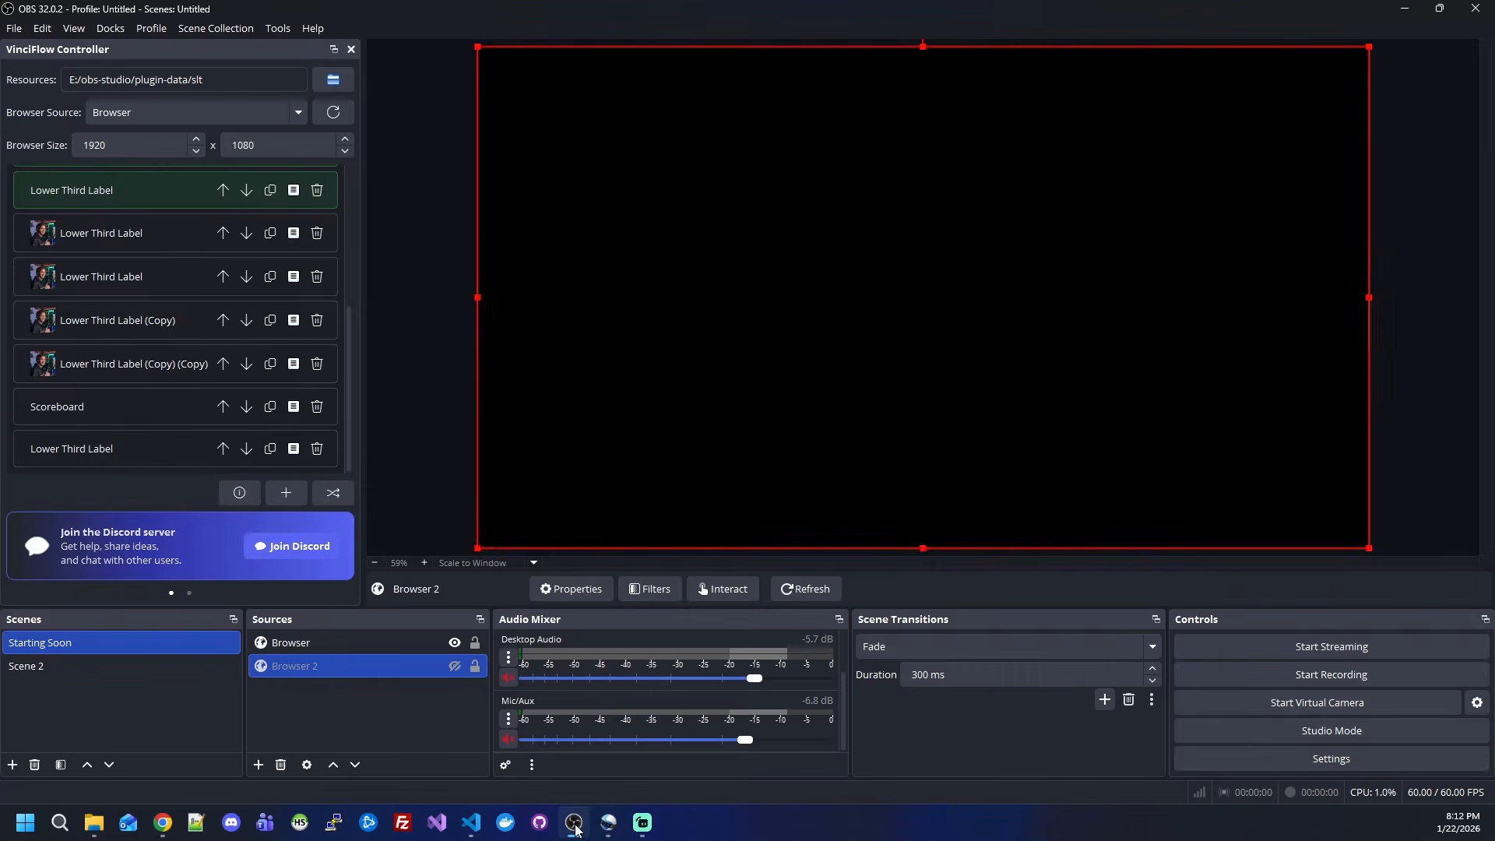
left_click(110, 28)
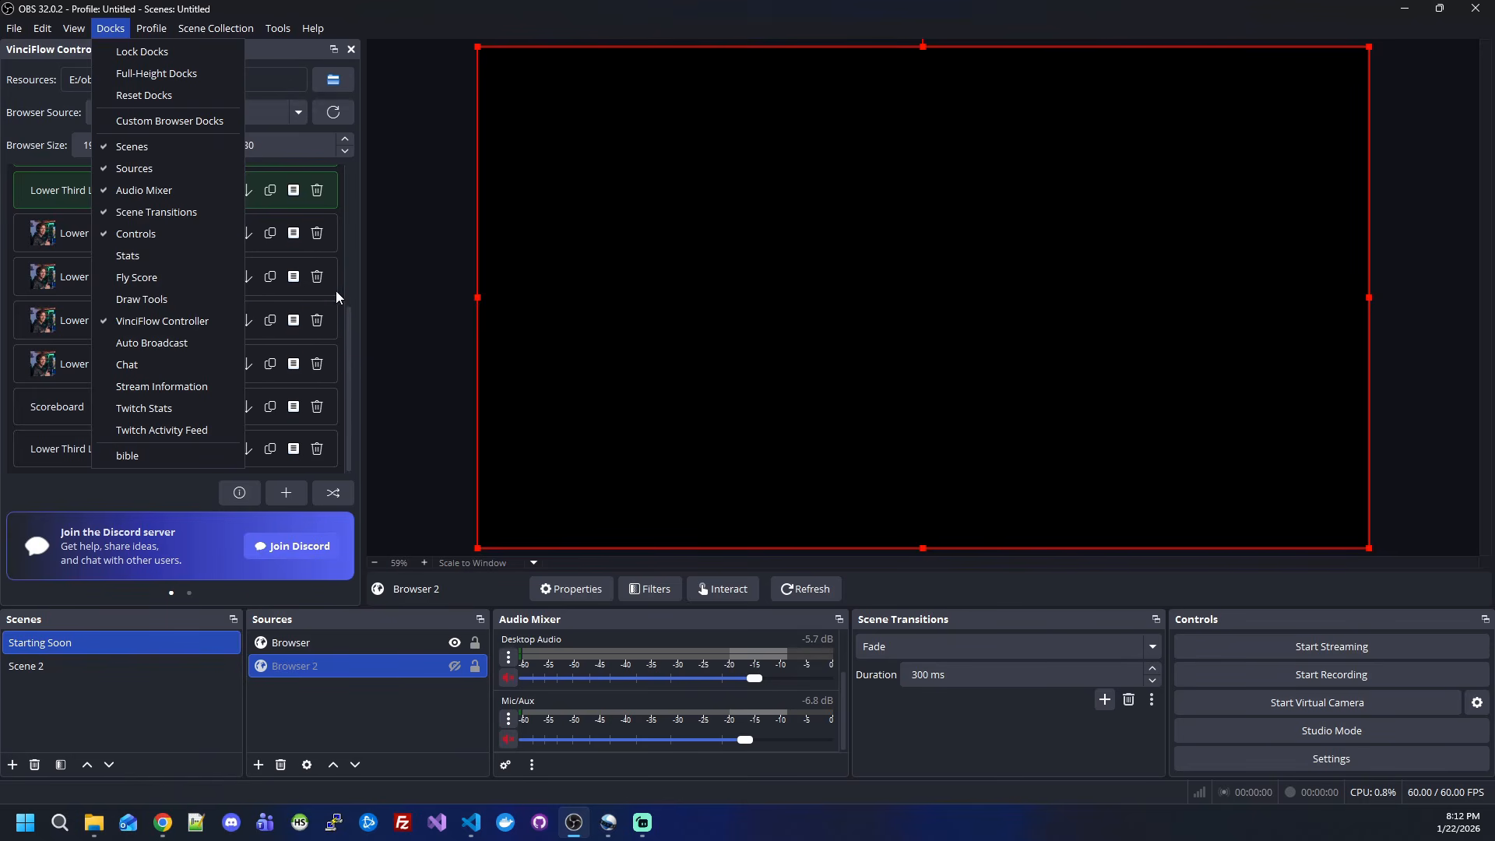
left_click(352, 277)
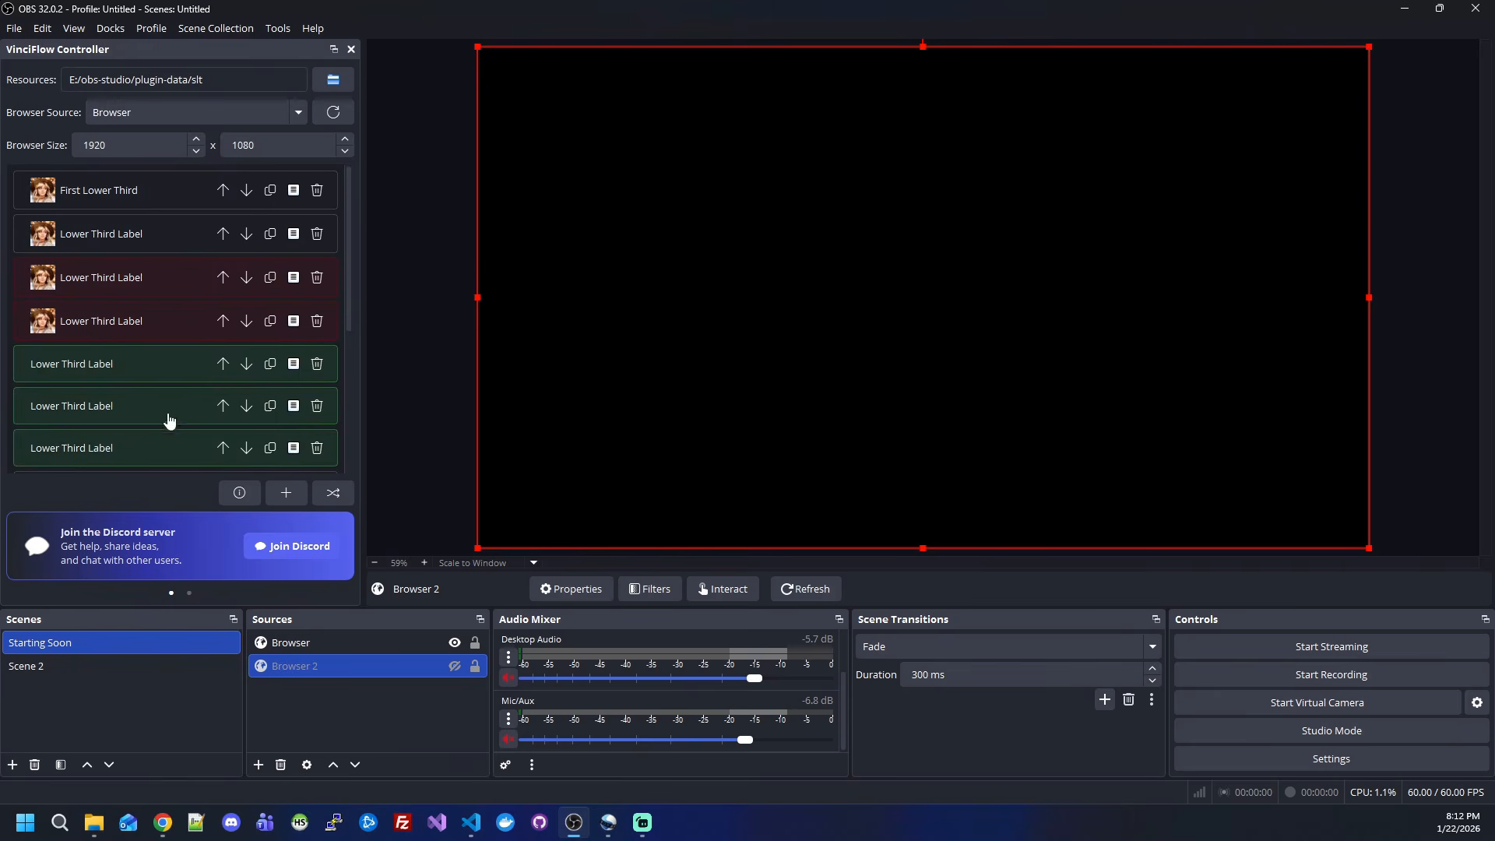
double_click(78, 81)
mouse_move(76, 80)
left_mouse_down()
mouse_move(237, 84)
mouse_move(72, 81)
left_mouse_up()
left_click(236, 84)
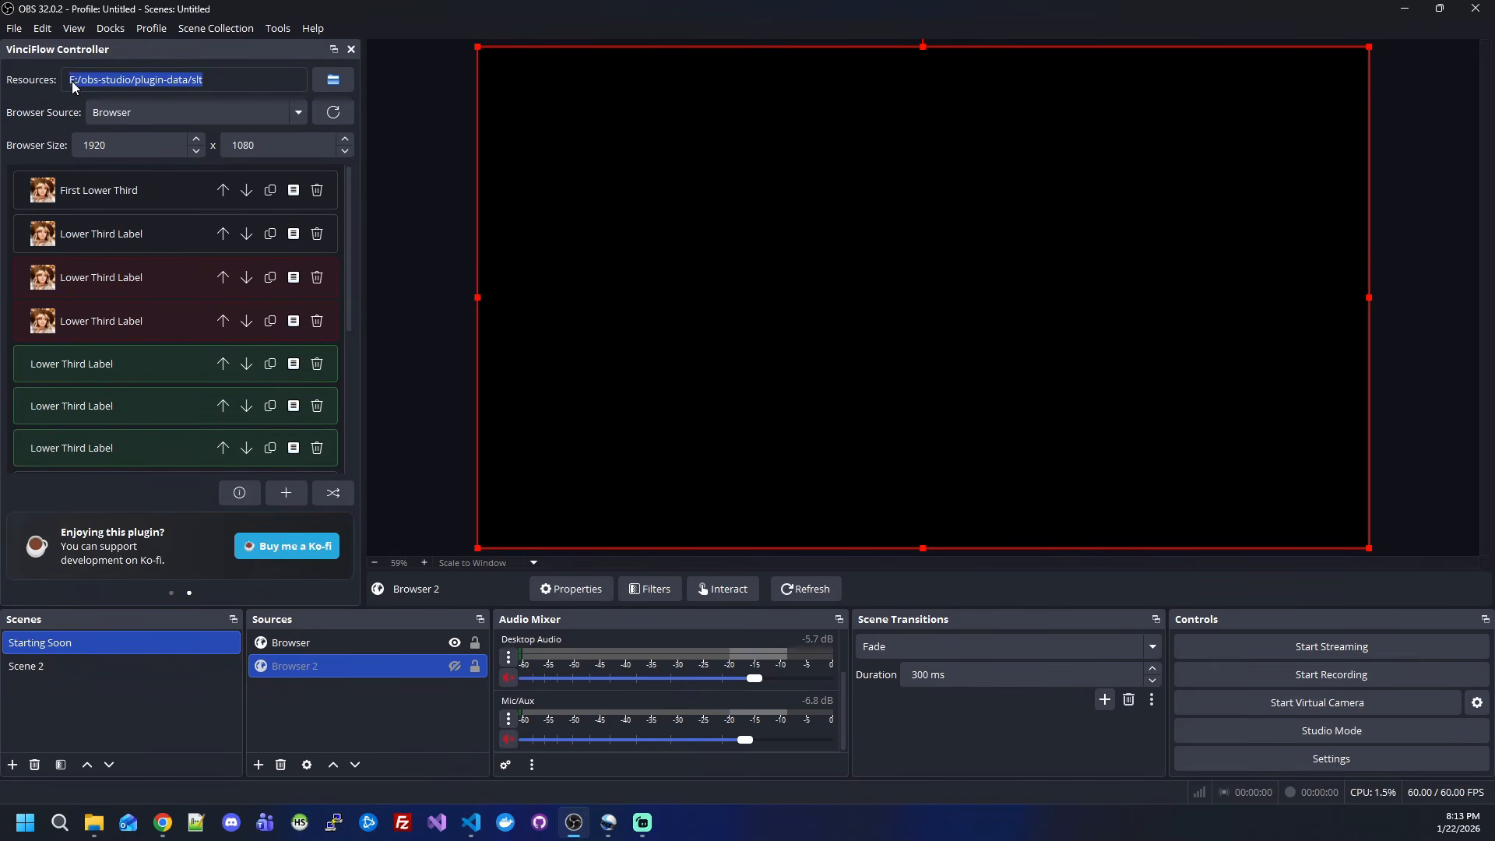
left_click(244, 82)
left_click_drag(192, 81, 104, 78)
left_click(237, 86)
left_click(189, 85)
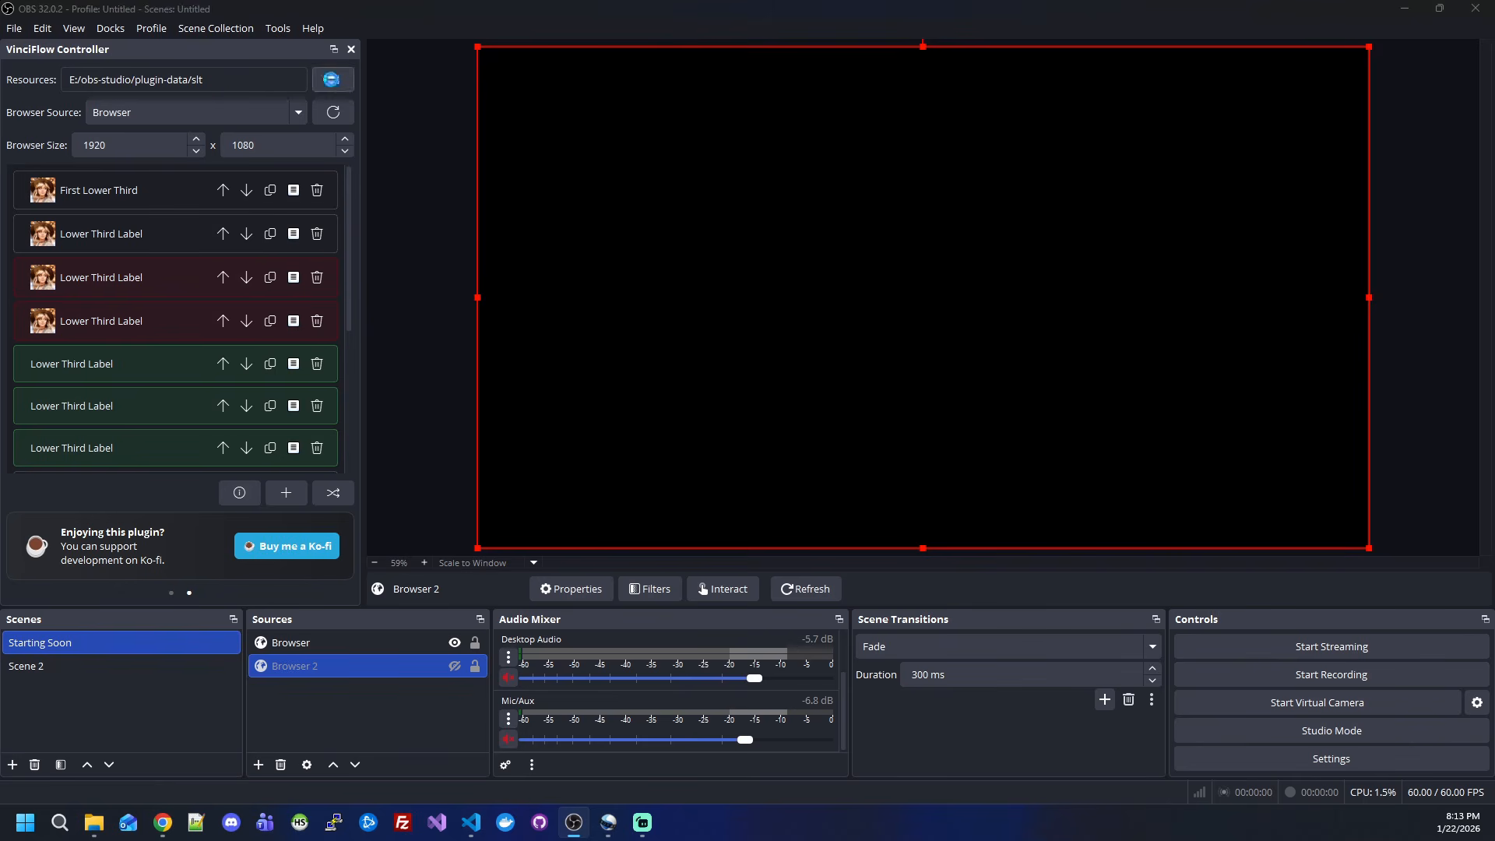
- Create a folder named VinciFlow in Documents and choose the new folder as the VinciFlow Controller's resources location
left_click(333, 80)
scroll(91, 270, "up", 3)
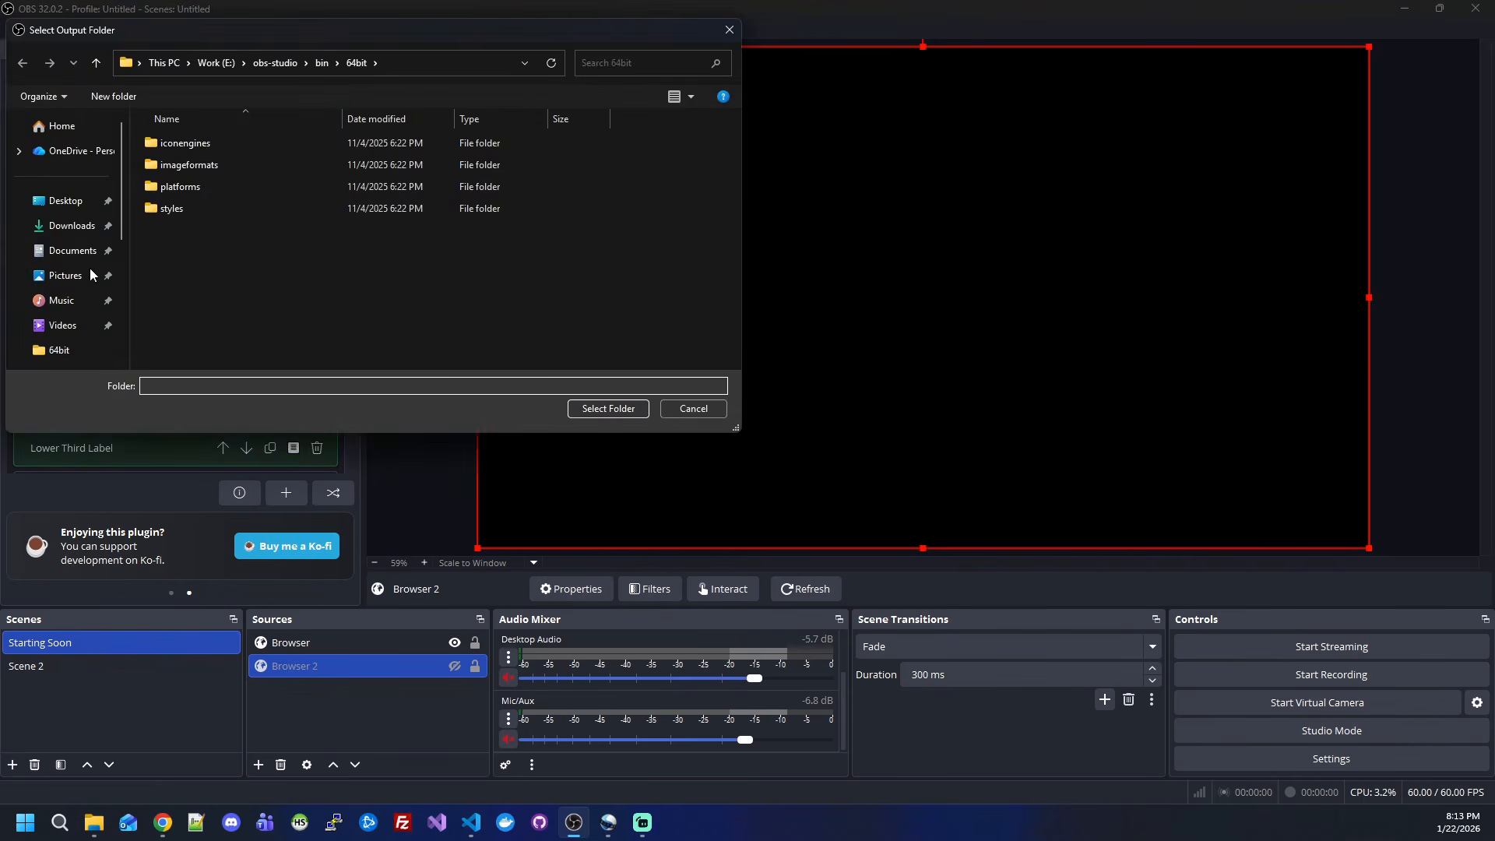
left_click(65, 251)
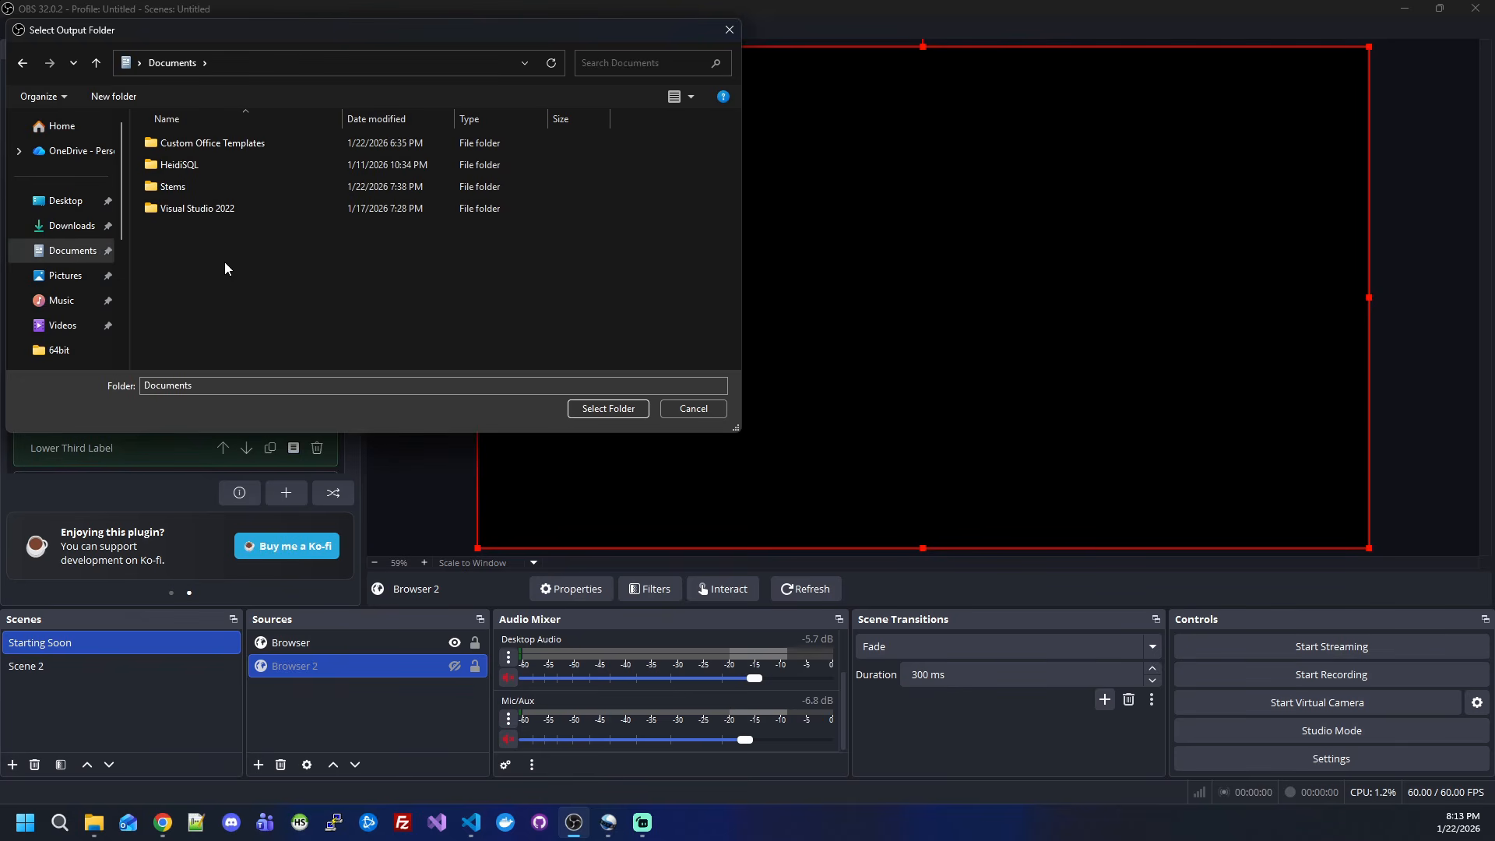
key("ctrl+shift+n")
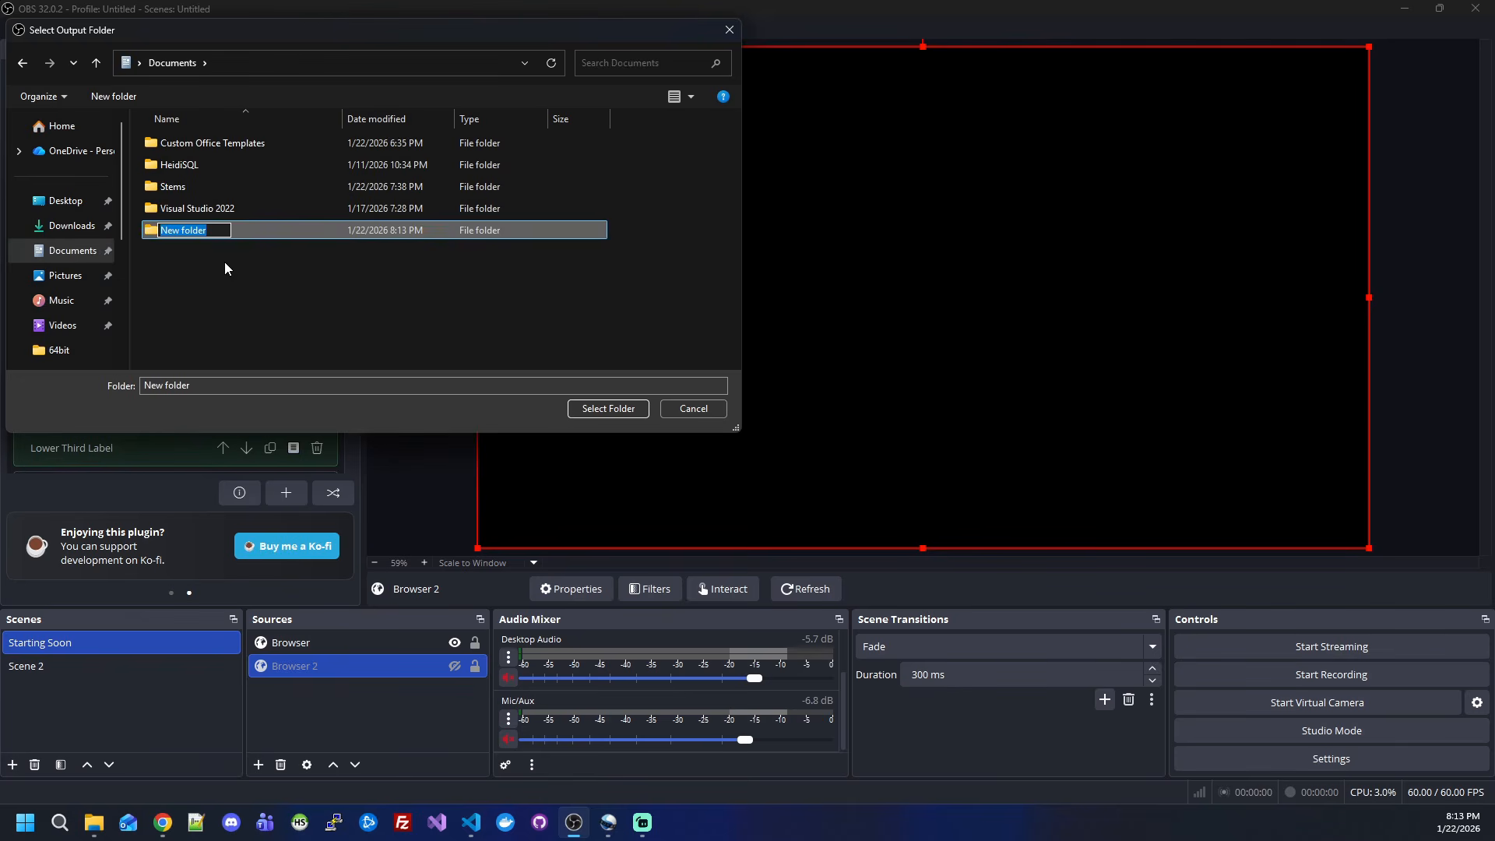
type("VinciFlow")
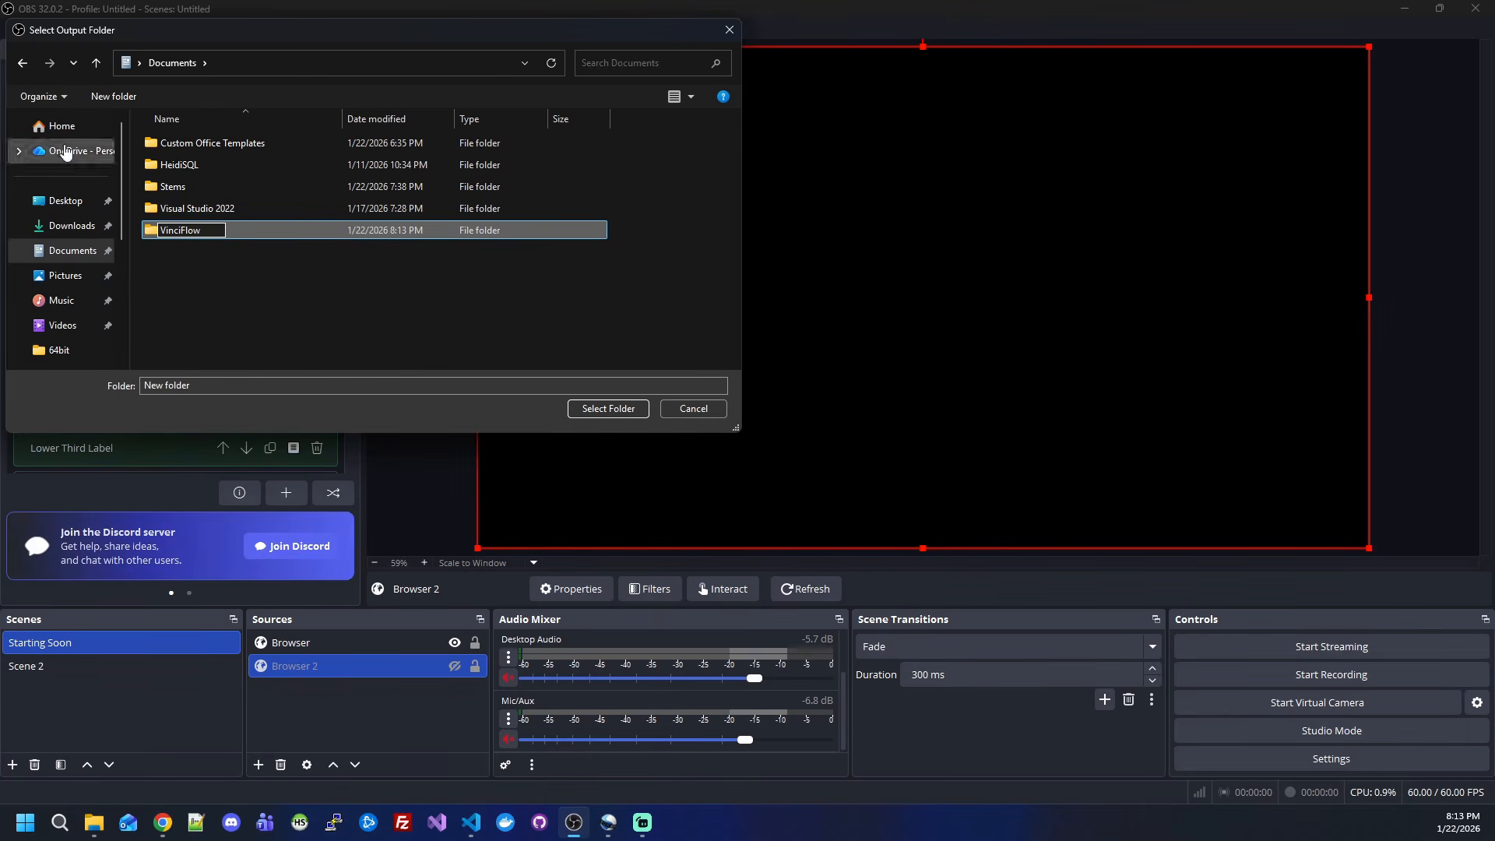
left_click(236, 232)
left_click(638, 411)
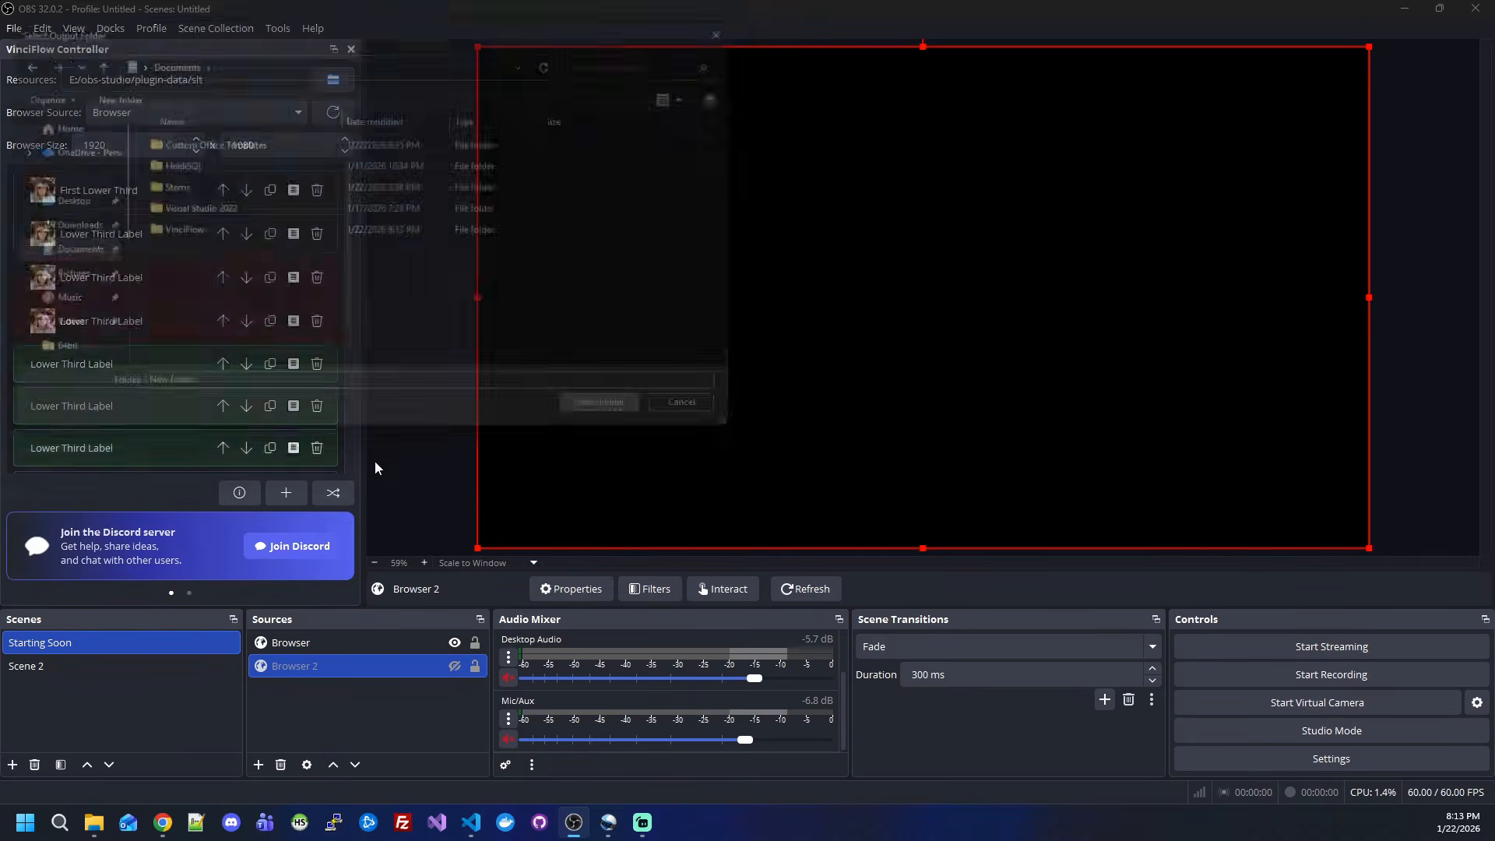
left_click(278, 104)
left_click(222, 131)
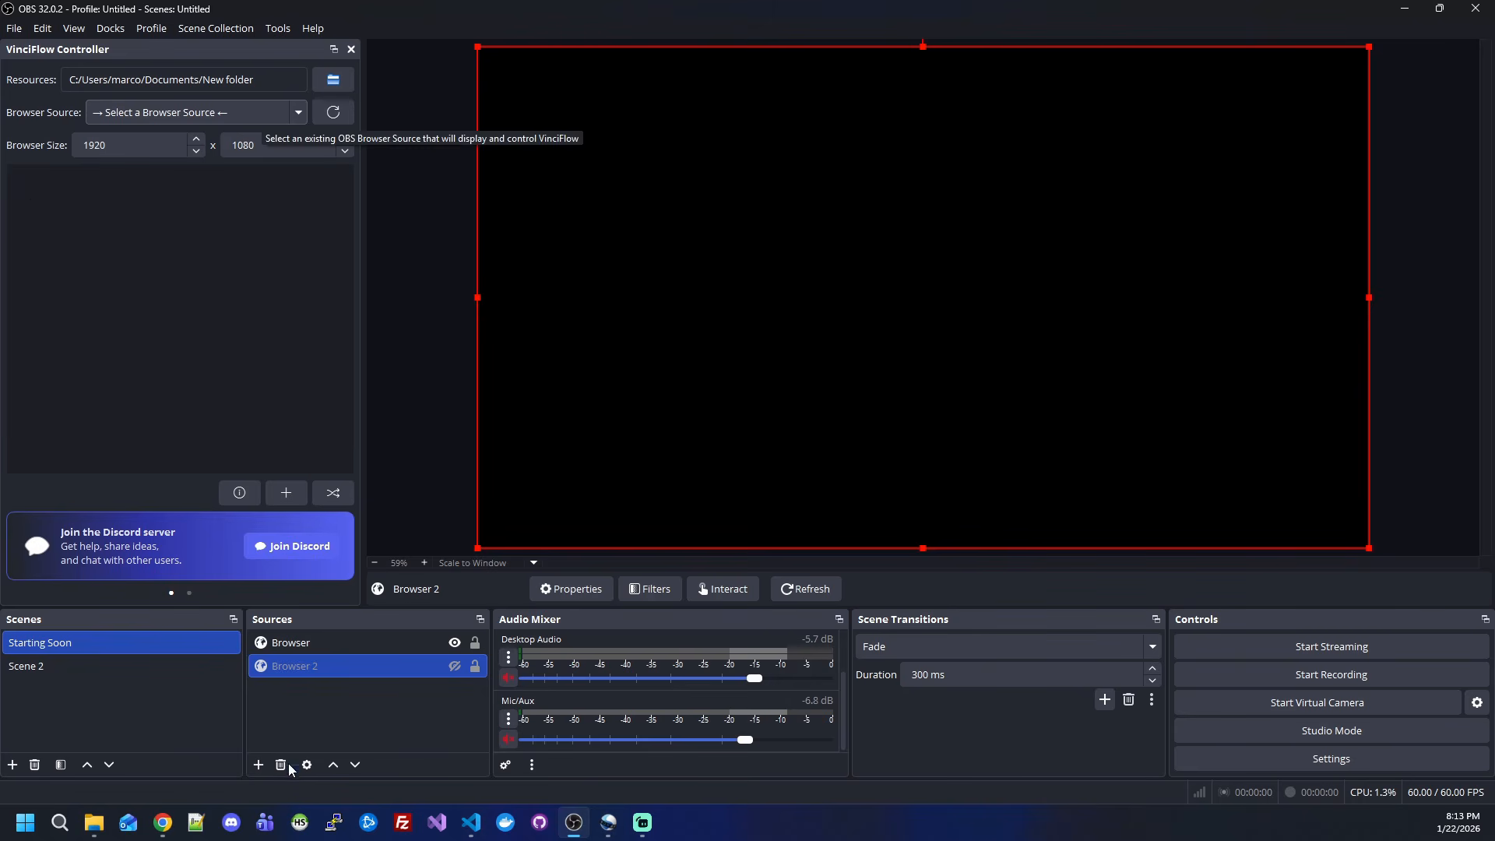
- Add a browser source named VinciFlowSource with default properties and assign it as the VinciFlow Controller's browser source
left_click(258, 765)
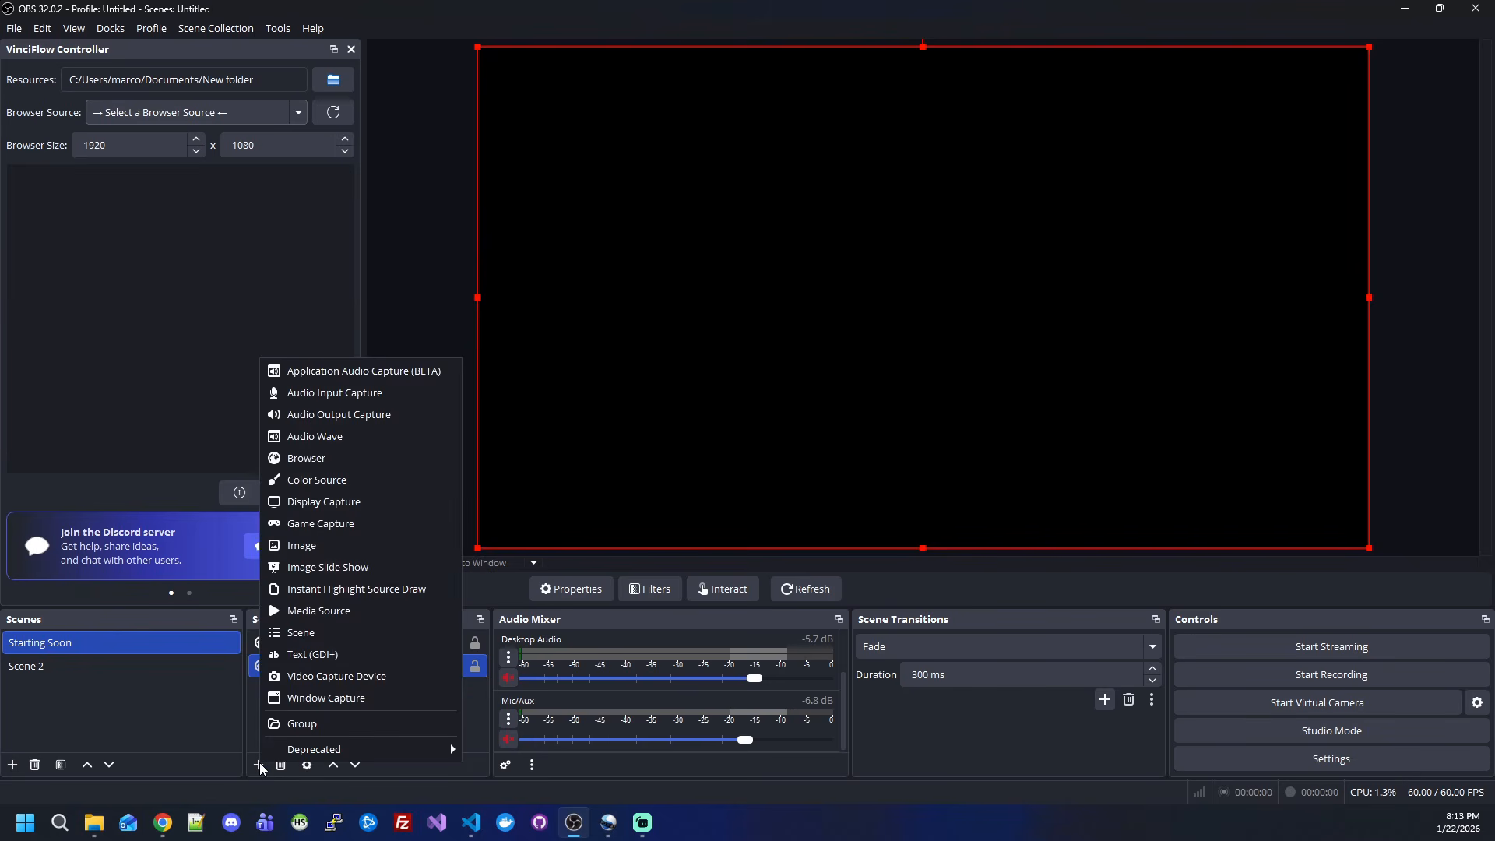
left_click(317, 460)
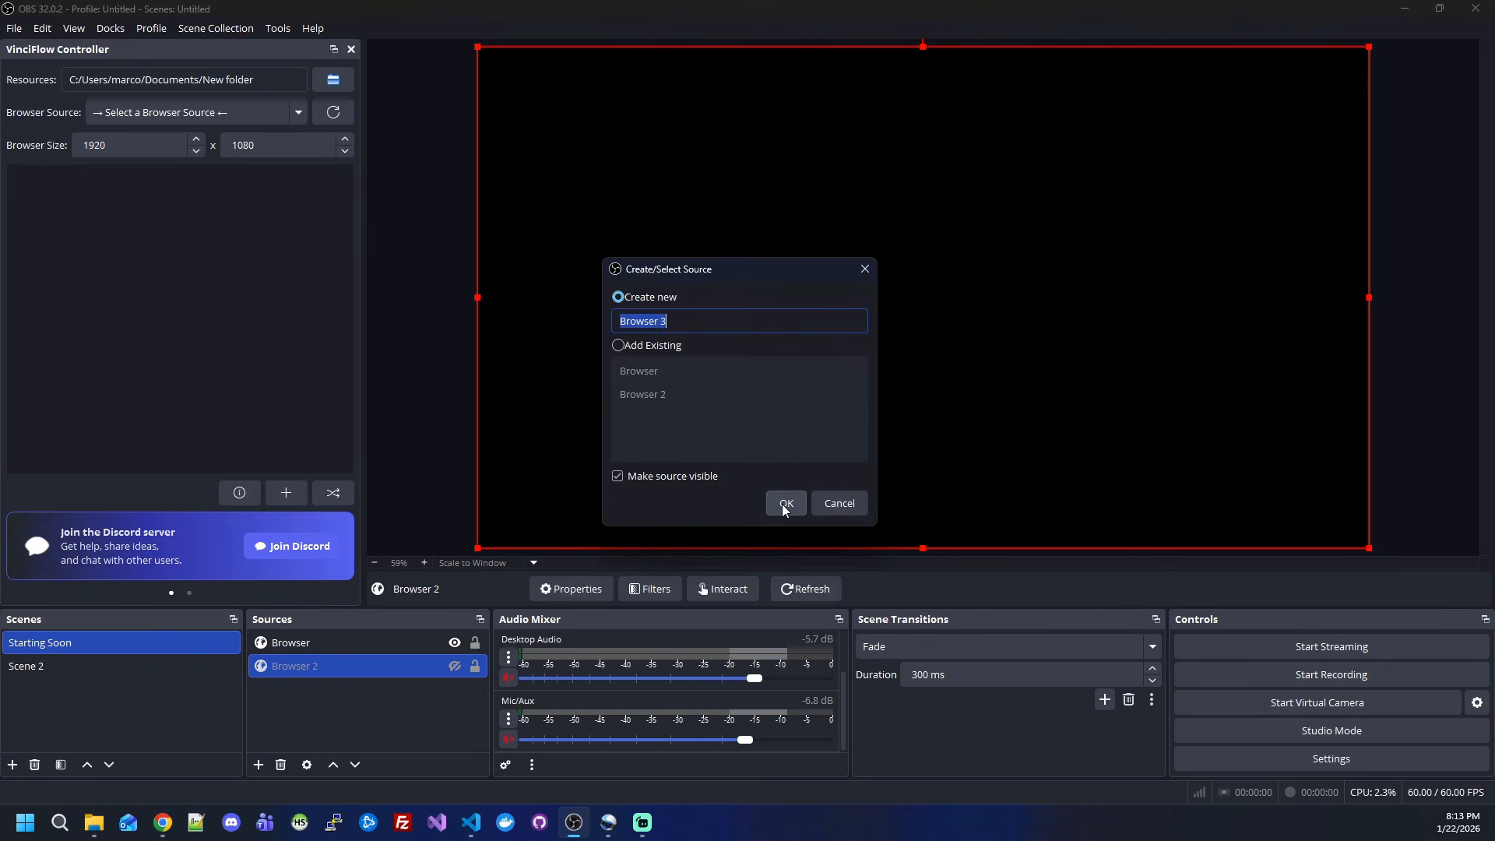
type("V")
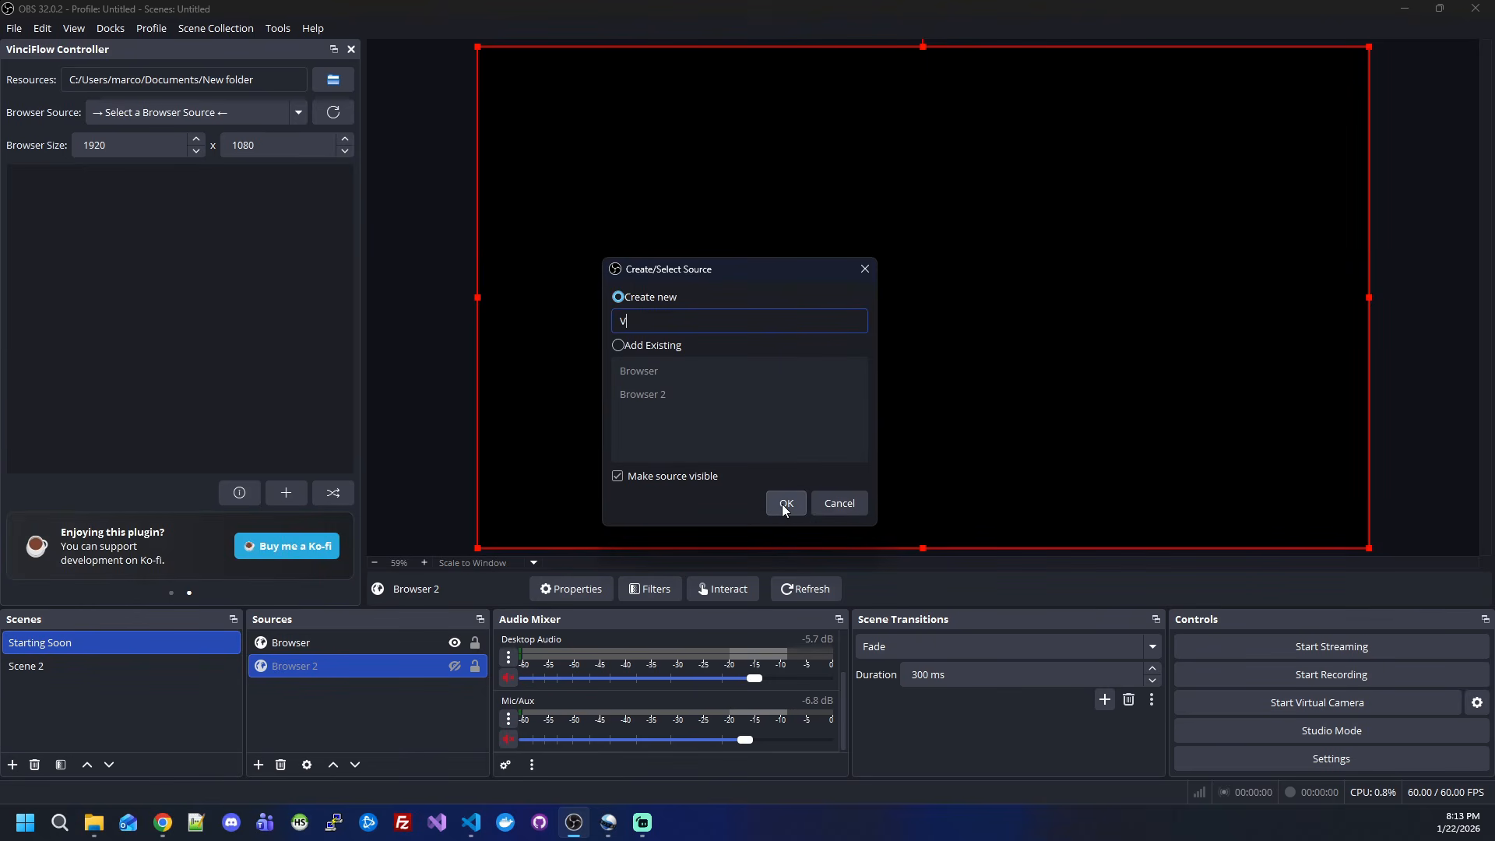
type("inciFlowSource")
left_click(784, 503)
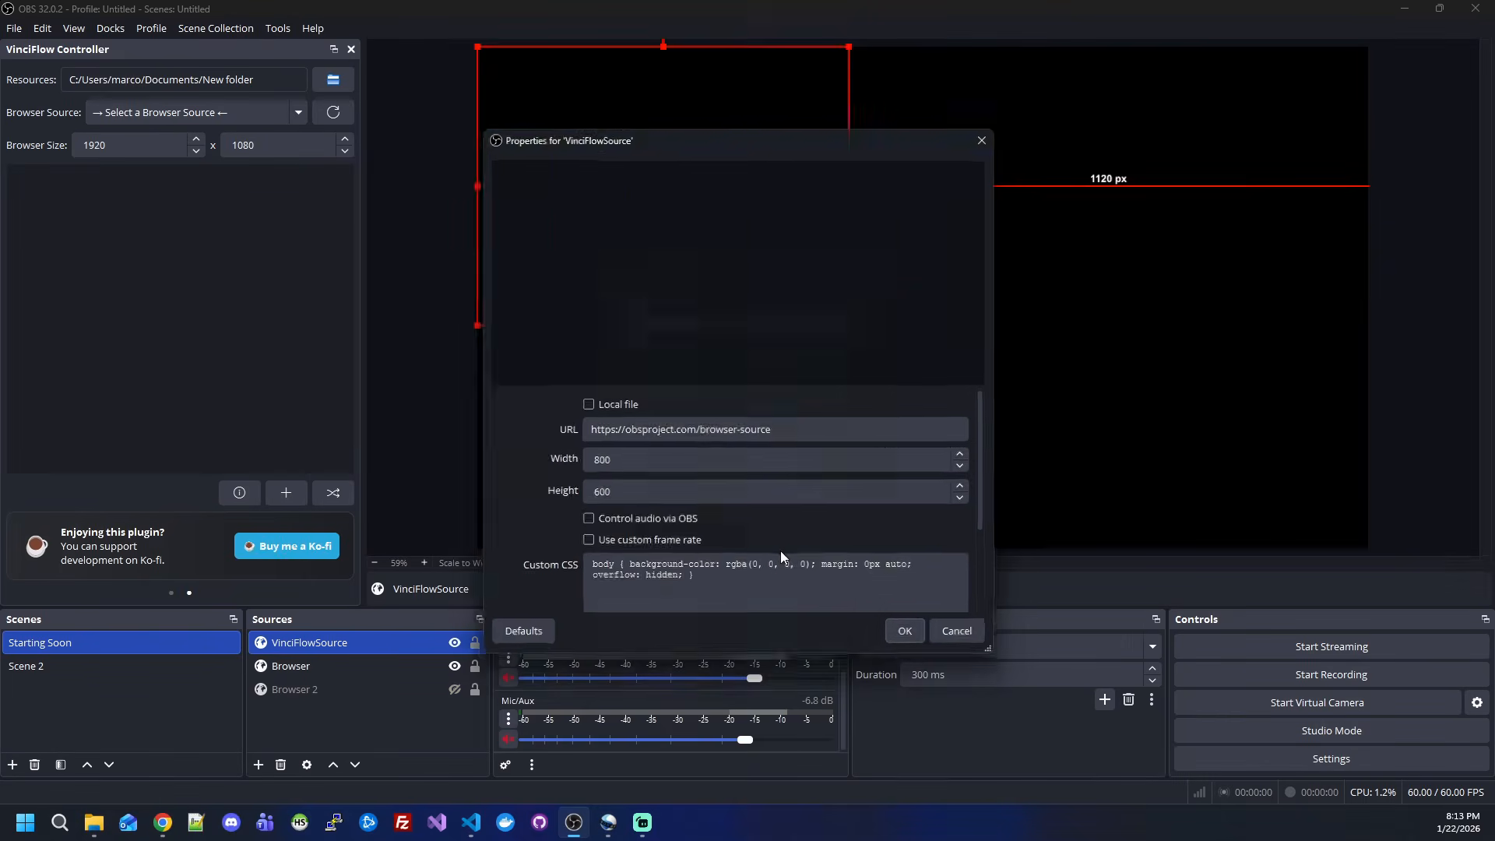
left_click(903, 639)
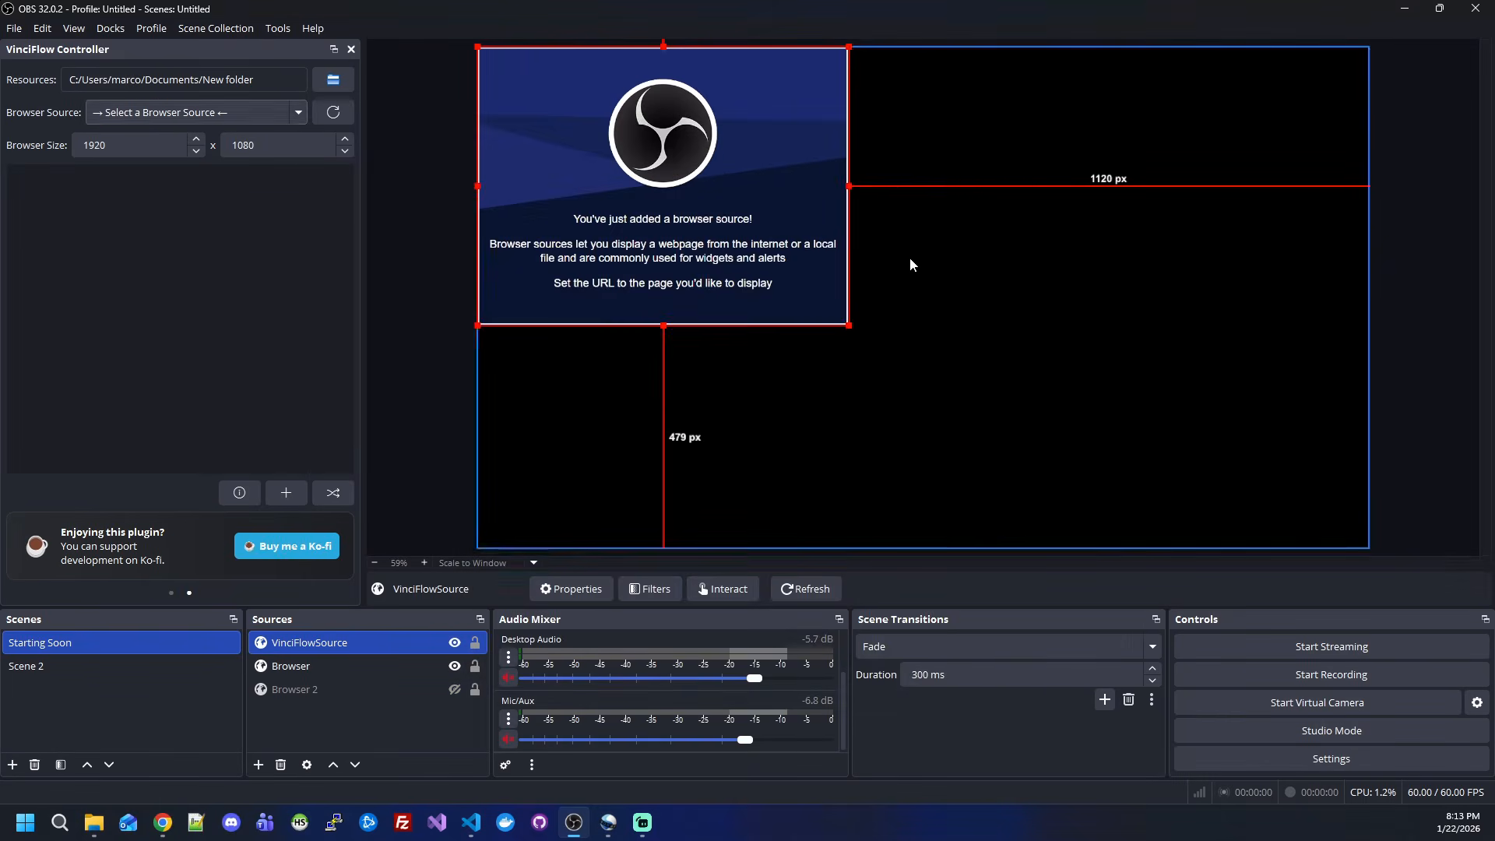
left_click(181, 114)
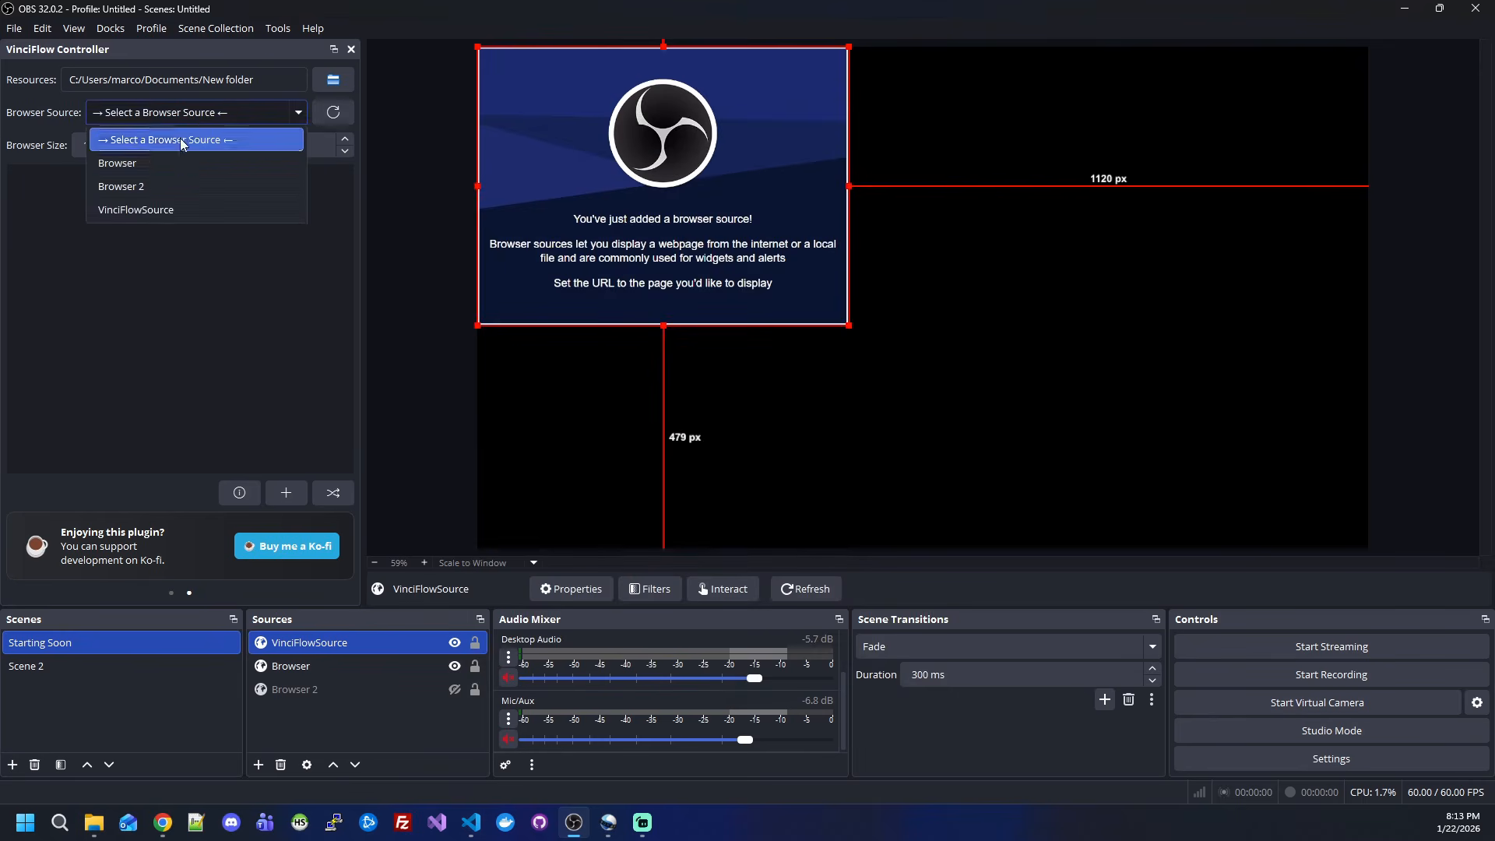
left_click(152, 210)
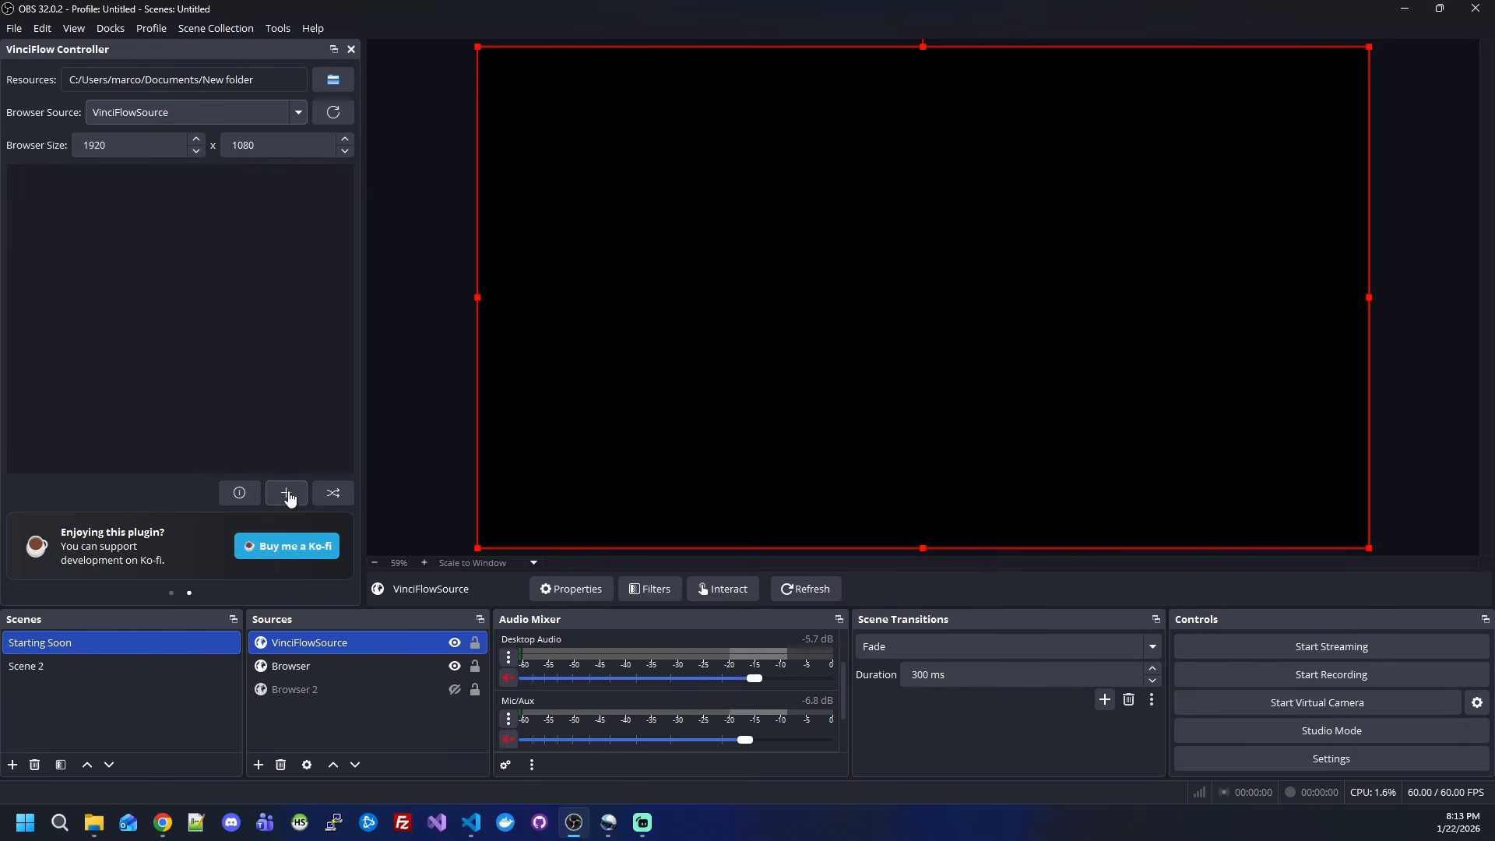
- Add a new lower third in the VinciFlow Controller
left_click(287, 497)
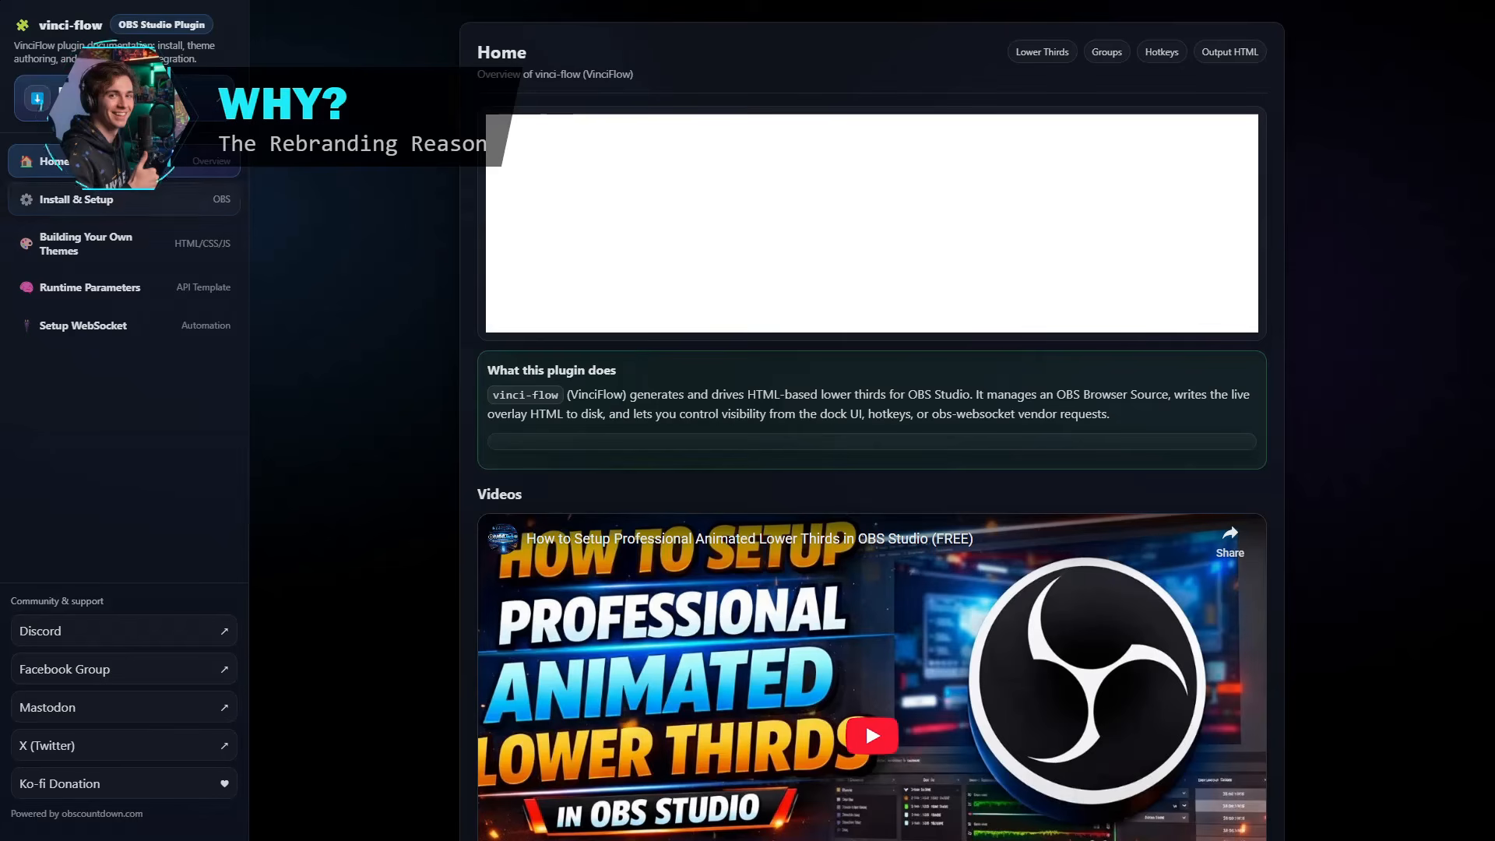
- Look through the vinci-flow documentation pages on setup, building themes, runtime parameters and WebSocket automation
left_click(124, 200)
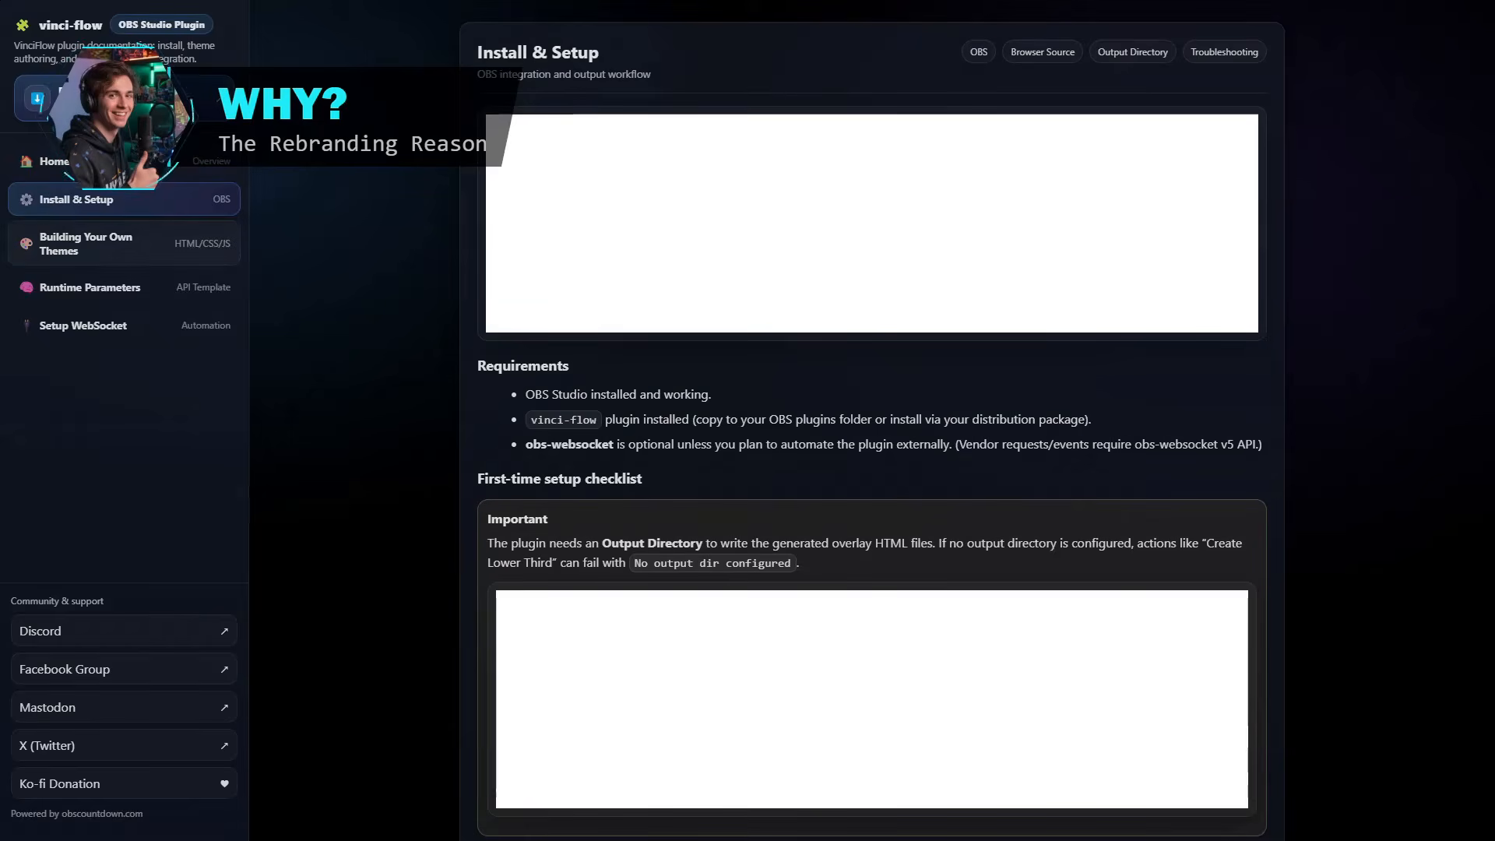
left_click(124, 243)
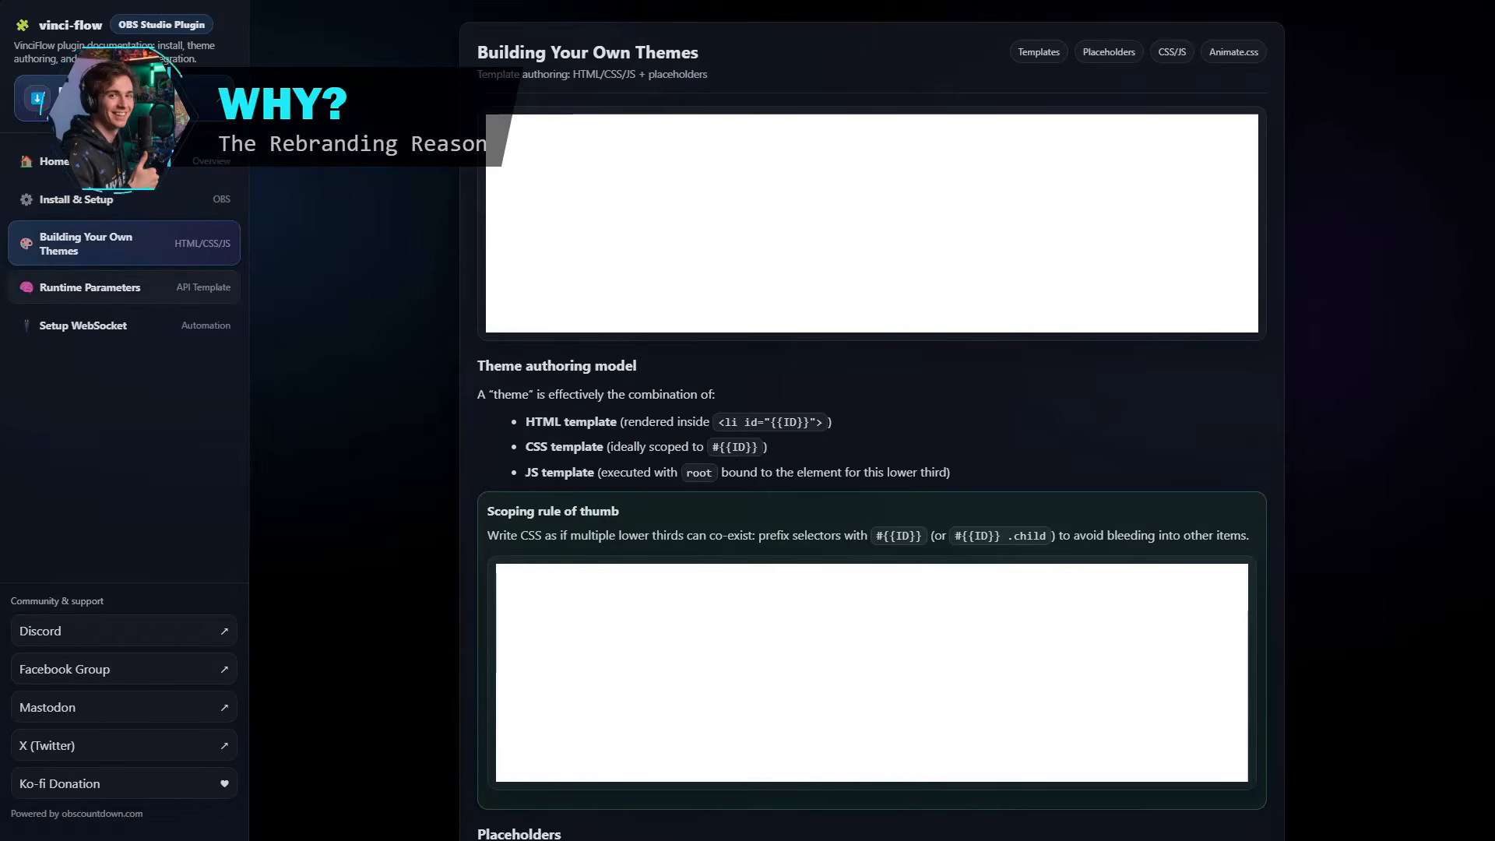
left_click(124, 287)
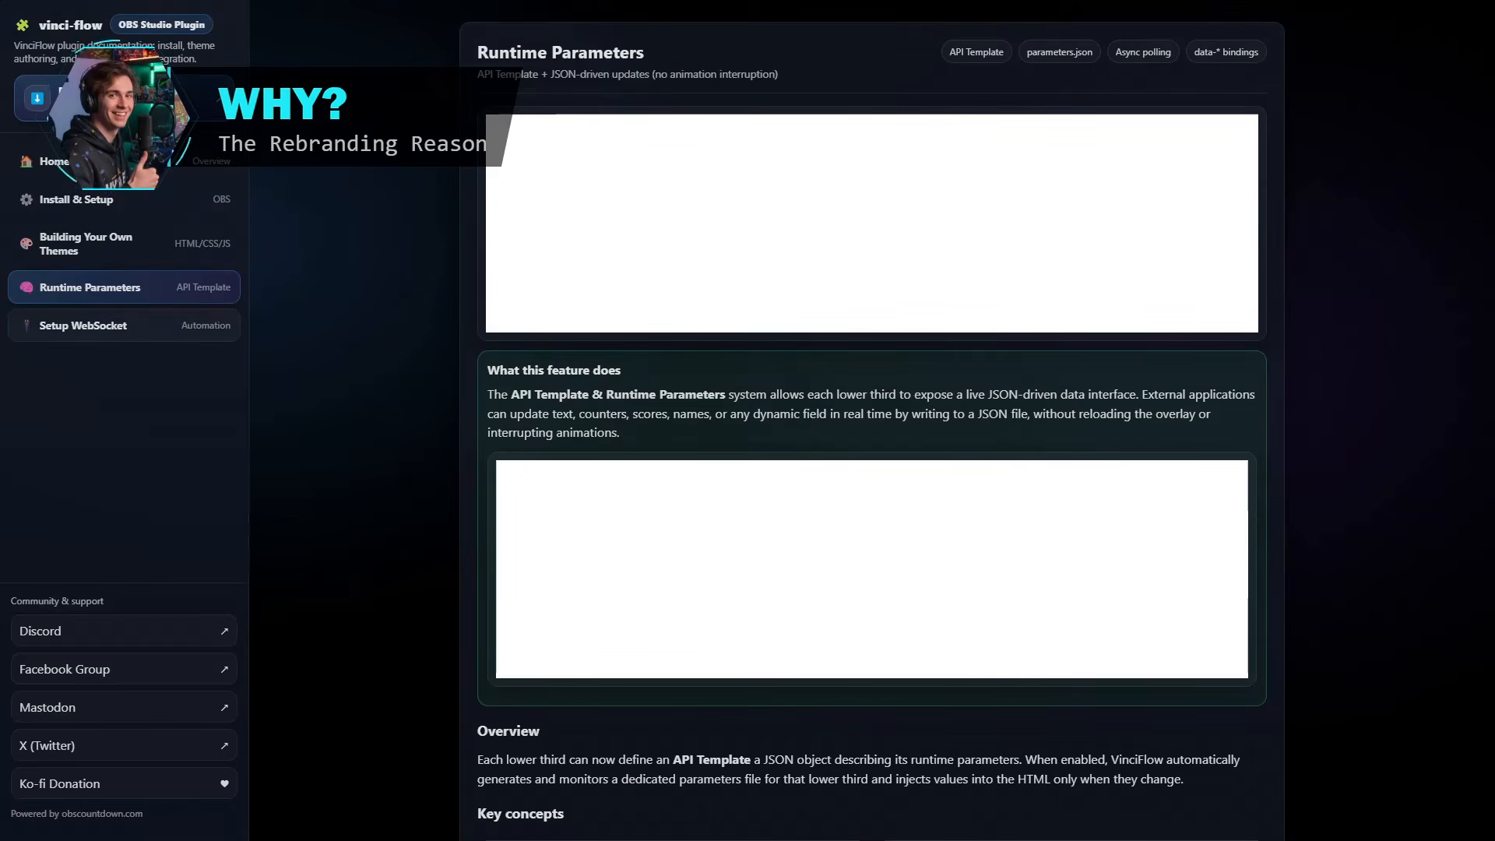
left_click(124, 325)
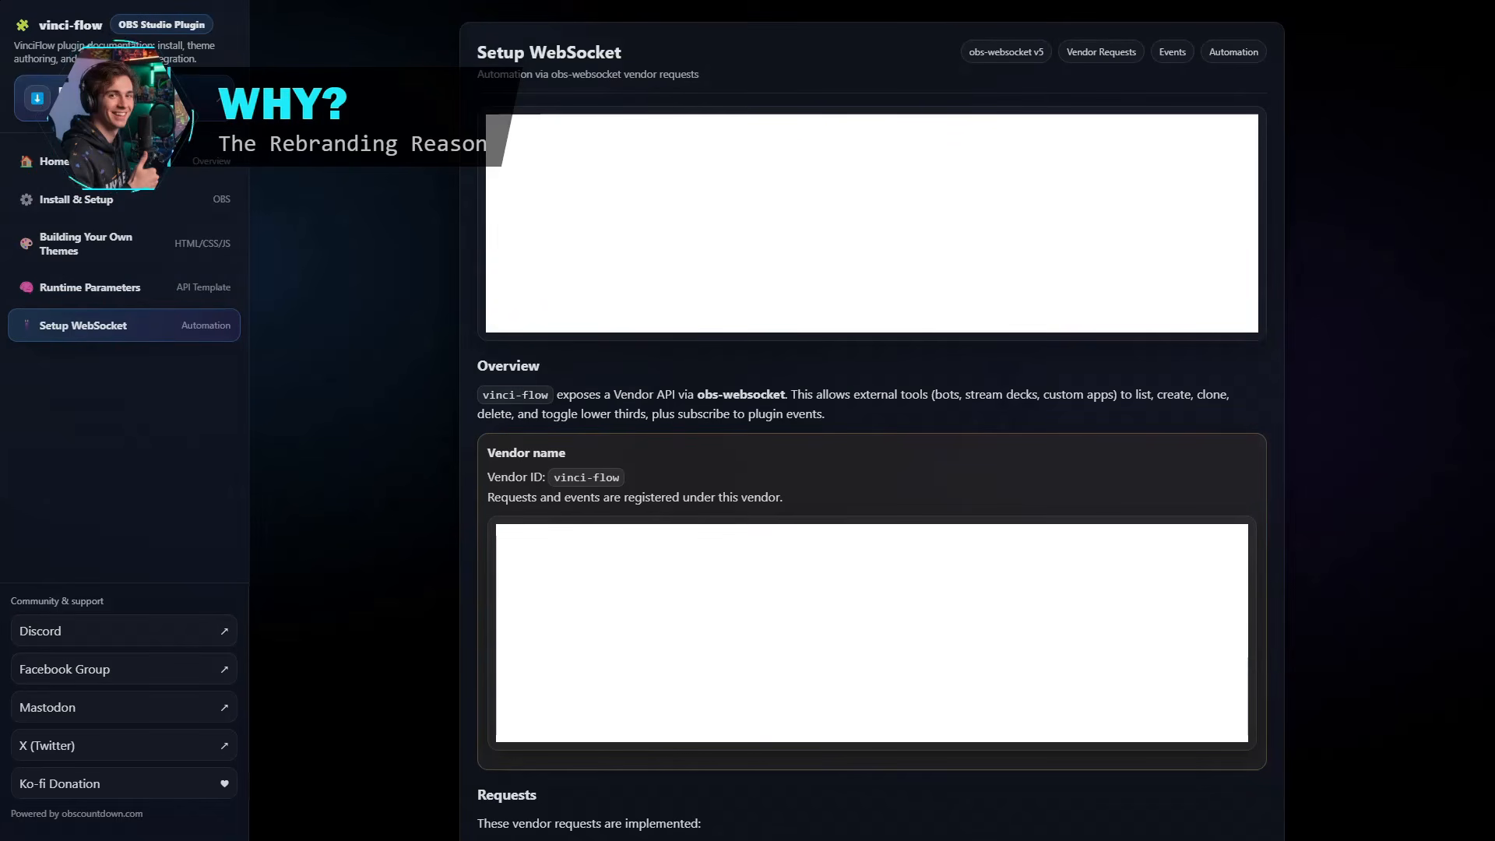
left_click(123, 160)
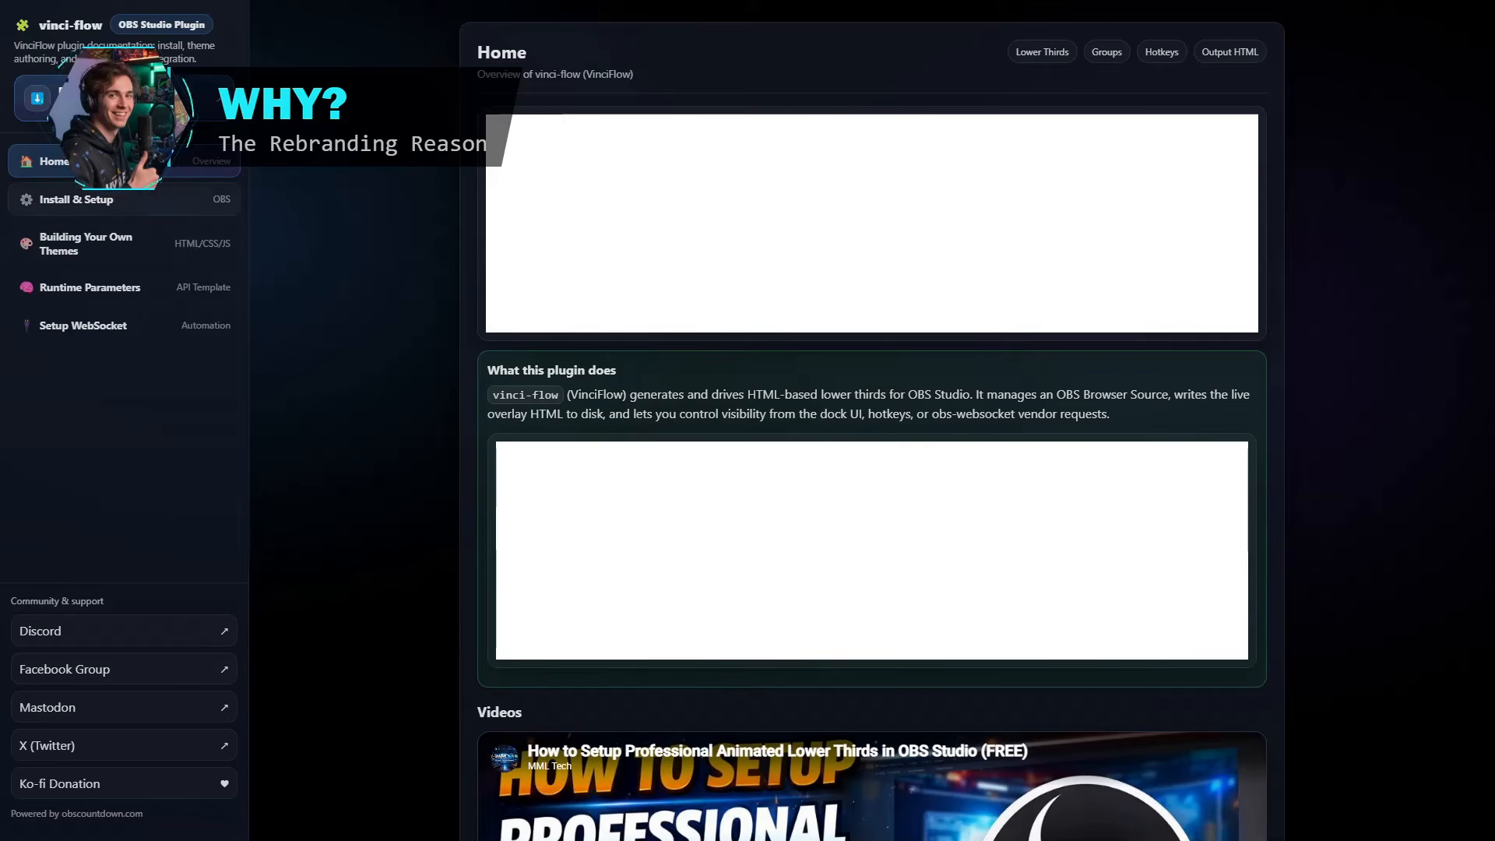
left_click(124, 199)
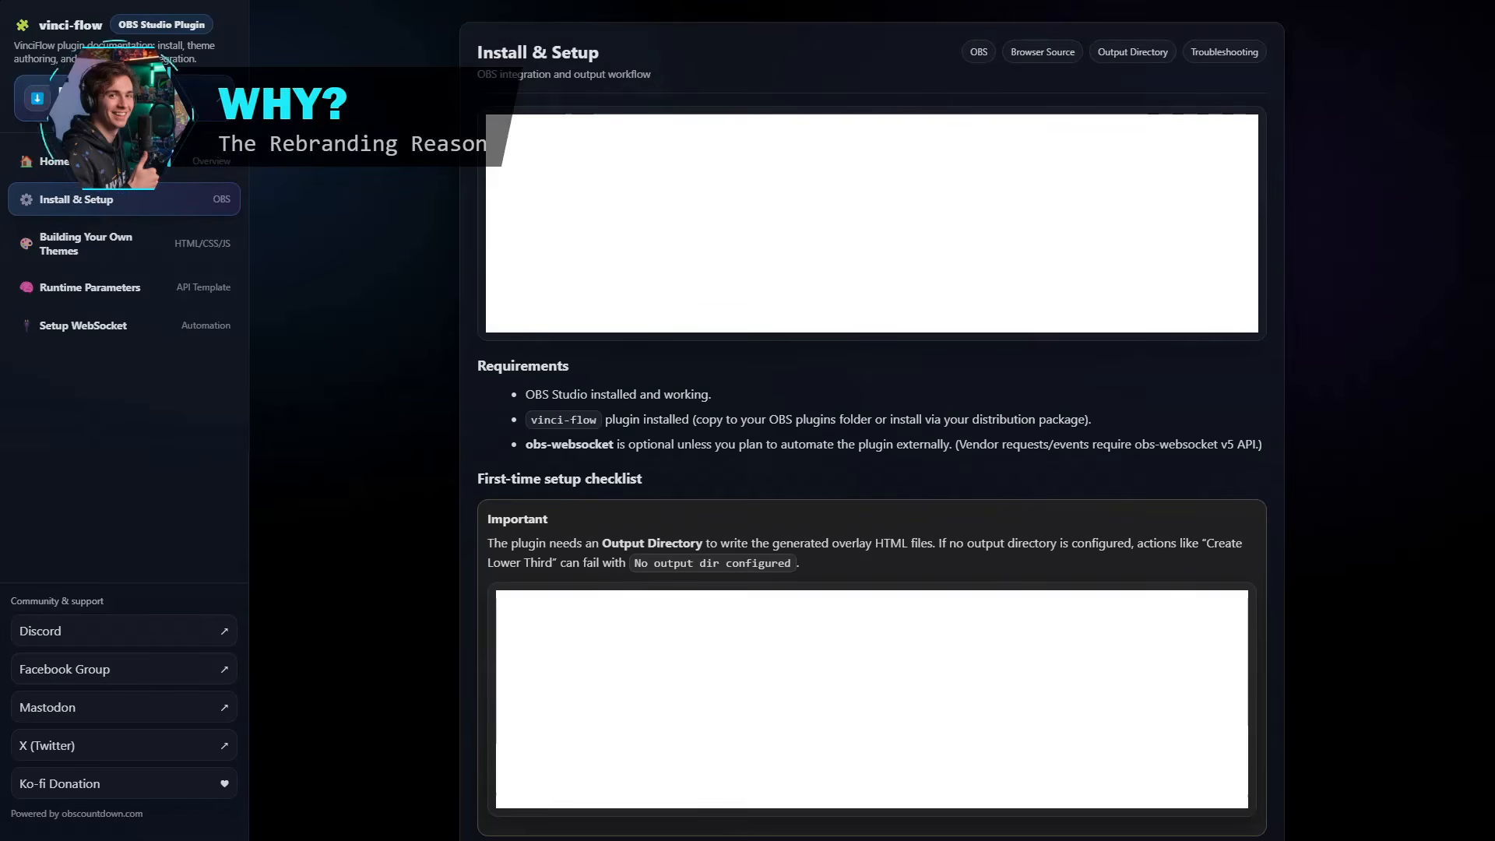
left_click_drag(483, 113, 823, 418)
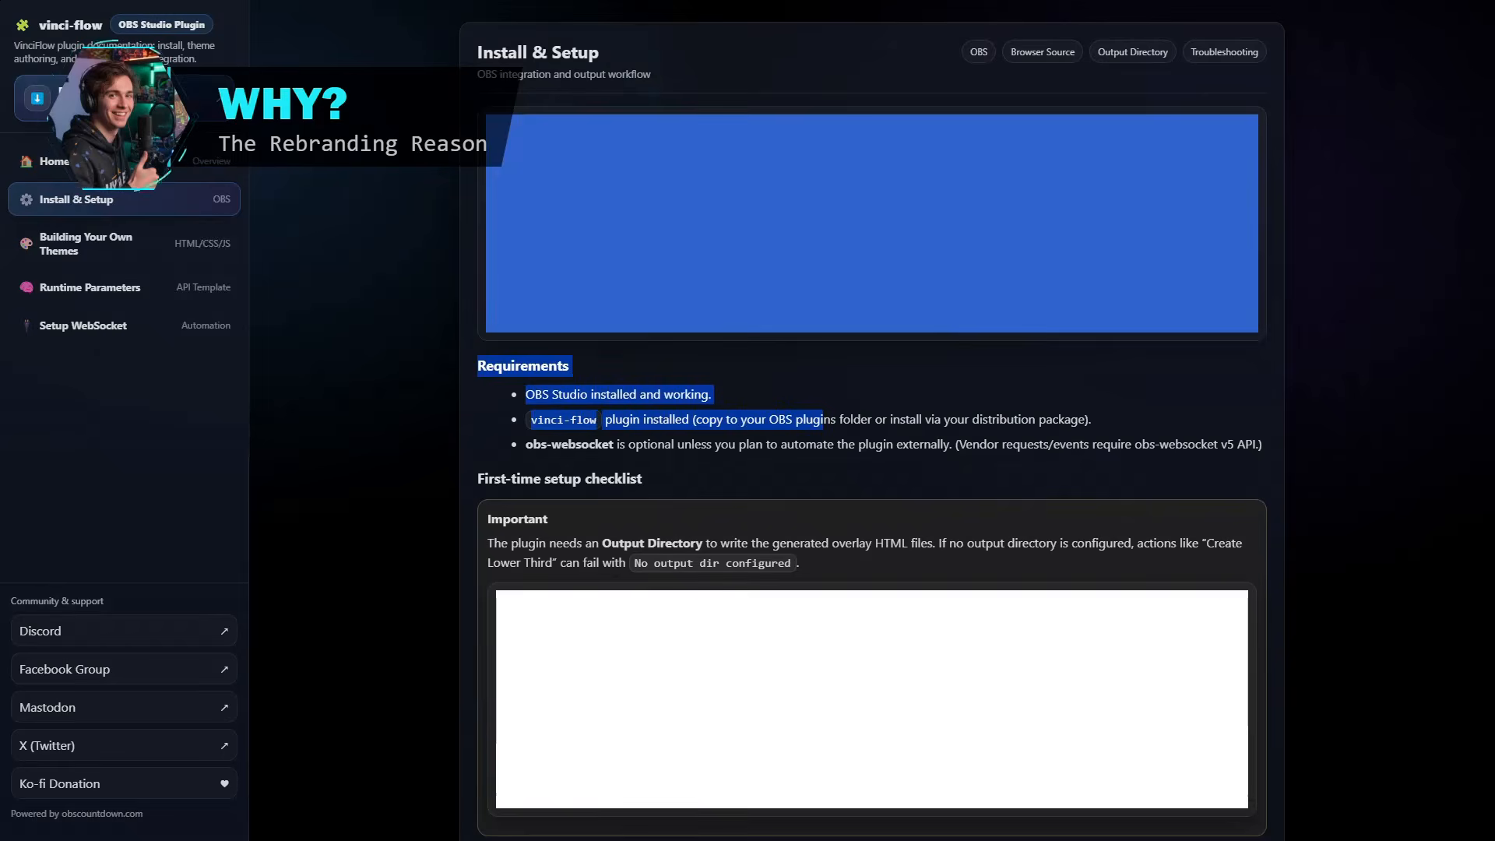
left_click(824, 419)
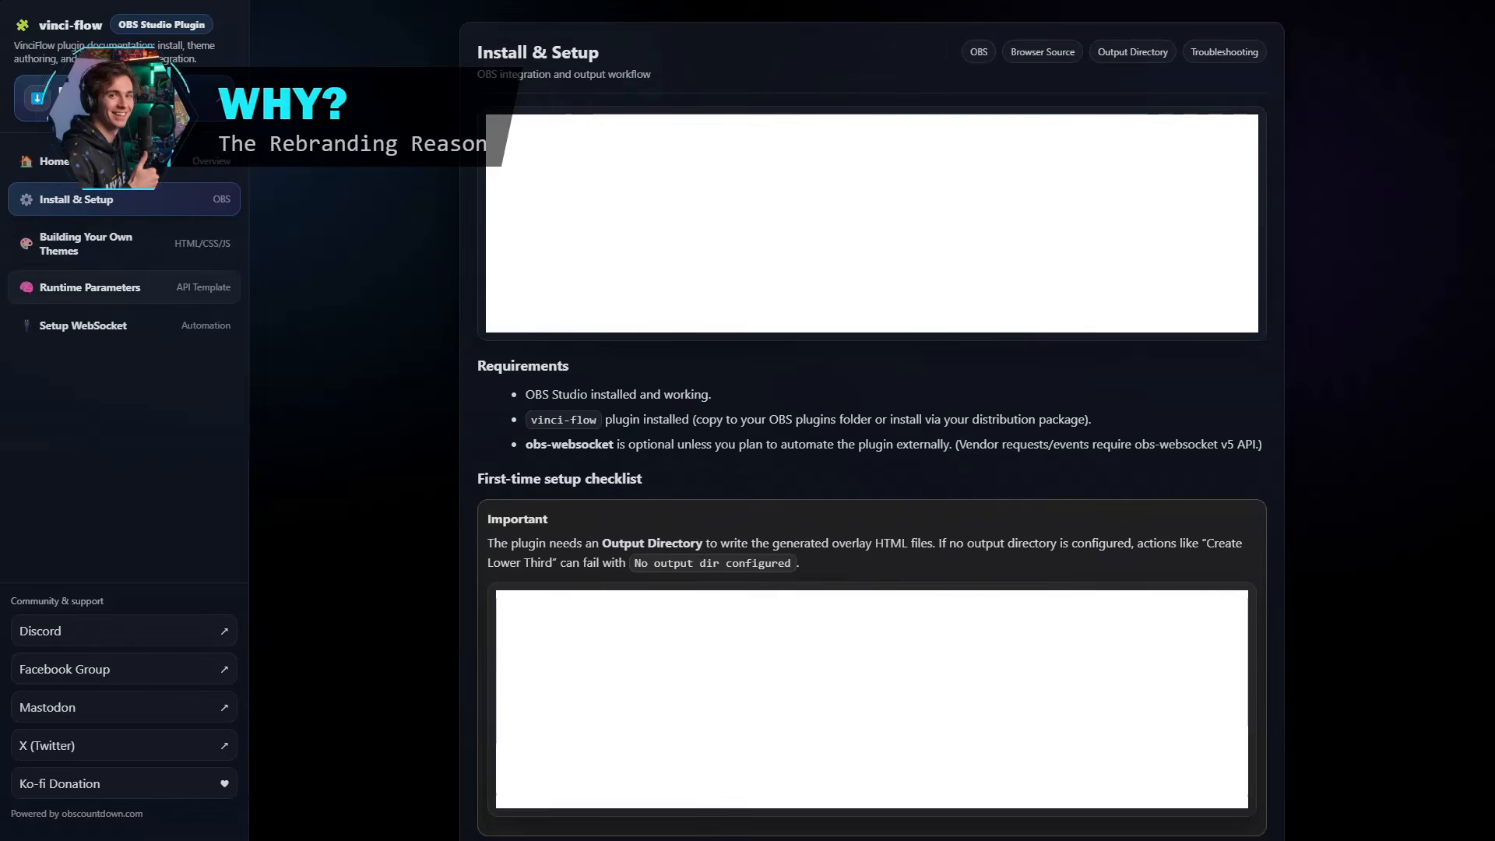
left_click(89, 287)
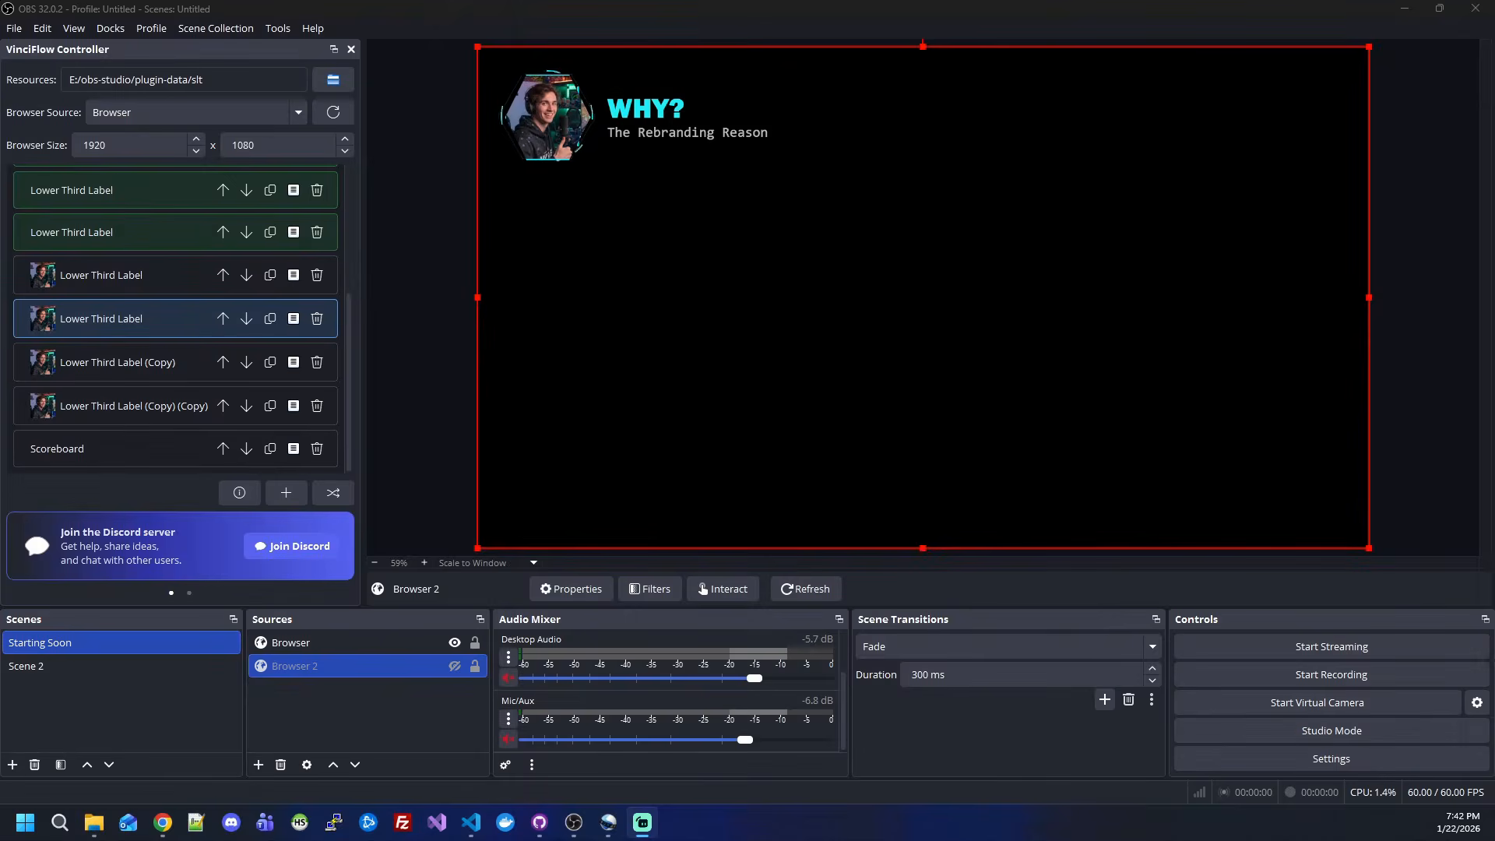
- Show Lower Third Label (Copy) and give its API template a JSON object with param1 set to "My Name"
left_click(160, 366)
left_click(160, 366)
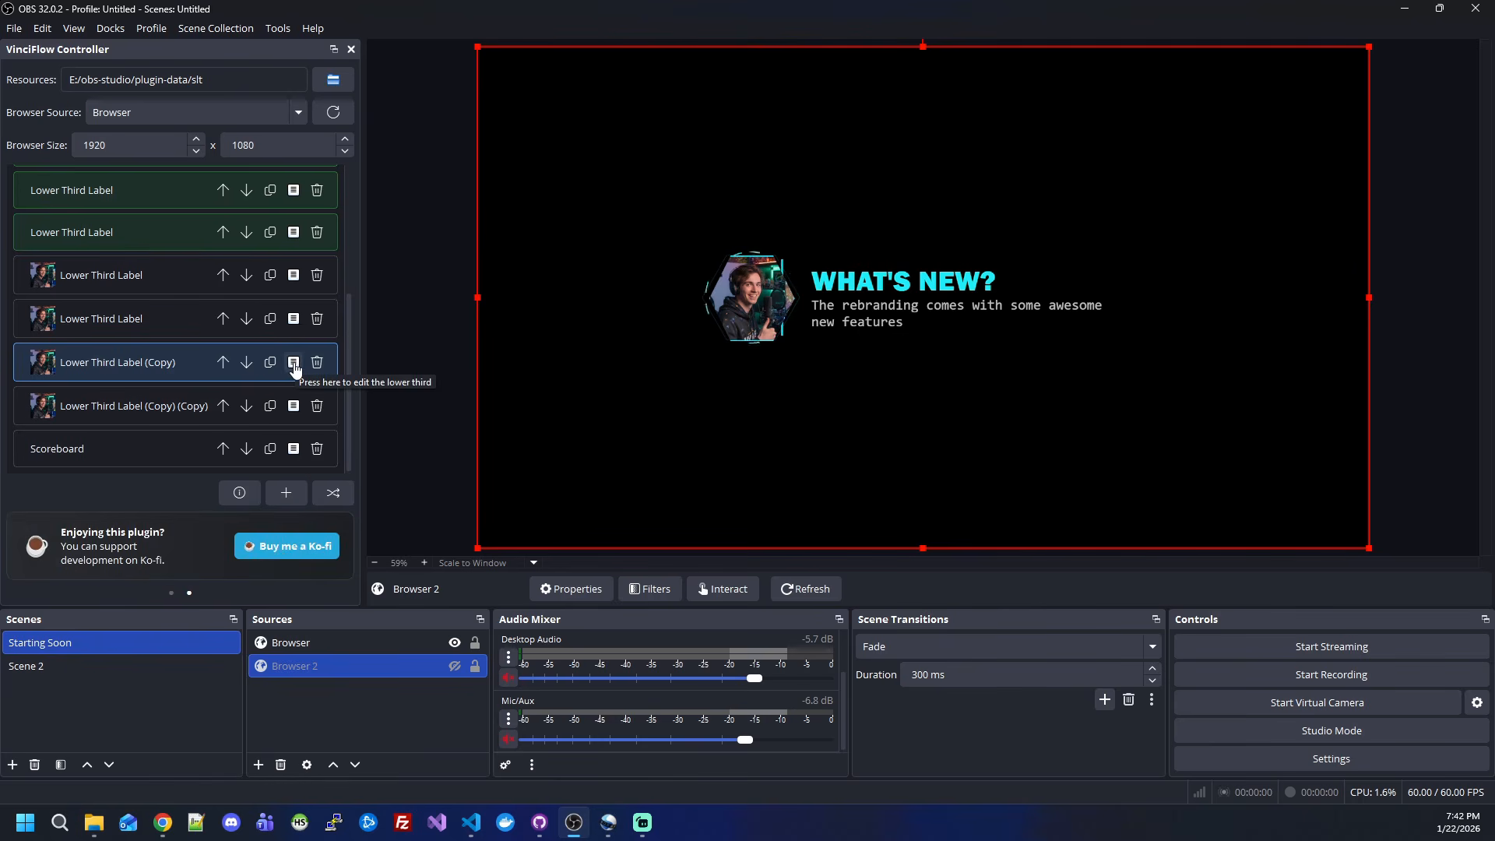
left_click(293, 363)
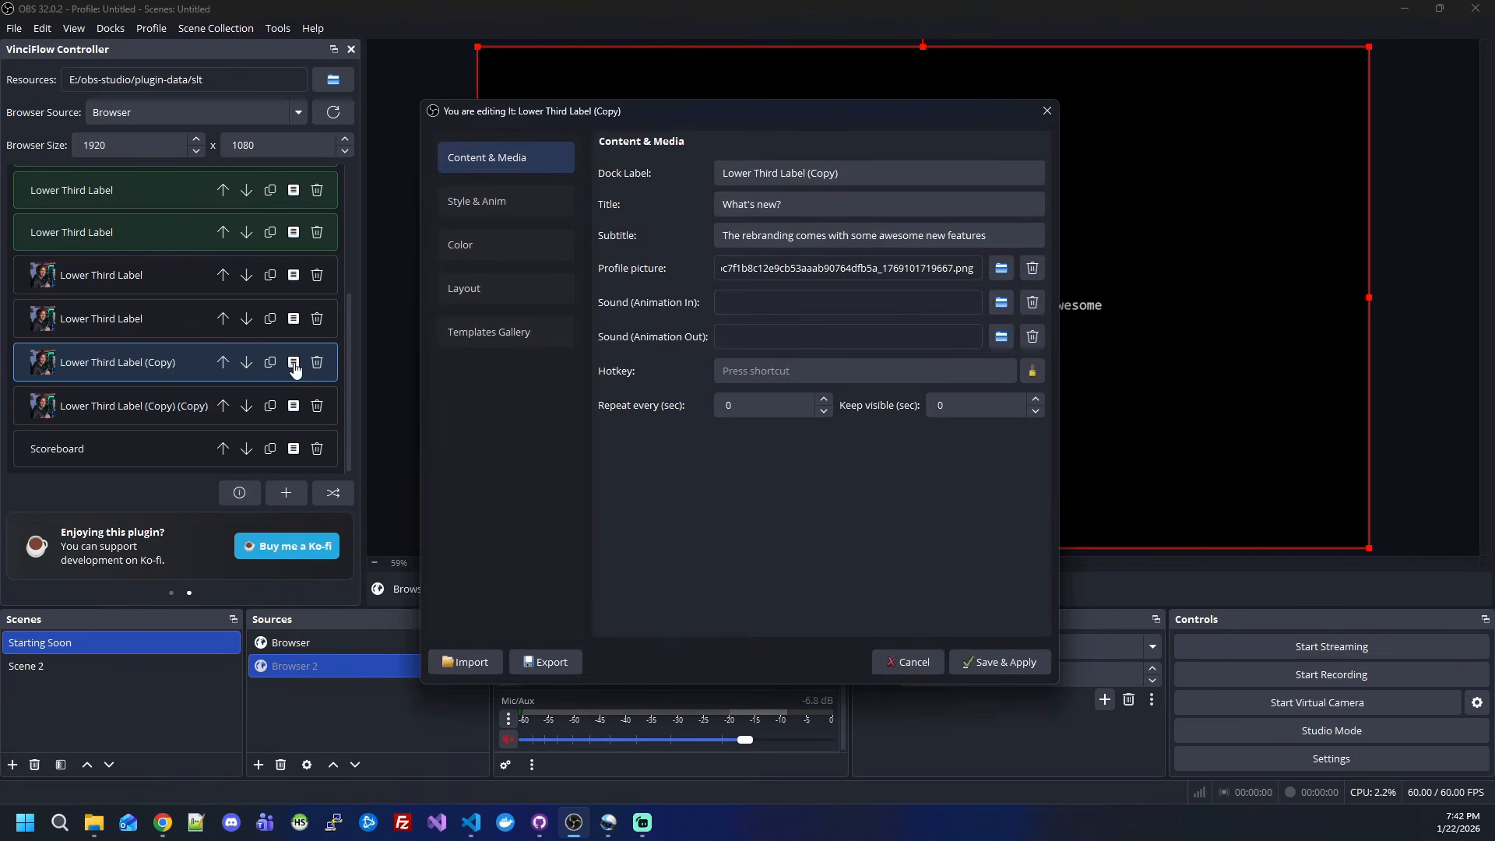
left_click(525, 293)
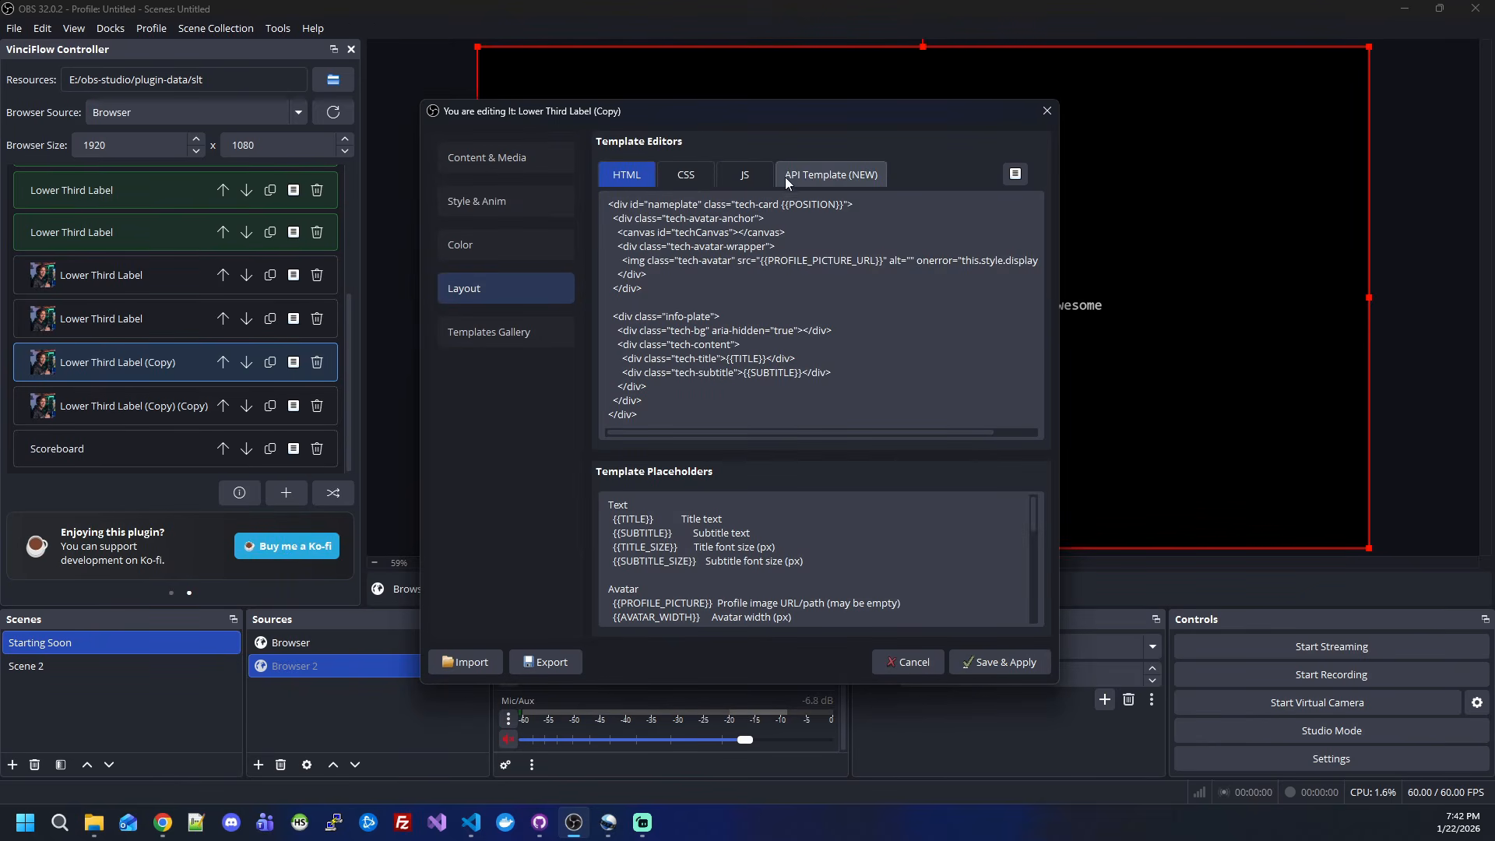
left_click(805, 174)
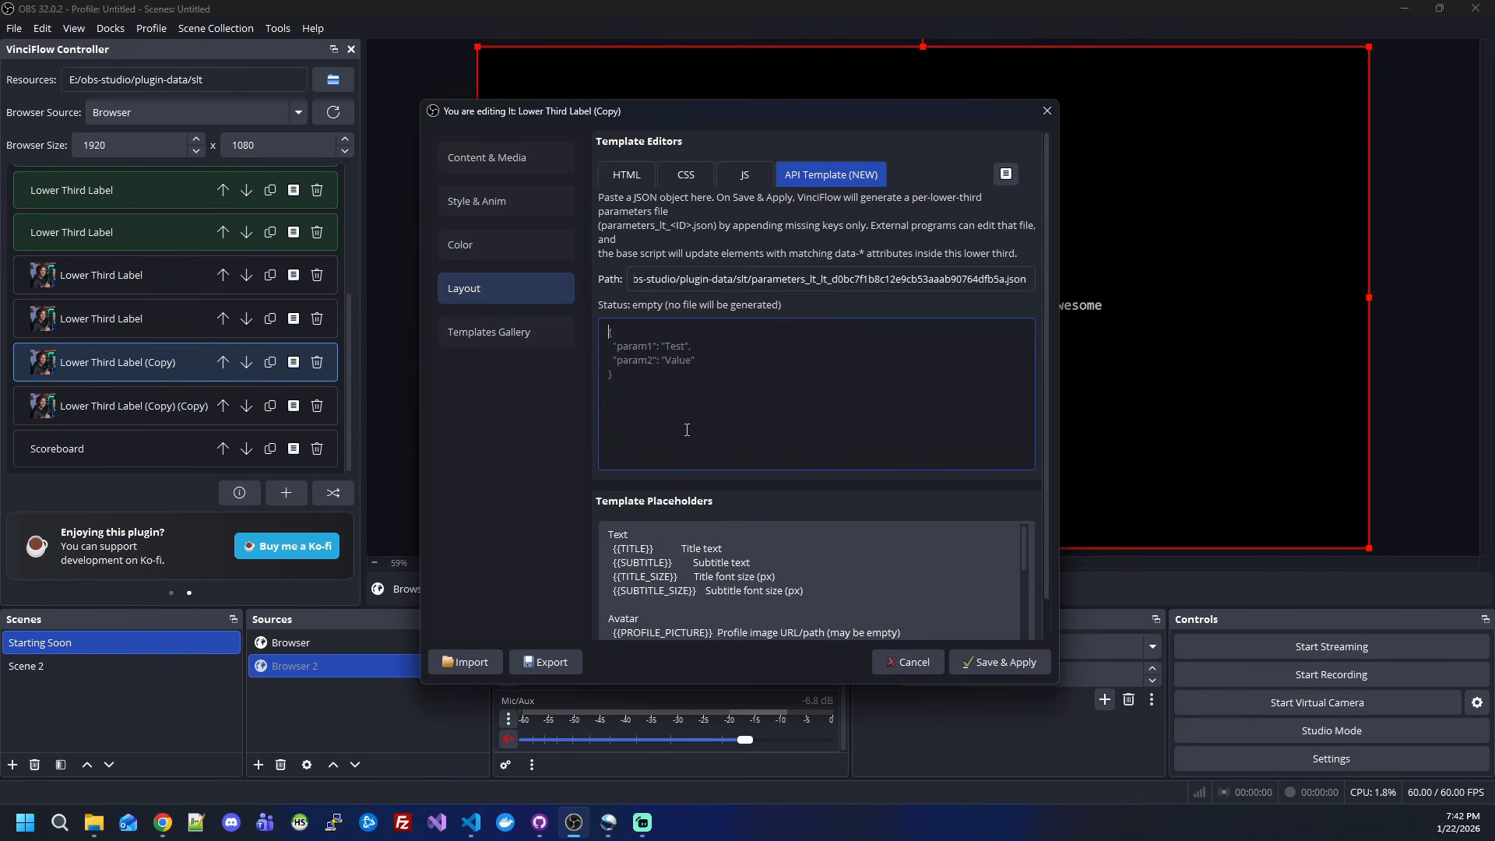
type("{}")
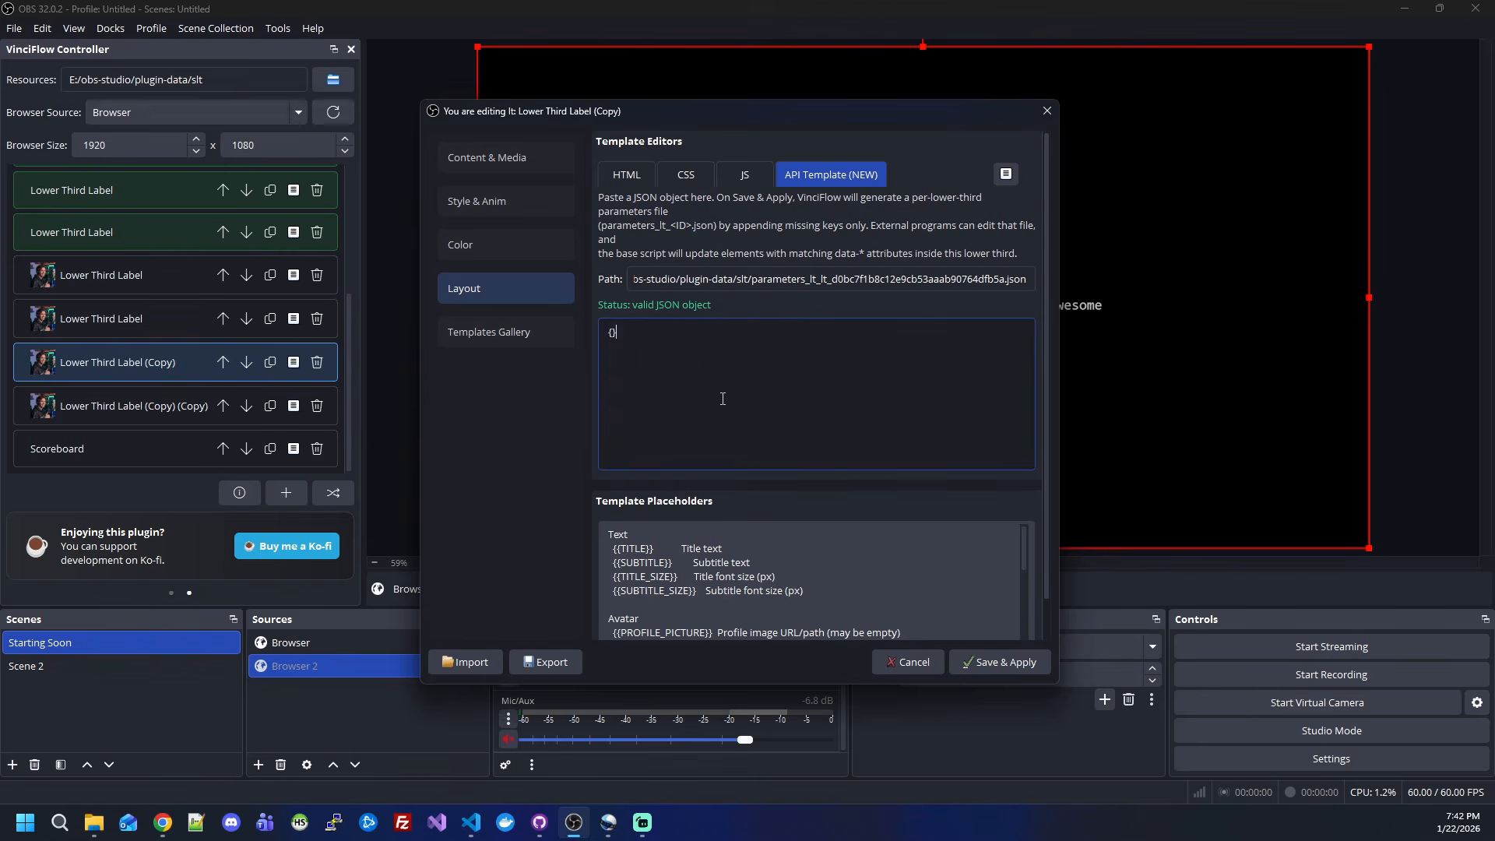
key("Return")
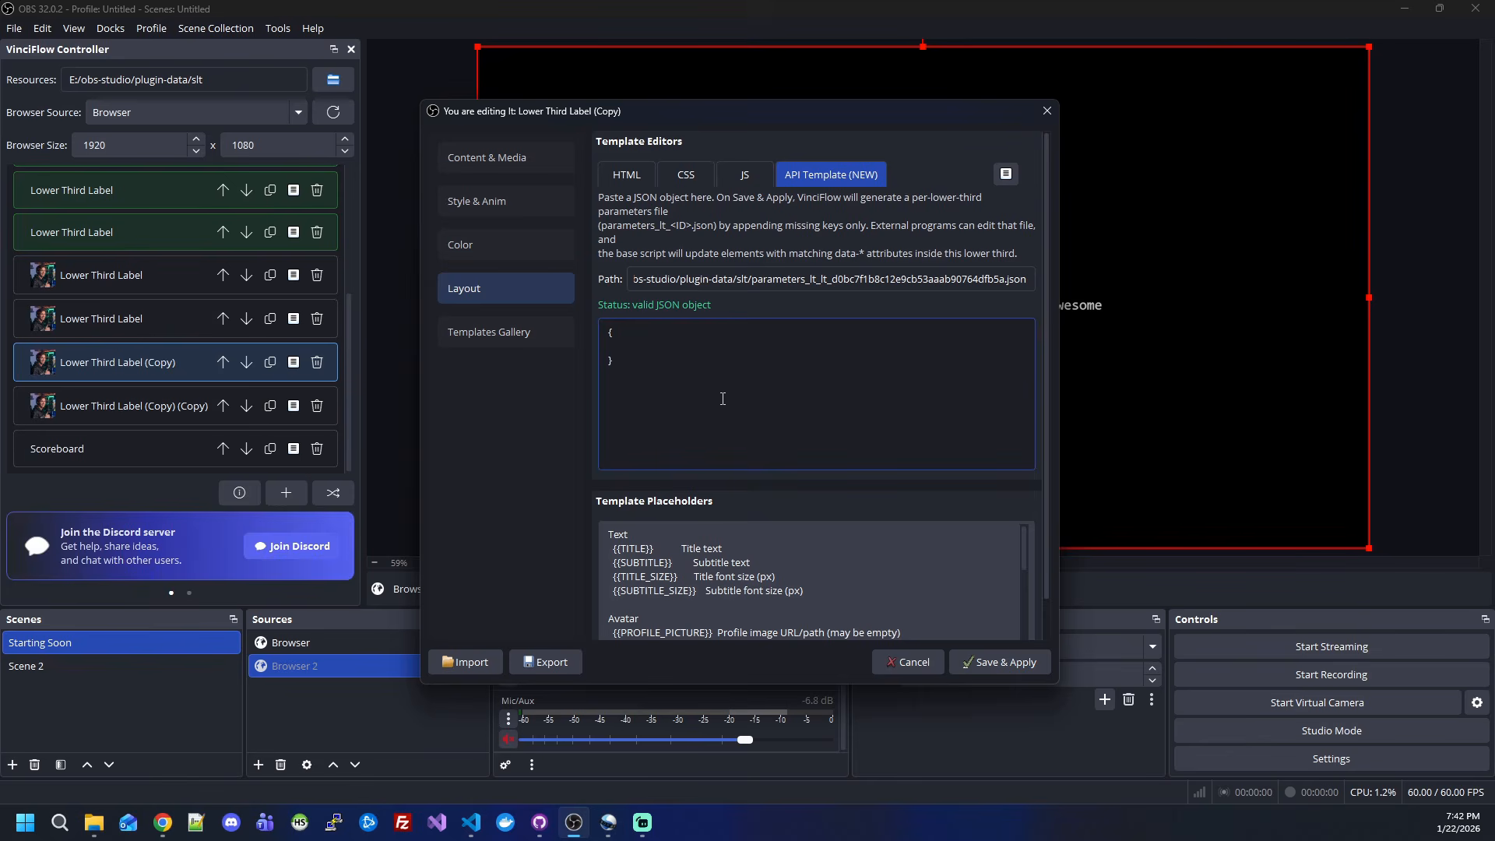
type("\"param1\": \"")
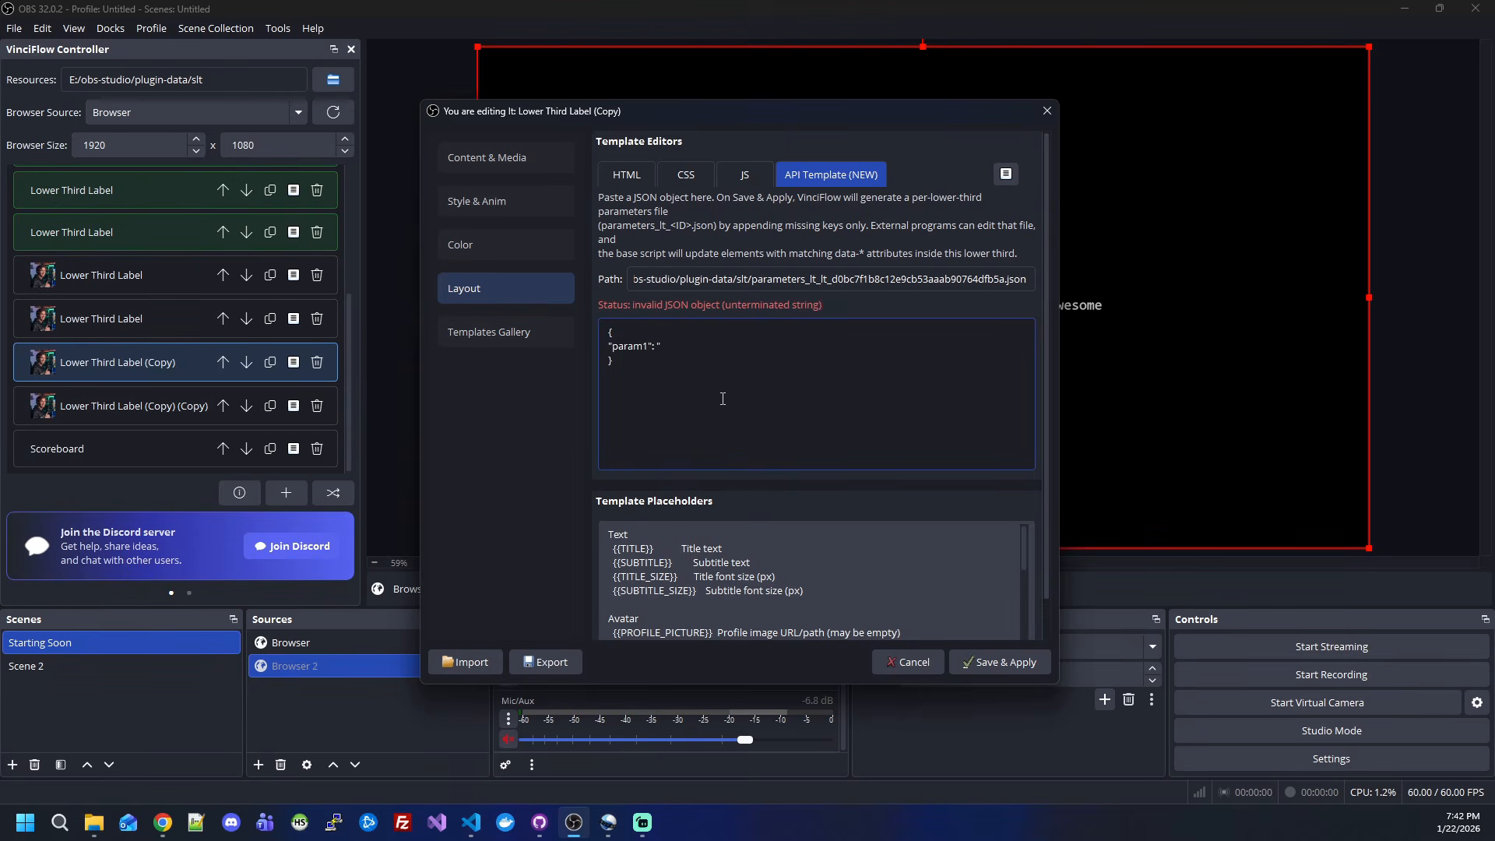
type("My Name\"")
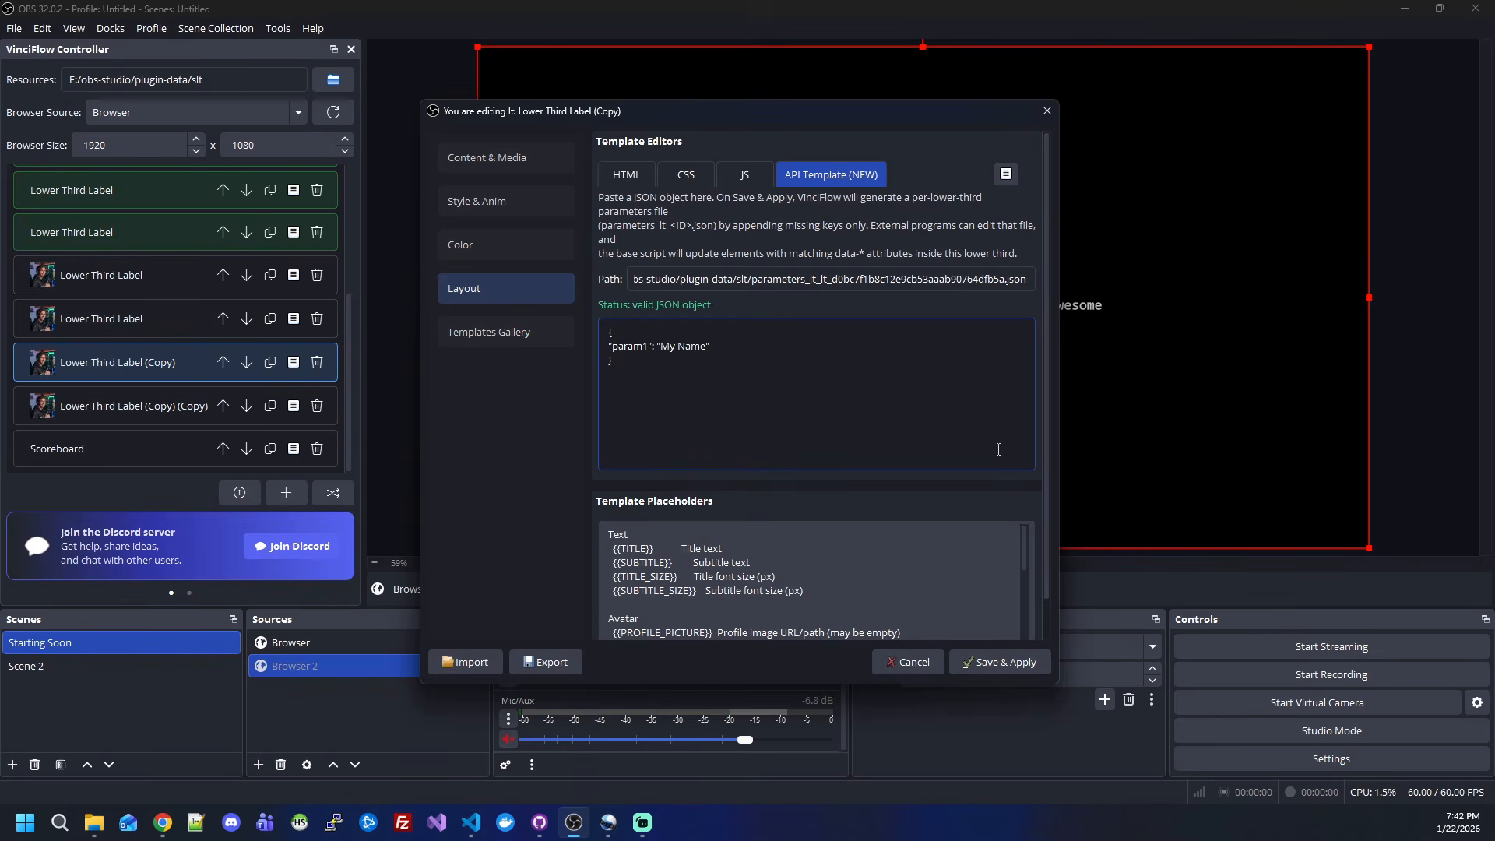
- Add the data-param1 attribute to the tech-title div in the lower third's HTML template, then save and apply the changes
left_click(497, 156)
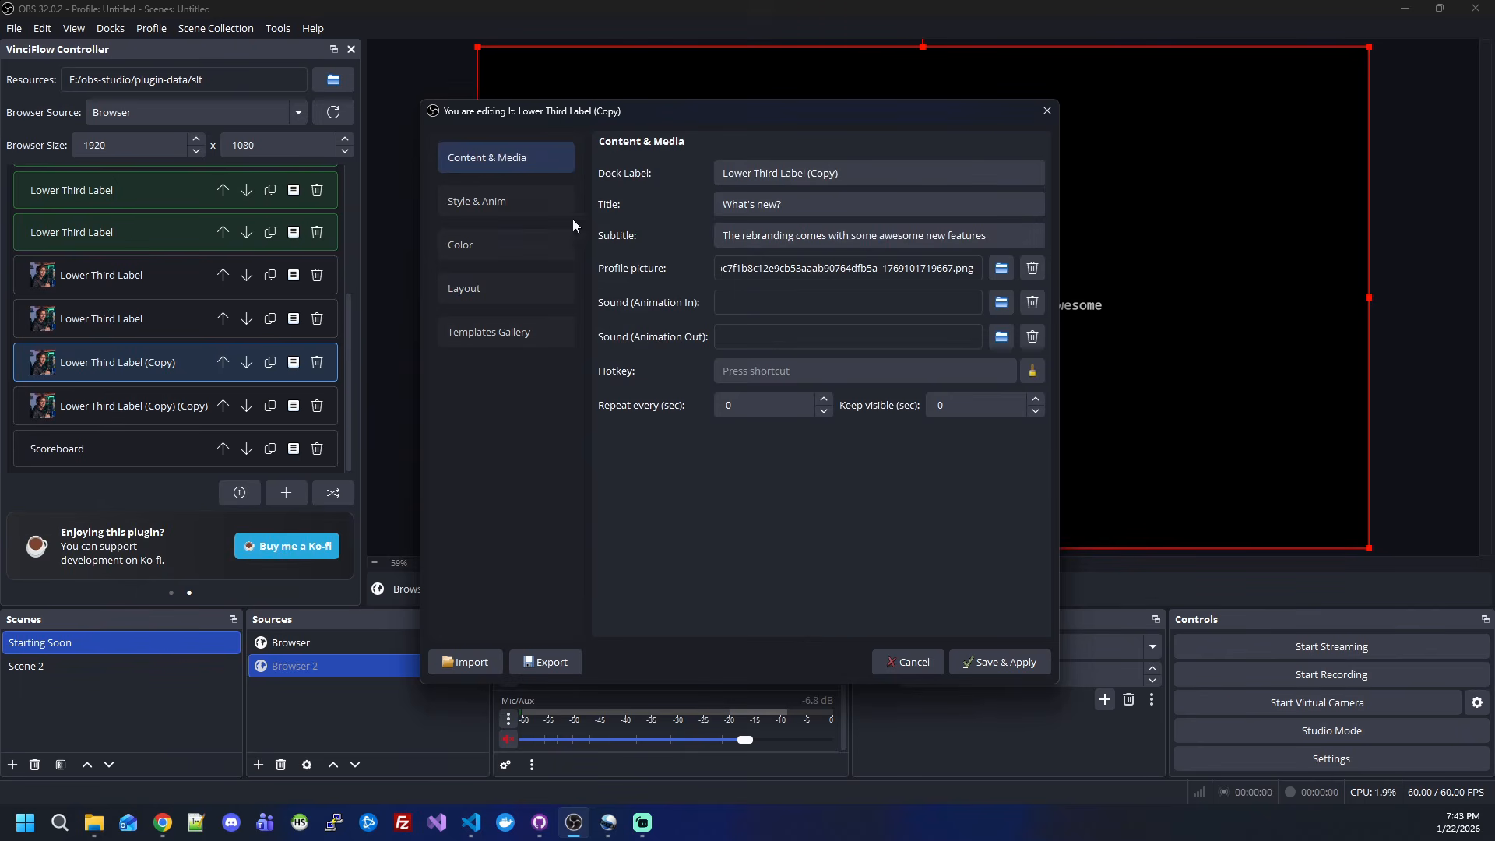
left_click(556, 294)
left_click(622, 174)
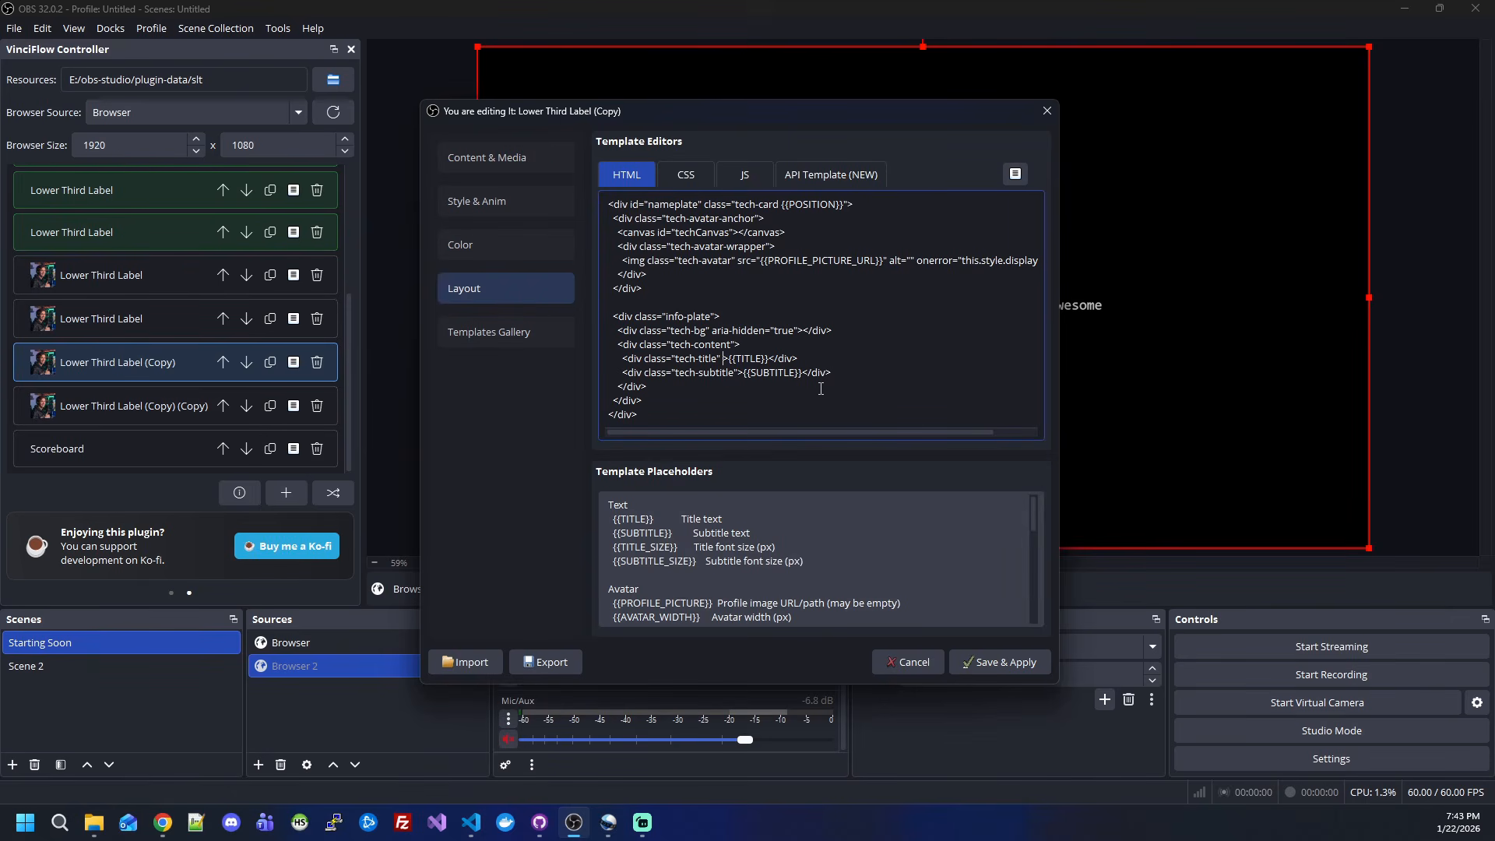
type("data-param1")
left_click_drag(746, 360, 785, 361)
left_click(819, 182)
mouse_move(612, 346)
left_mouse_down()
mouse_move(651, 346)
mouse_move(612, 346)
left_mouse_up()
left_click(640, 178)
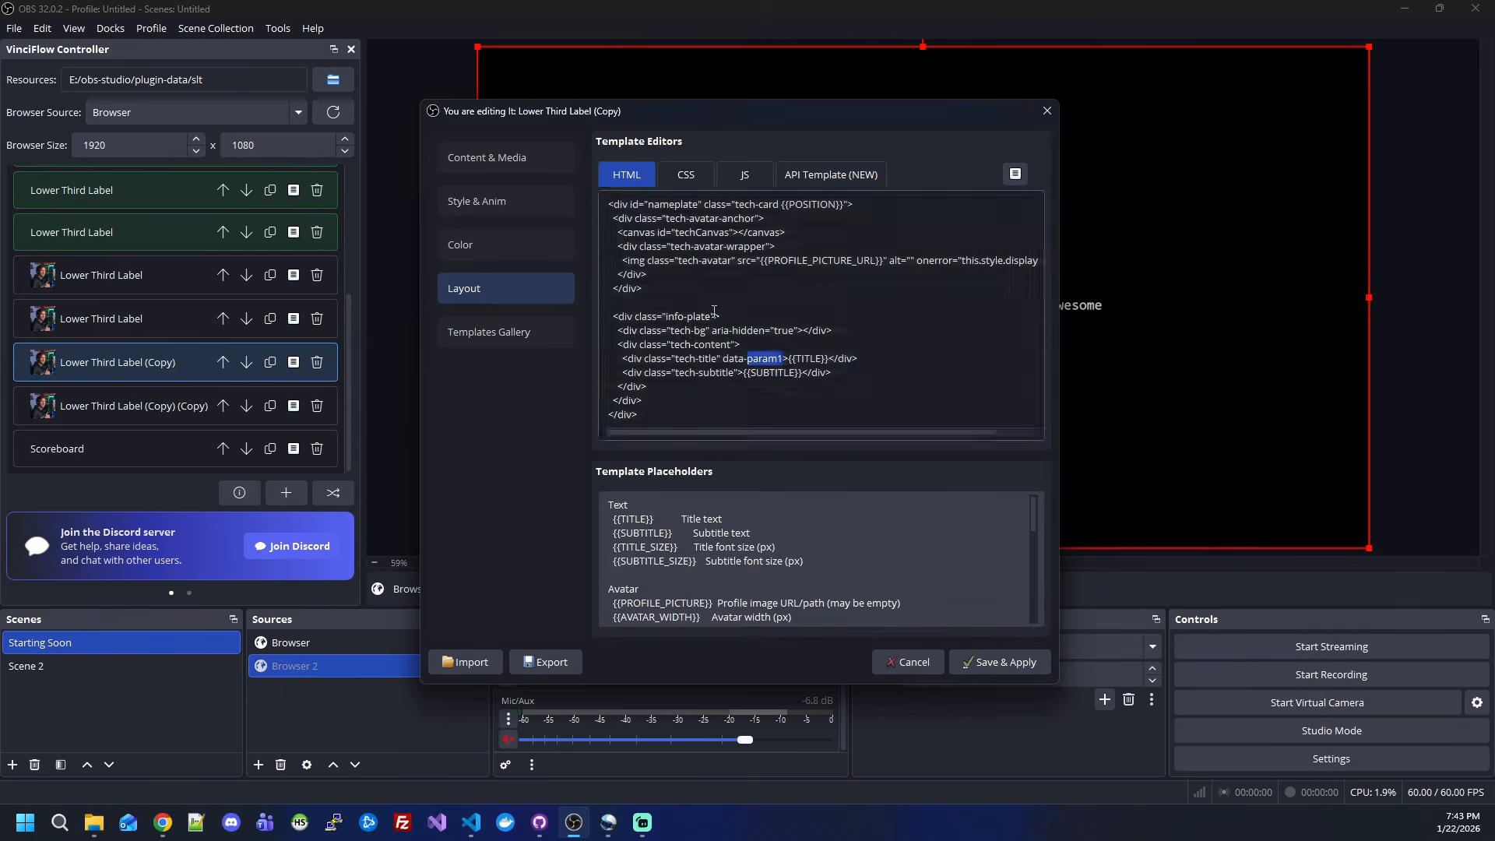
left_click(1011, 666)
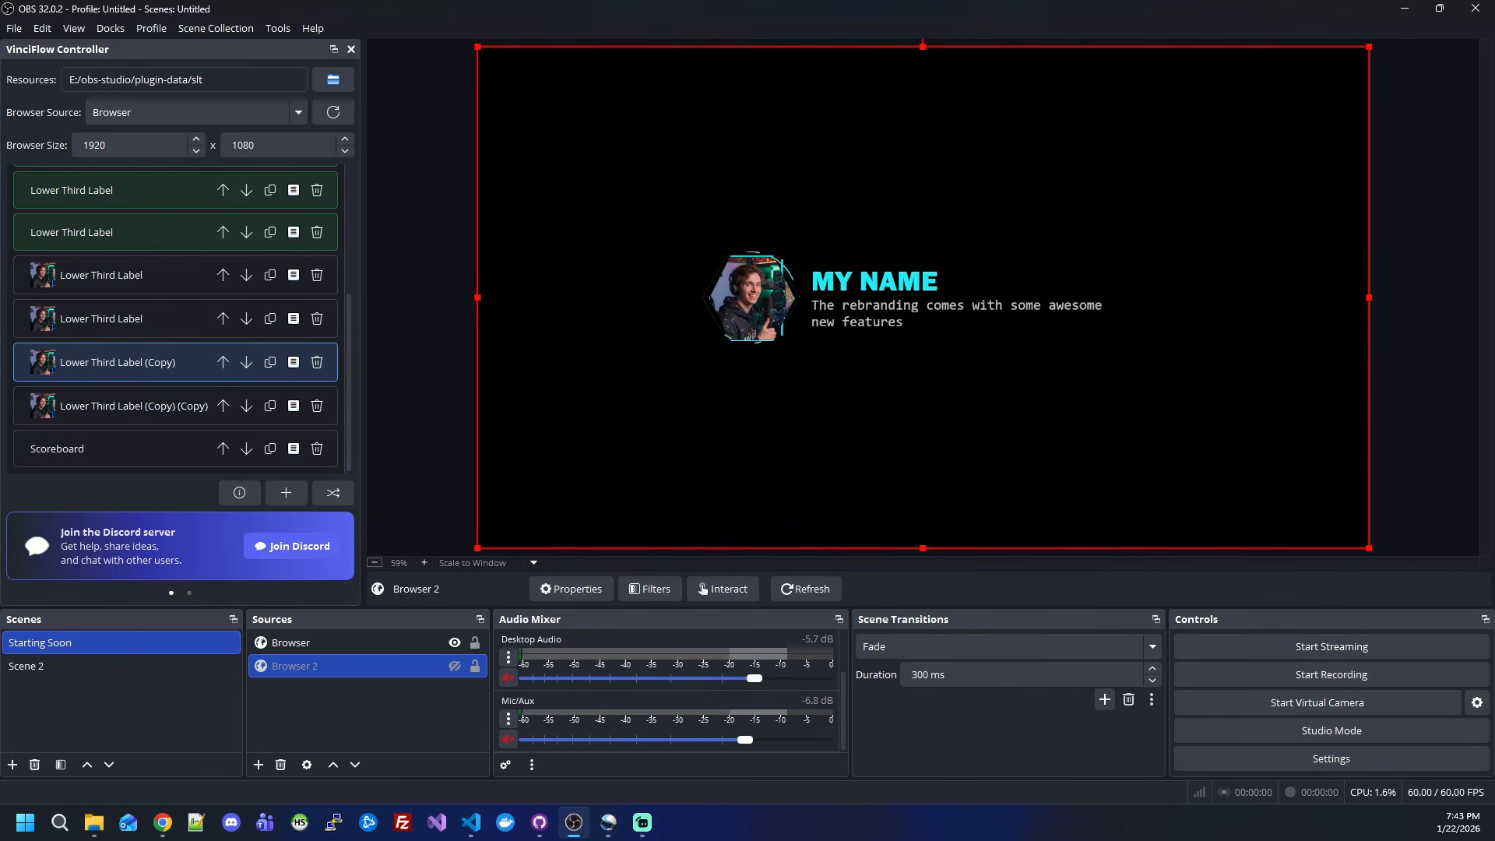
- Open the lower third's parameters JSON file from E:/obs-studio/plugin-data/slt in Notepad++ and place its window beside the lower third preview
key("super+d")
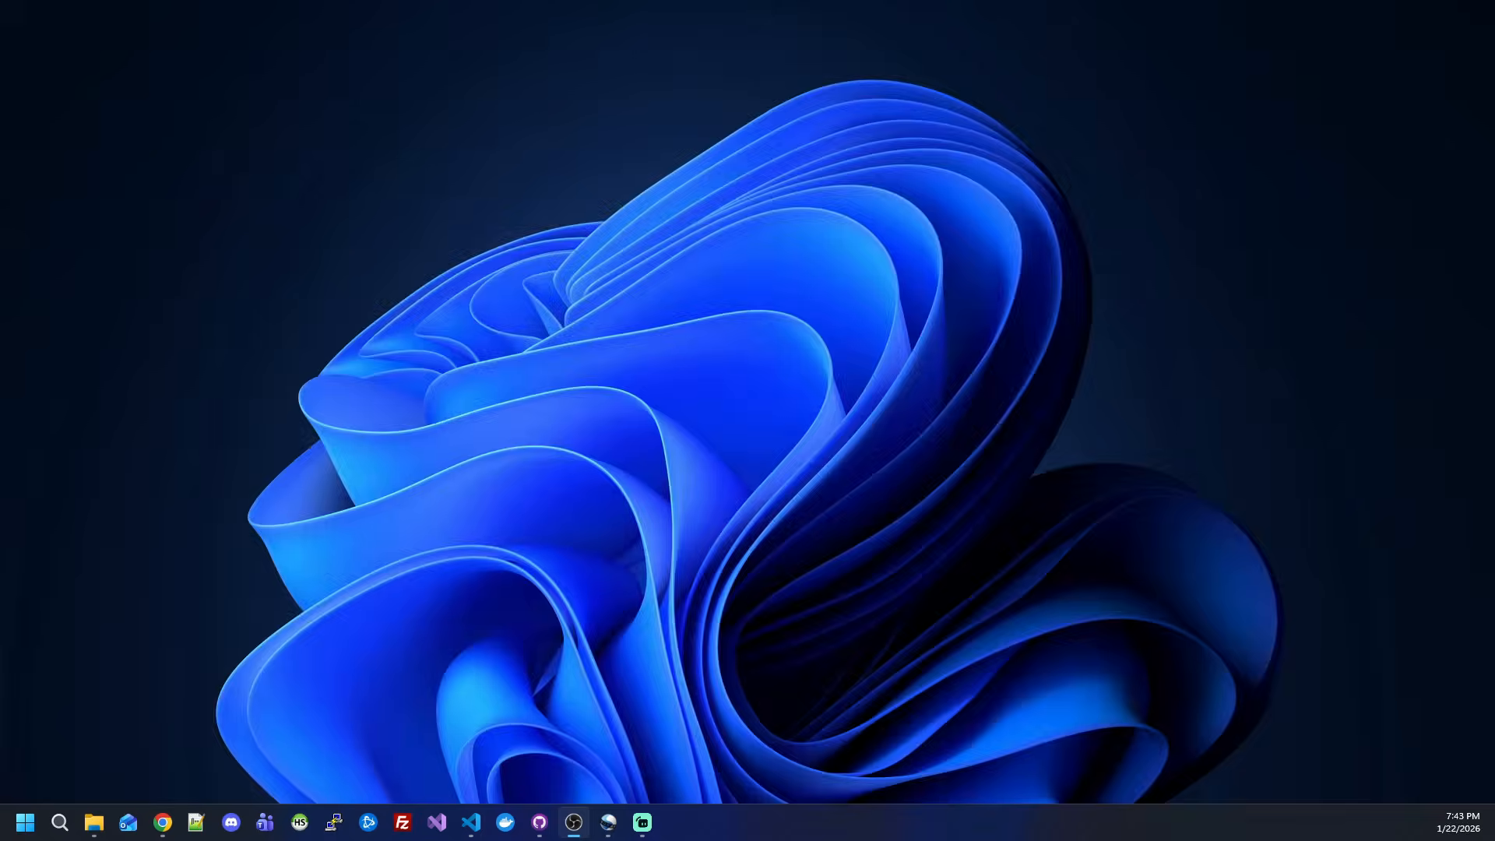
key("super+d")
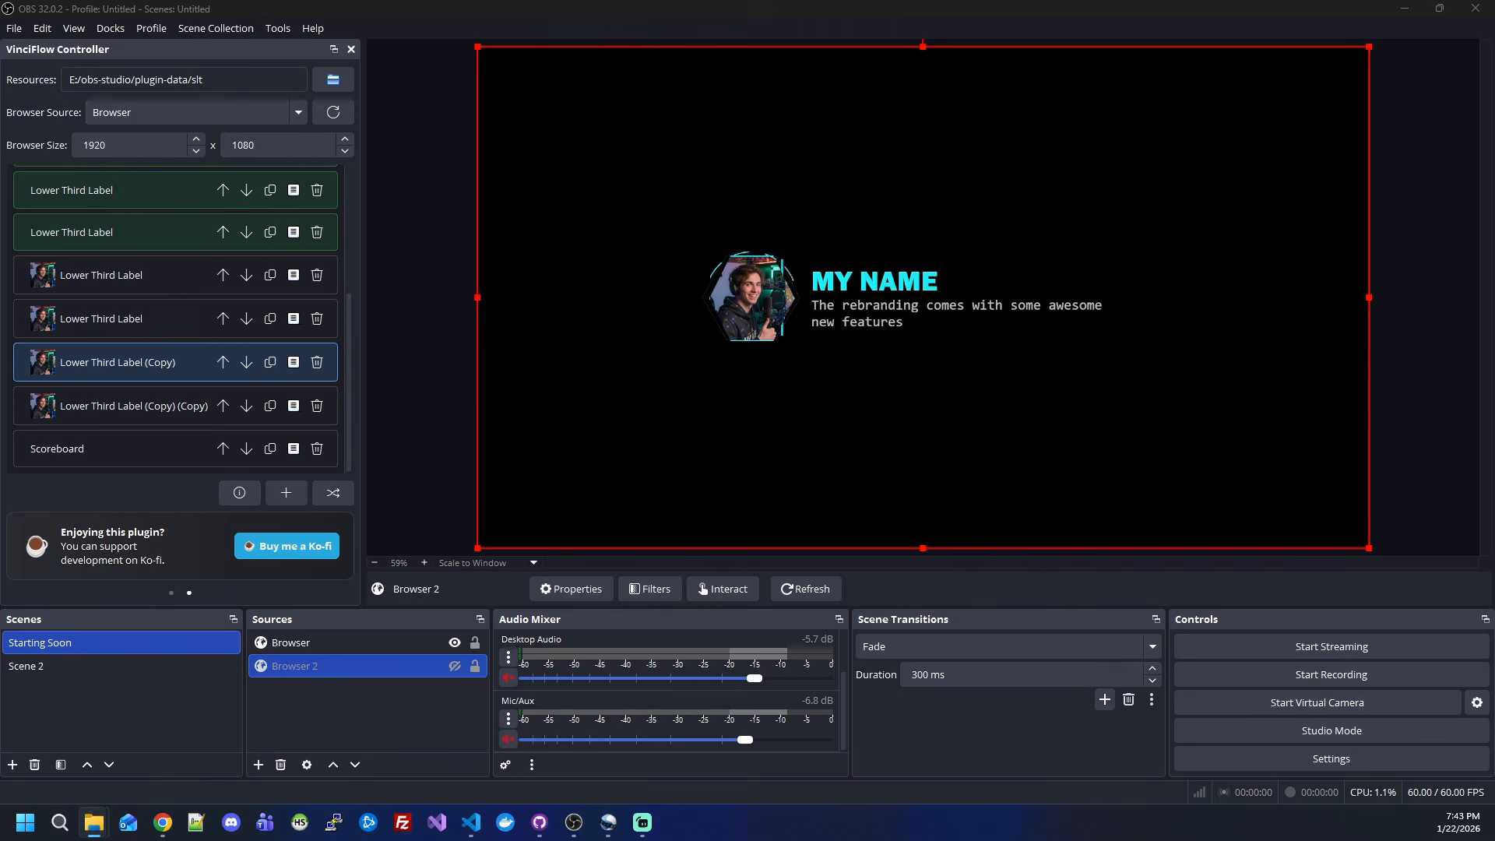
left_click_drag(1494, 145, 1110, 136)
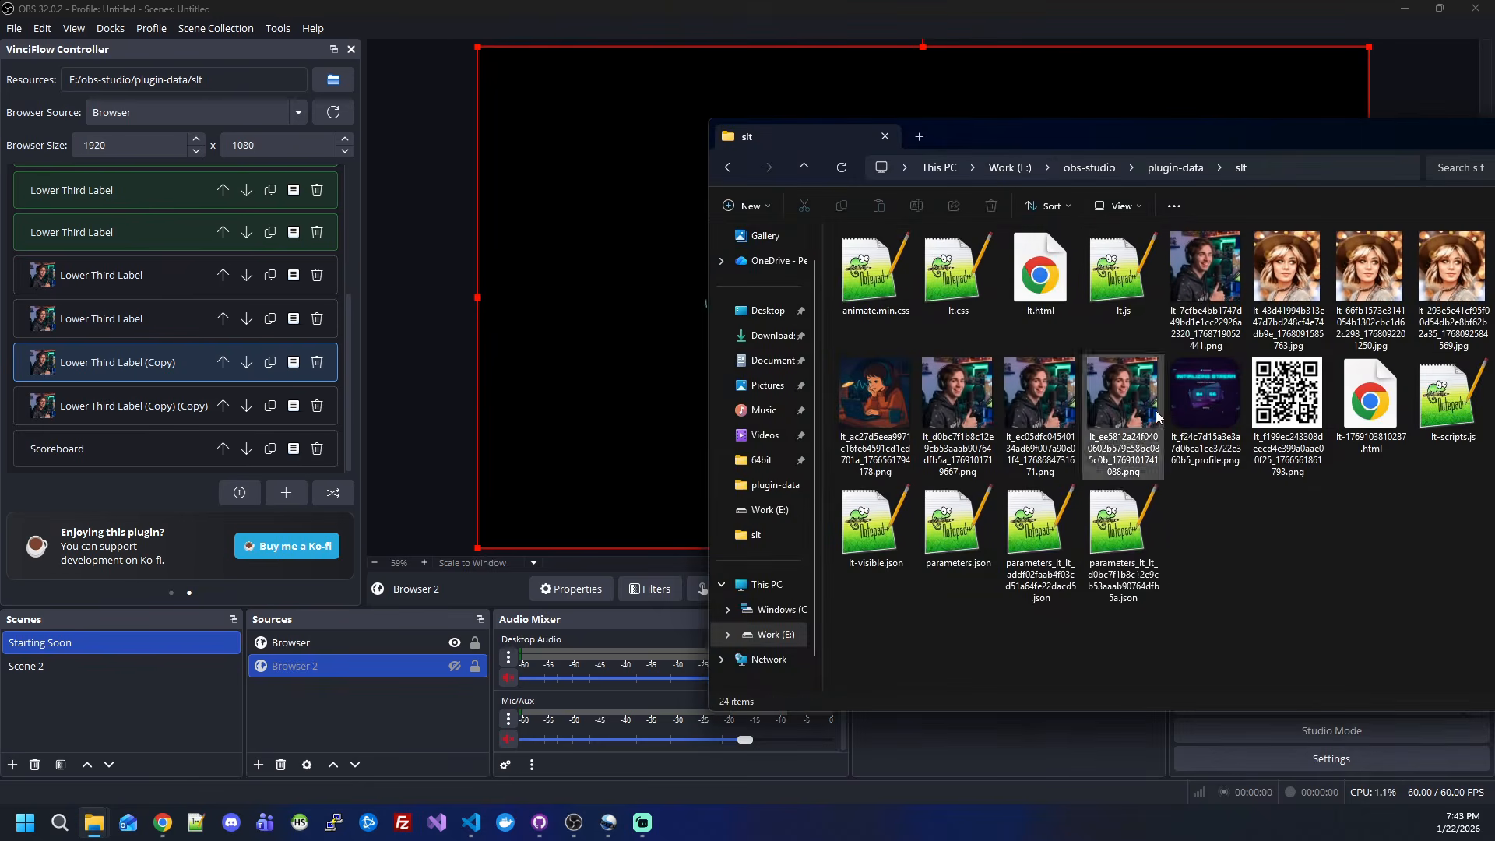
left_click(1132, 541)
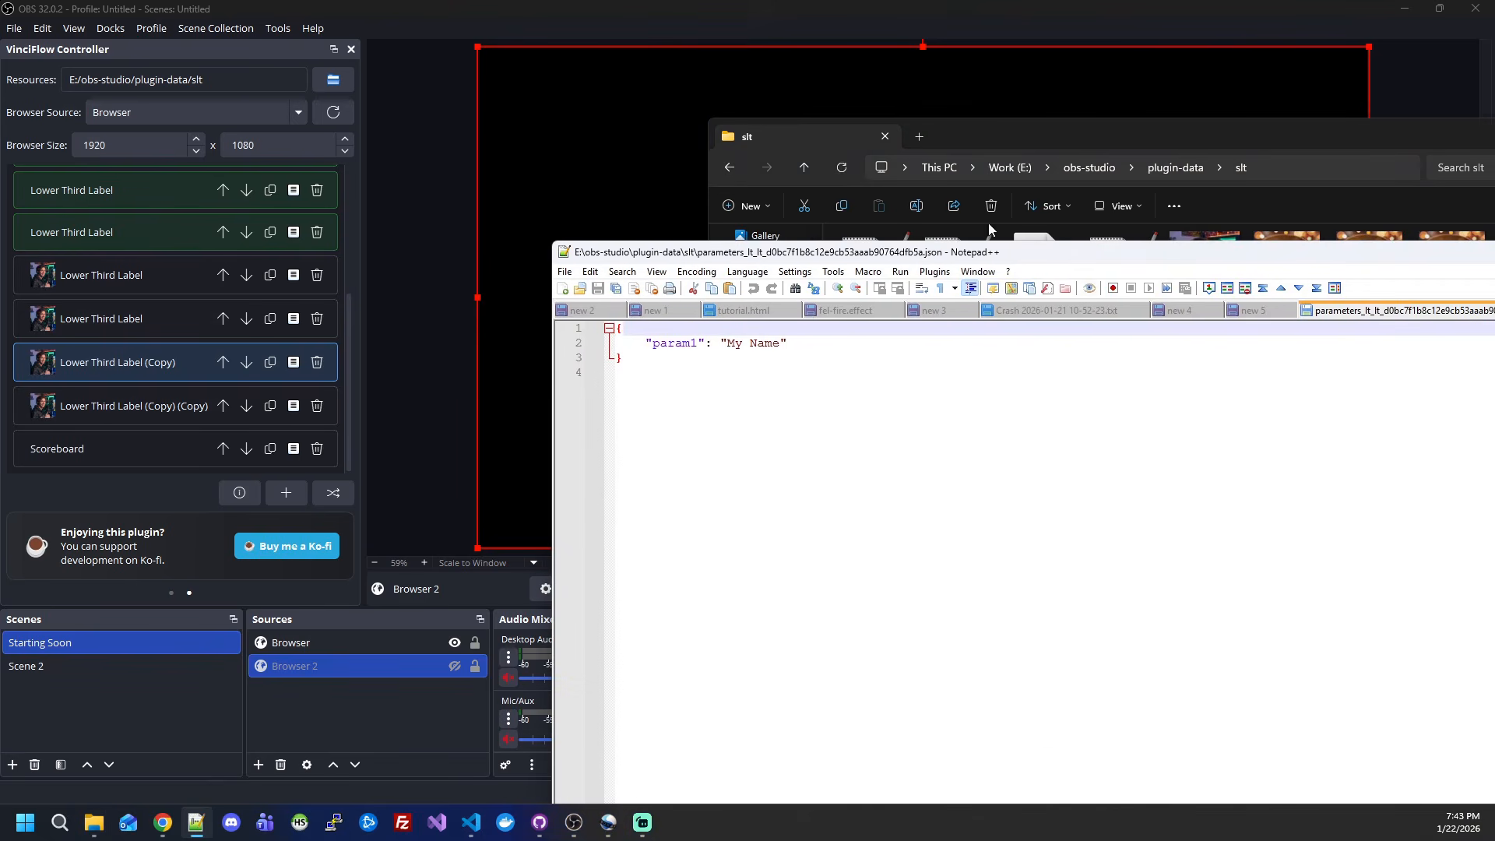
left_click_drag(550, 403, 1001, 402)
left_click_drag(1470, 257, 998, 258)
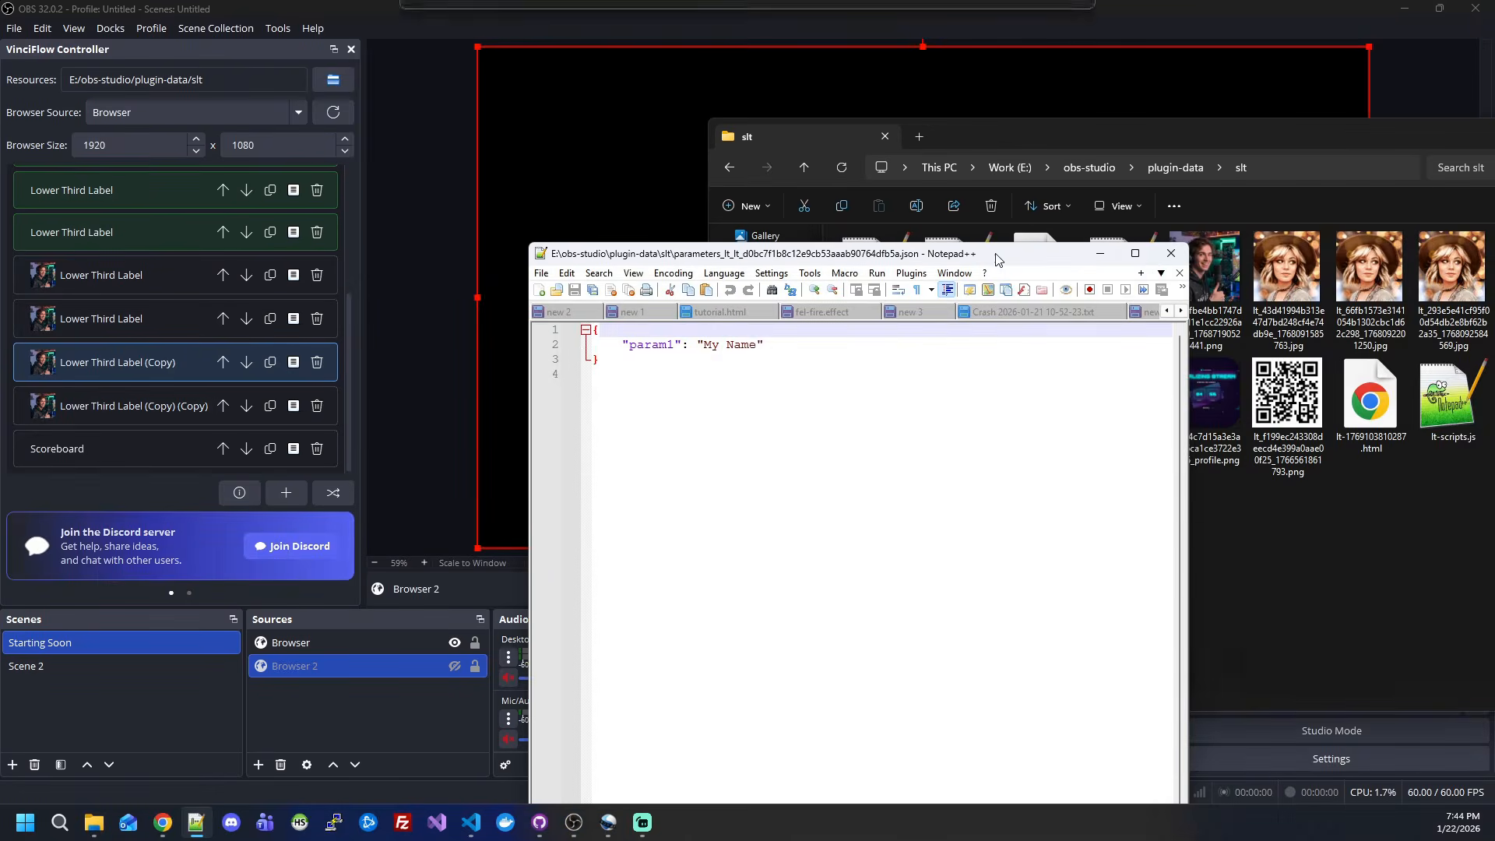
left_click(1494, 136)
left_click_drag(832, 259, 1175, 147)
left_click_drag(871, 372, 1058, 373)
- Change the param1 value in the parameters file to "Something Else", save the file and put the Notepad++ window away
left_click_drag(1233, 248, 1280, 247)
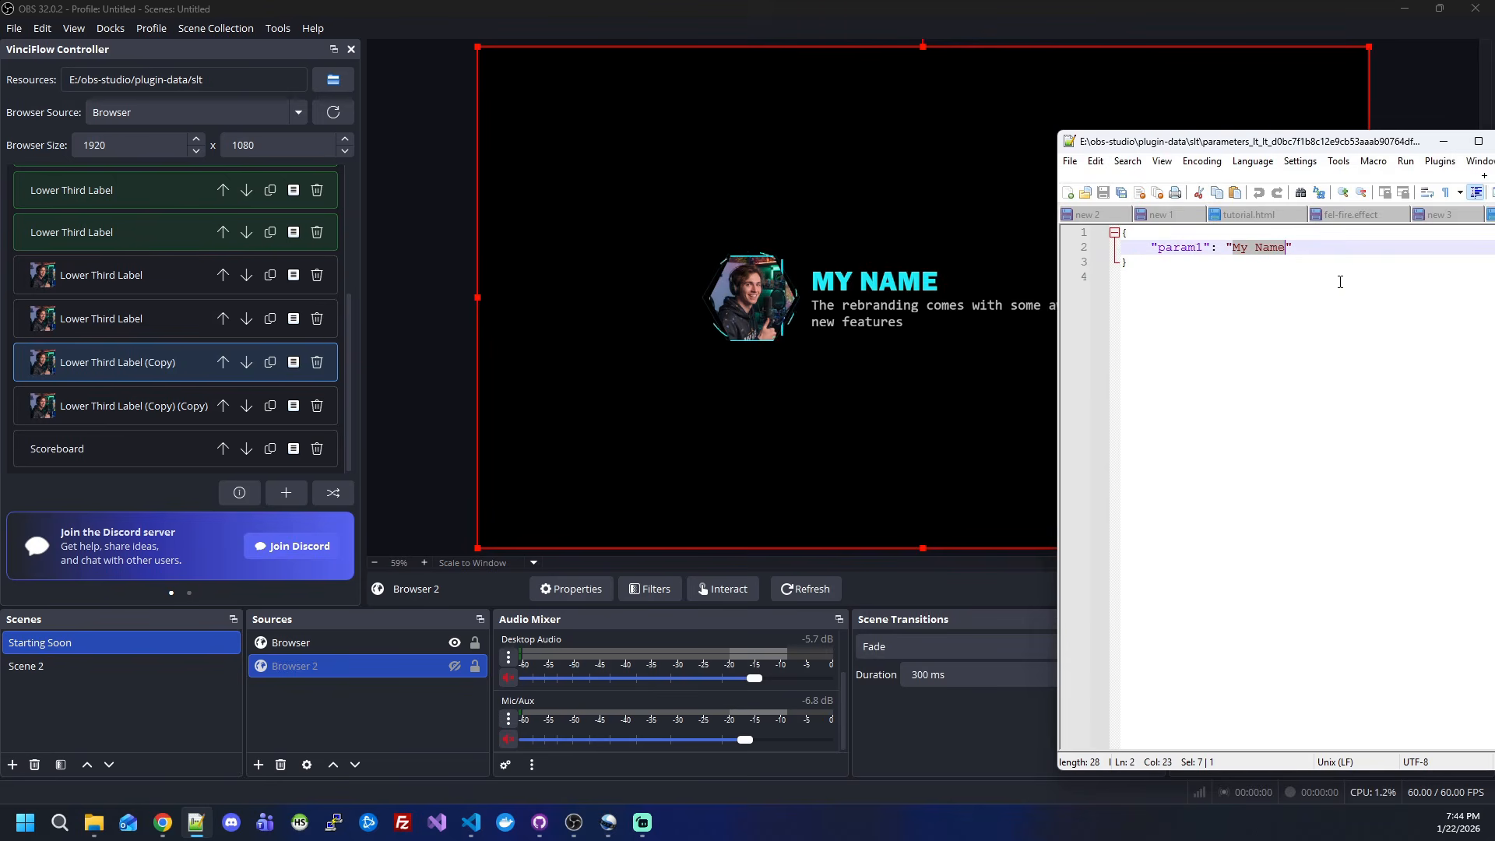
type("Something ")
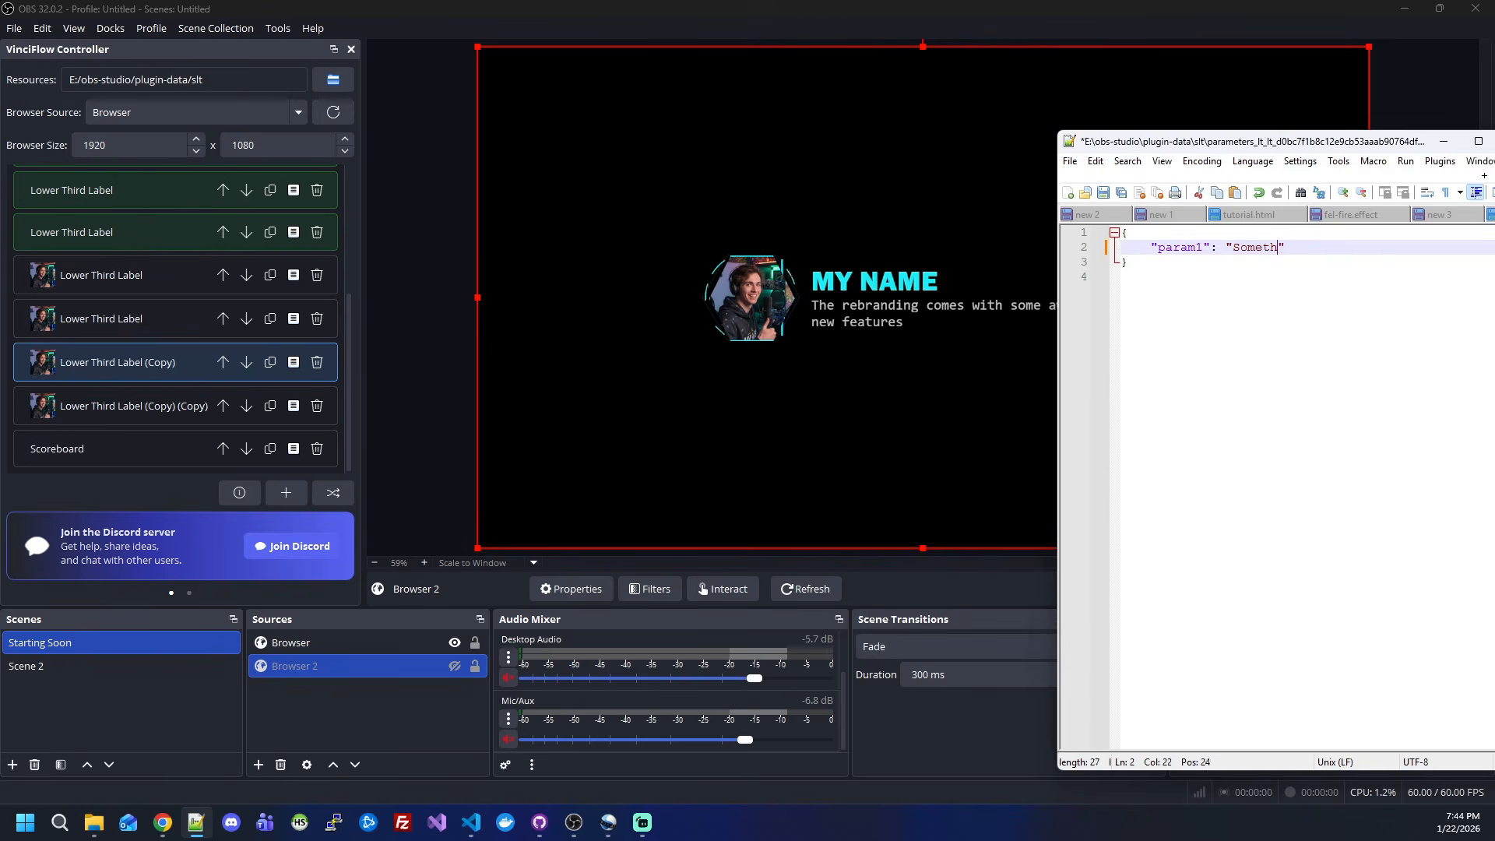
type("Else")
key("BackSpace")
key("ctrl+s")
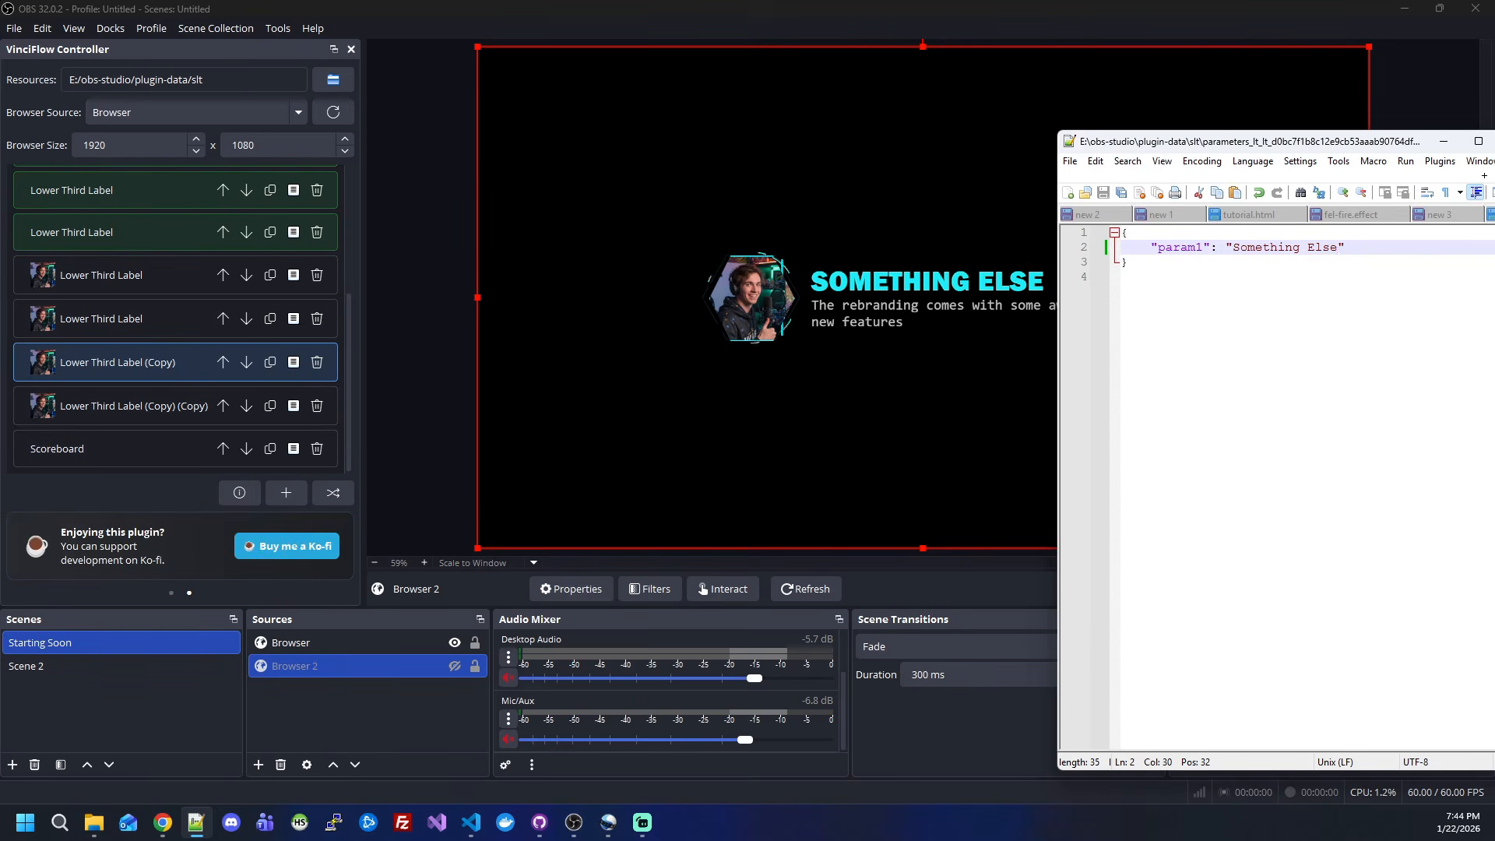
left_click_drag(1174, 148, 938, 154)
left_click(1278, 147)
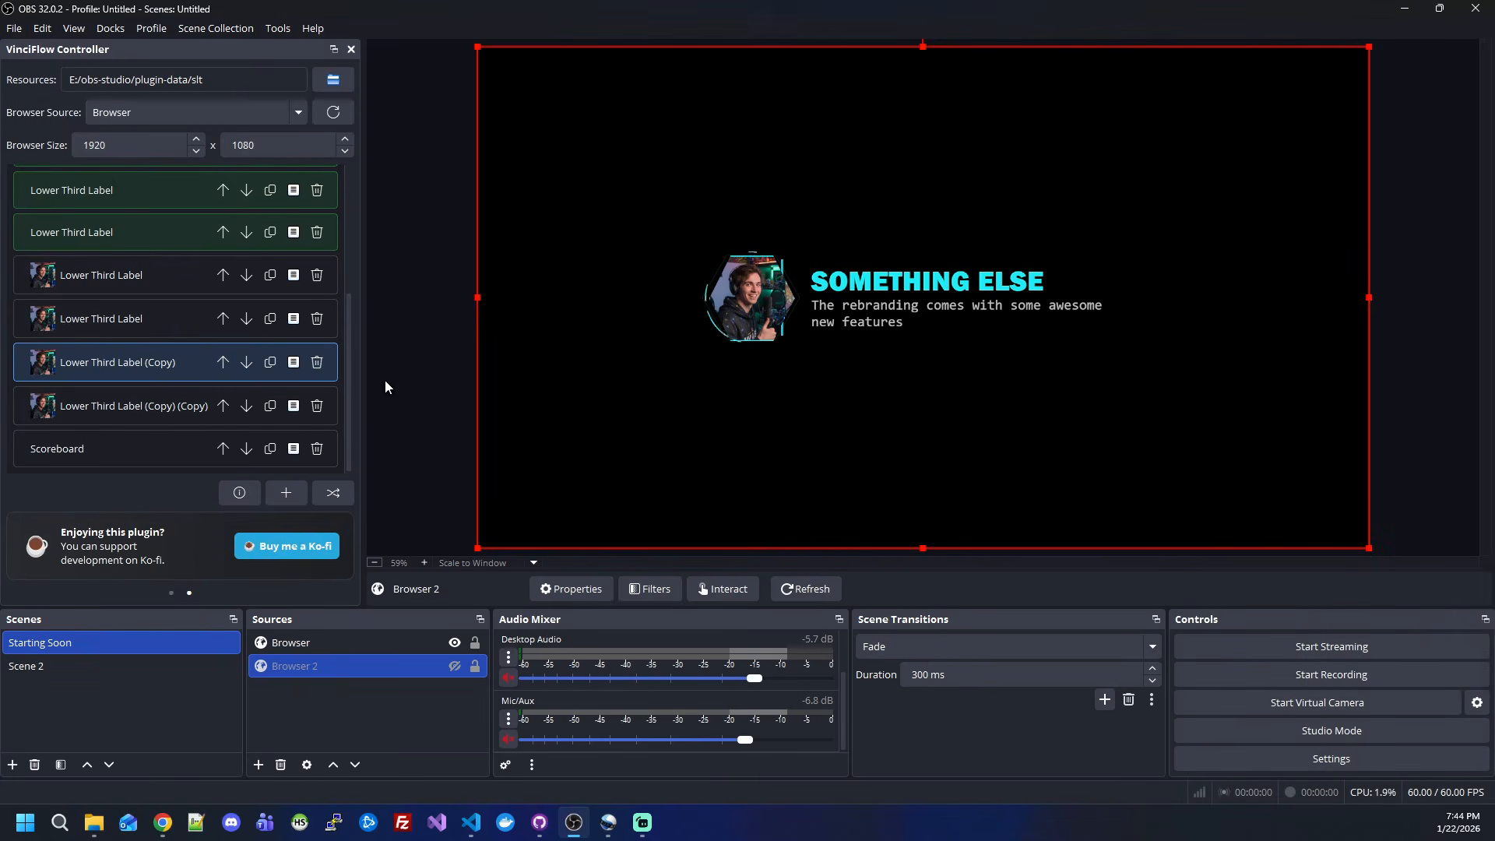
- Open Lower Third Label (Copy) for editing and review its HTML and API templates
left_click(294, 363)
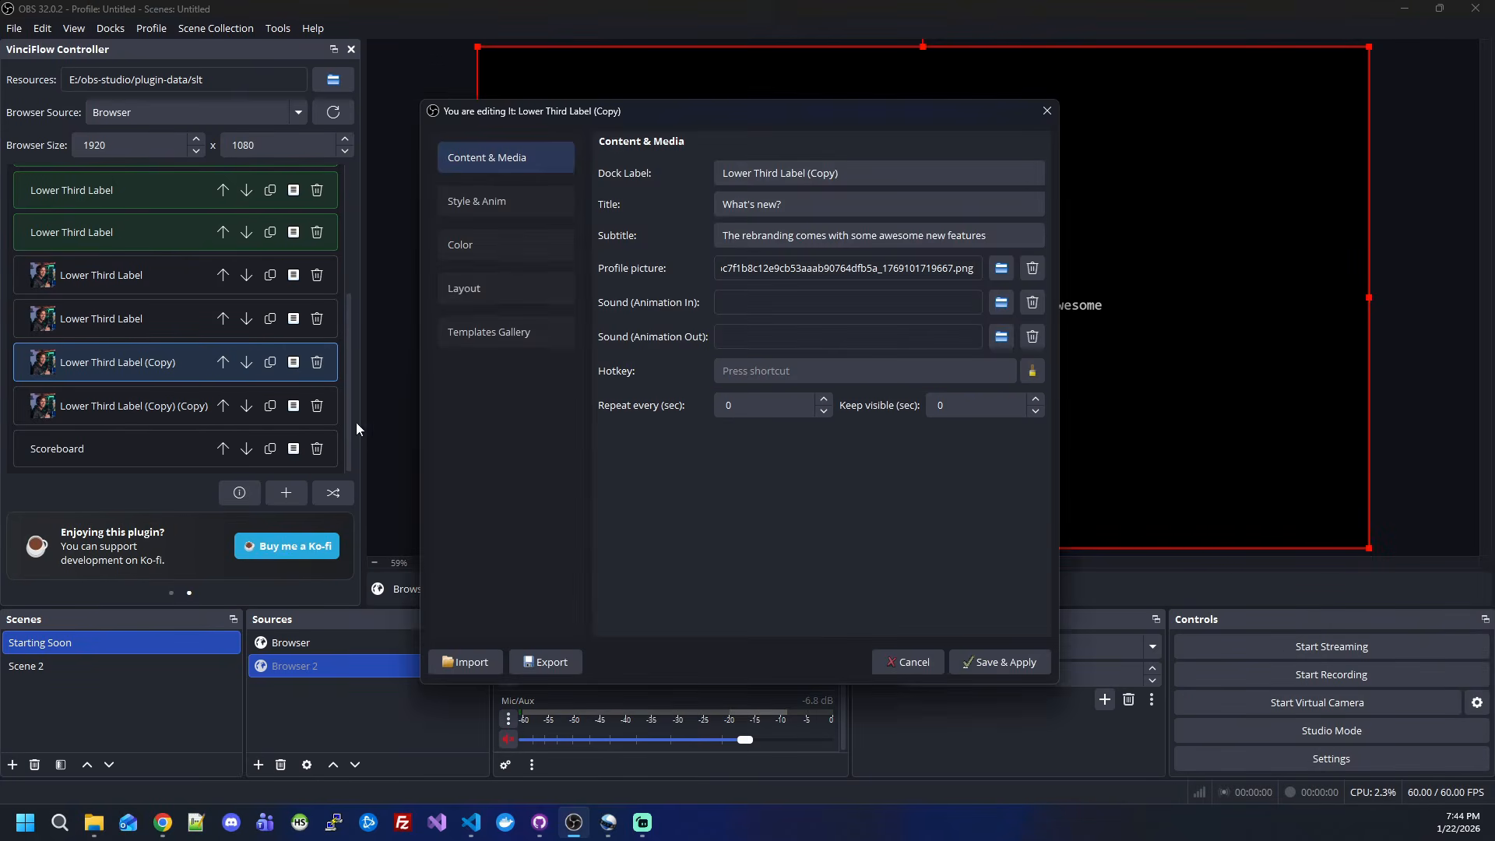
left_click(476, 288)
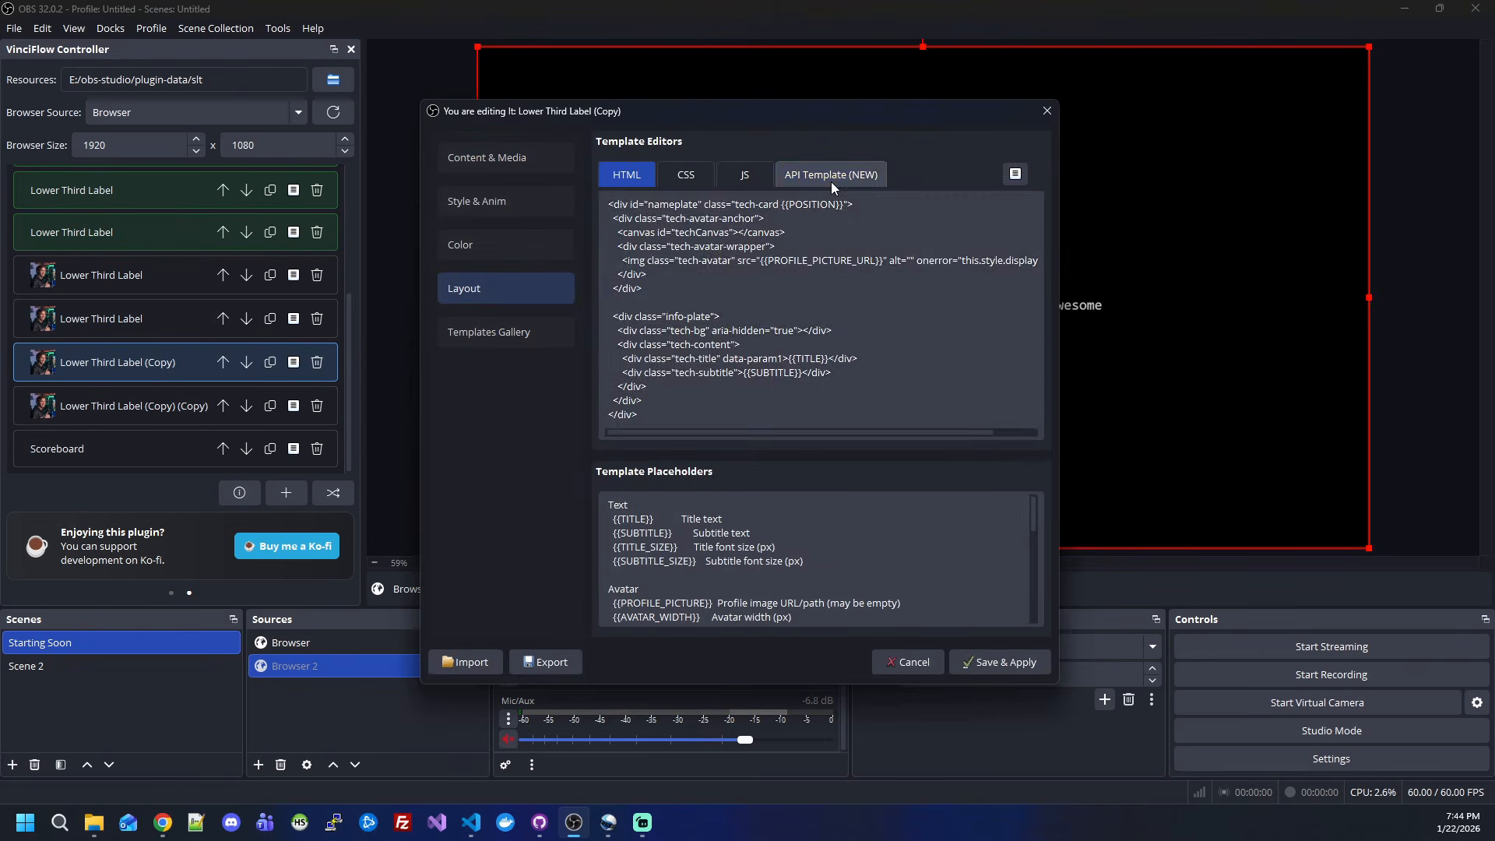
left_click(831, 181)
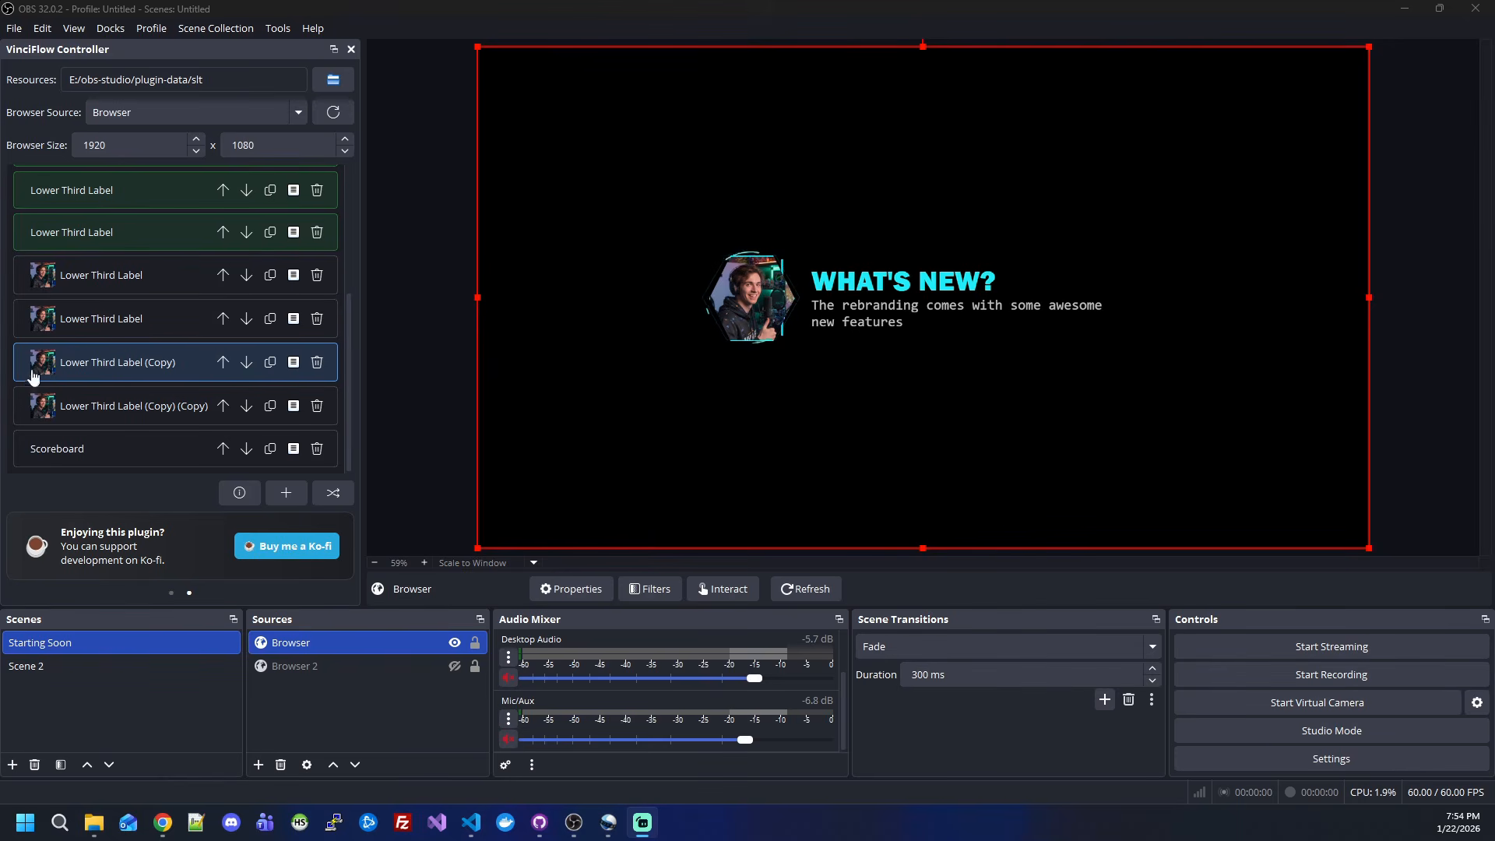
- Show the Scoreboard lower third in the preview
left_click(43, 448)
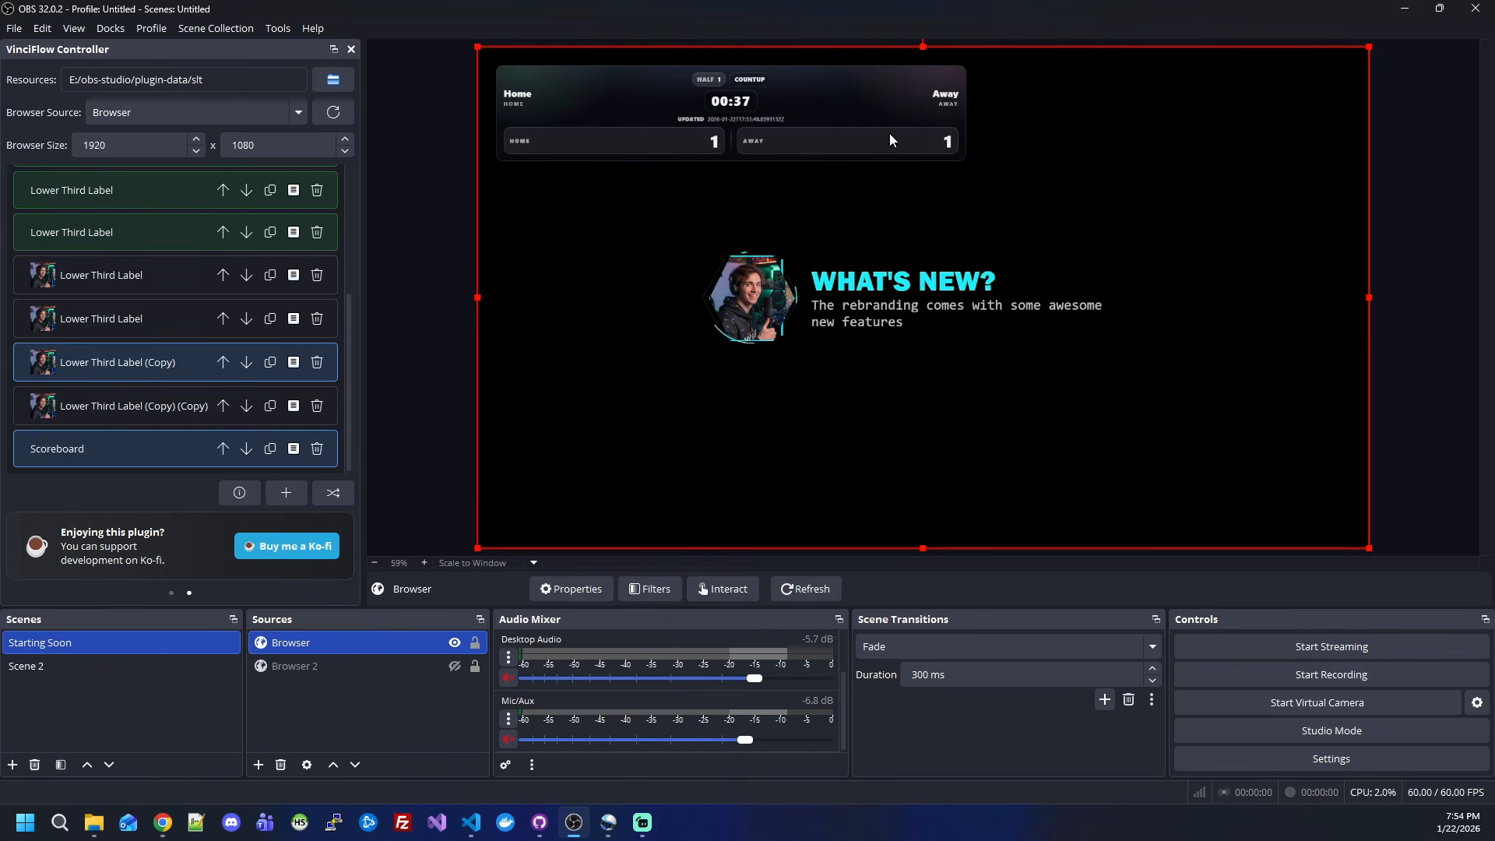
- Show Lower Third Label (Copy) (Copy) in the preview and place the Basic Scoreboard JSON Writer window over it
left_click(155, 405)
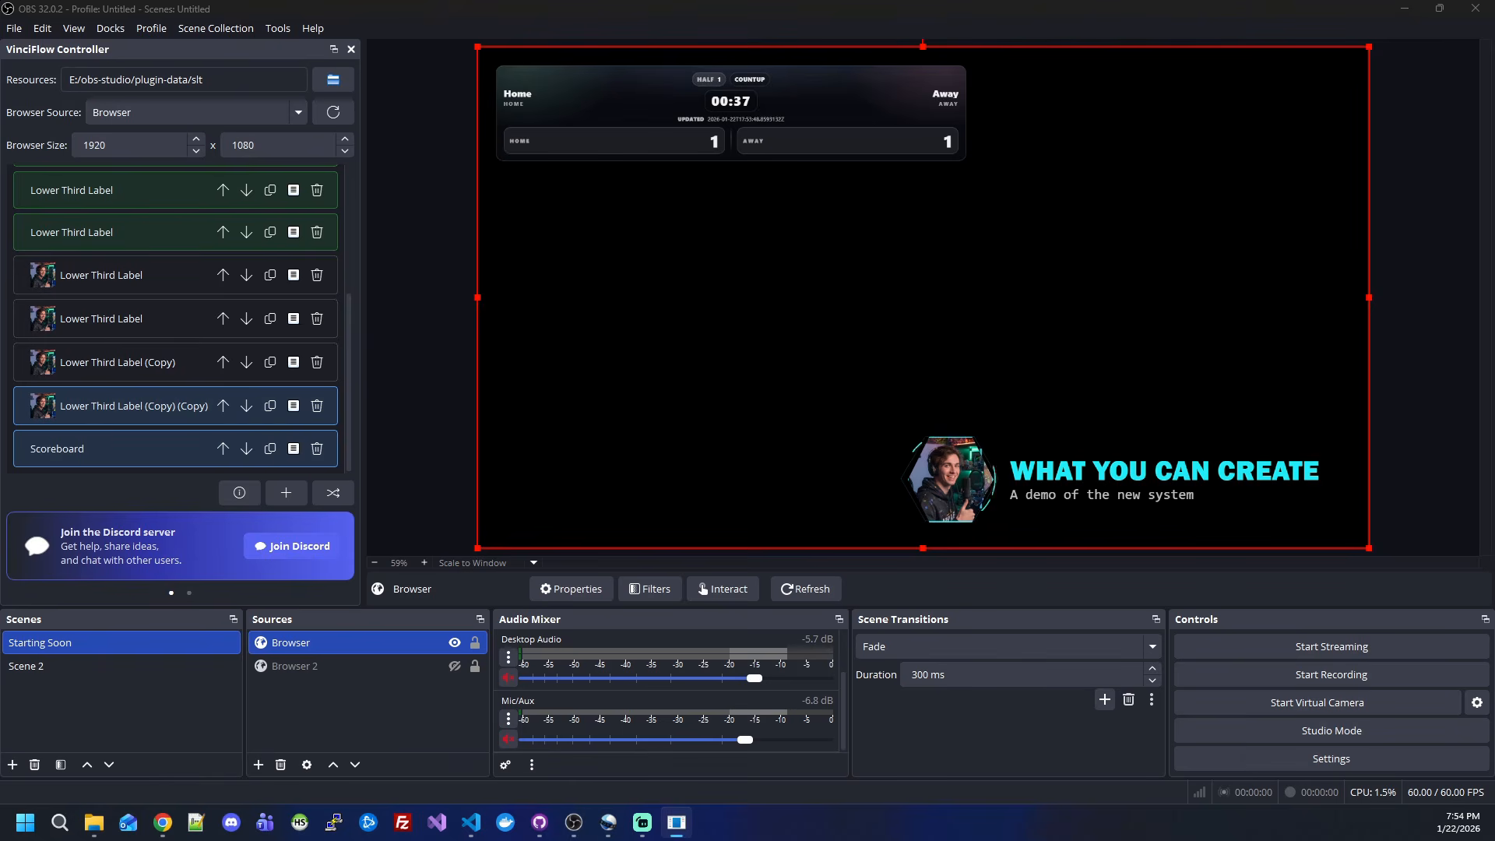
left_click_drag(1262, 385, 856, 293)
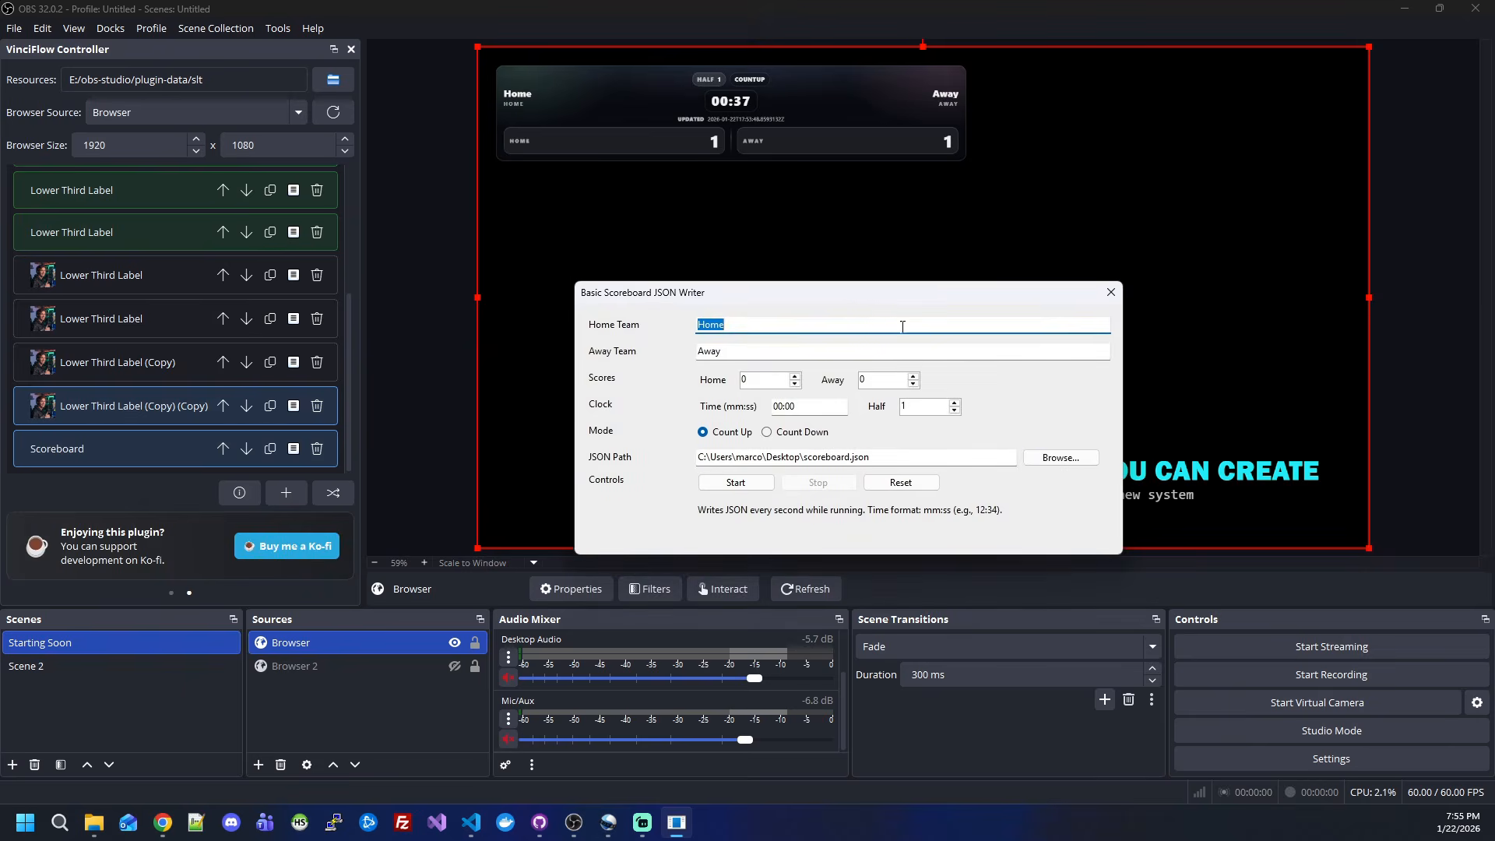
- Browse for the scoreboard writer's JSON output file in E:/obs-studio/plugin-data/slt, keeping the file dialog beside the writer
left_click(1060, 457)
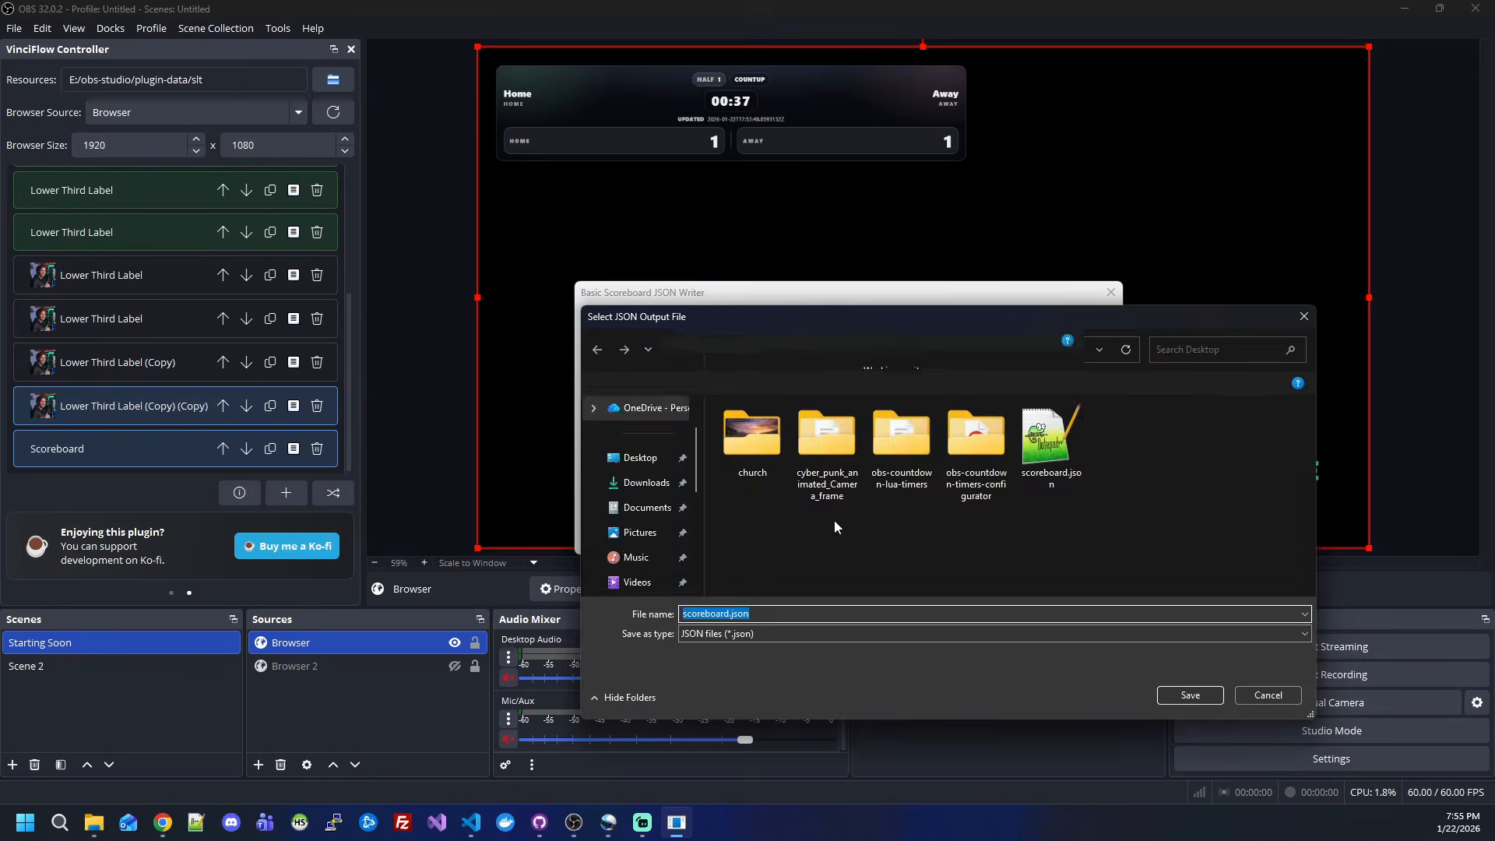
scroll(668, 566, "down", 2)
left_click(648, 532)
scroll(817, 525, "down", 5)
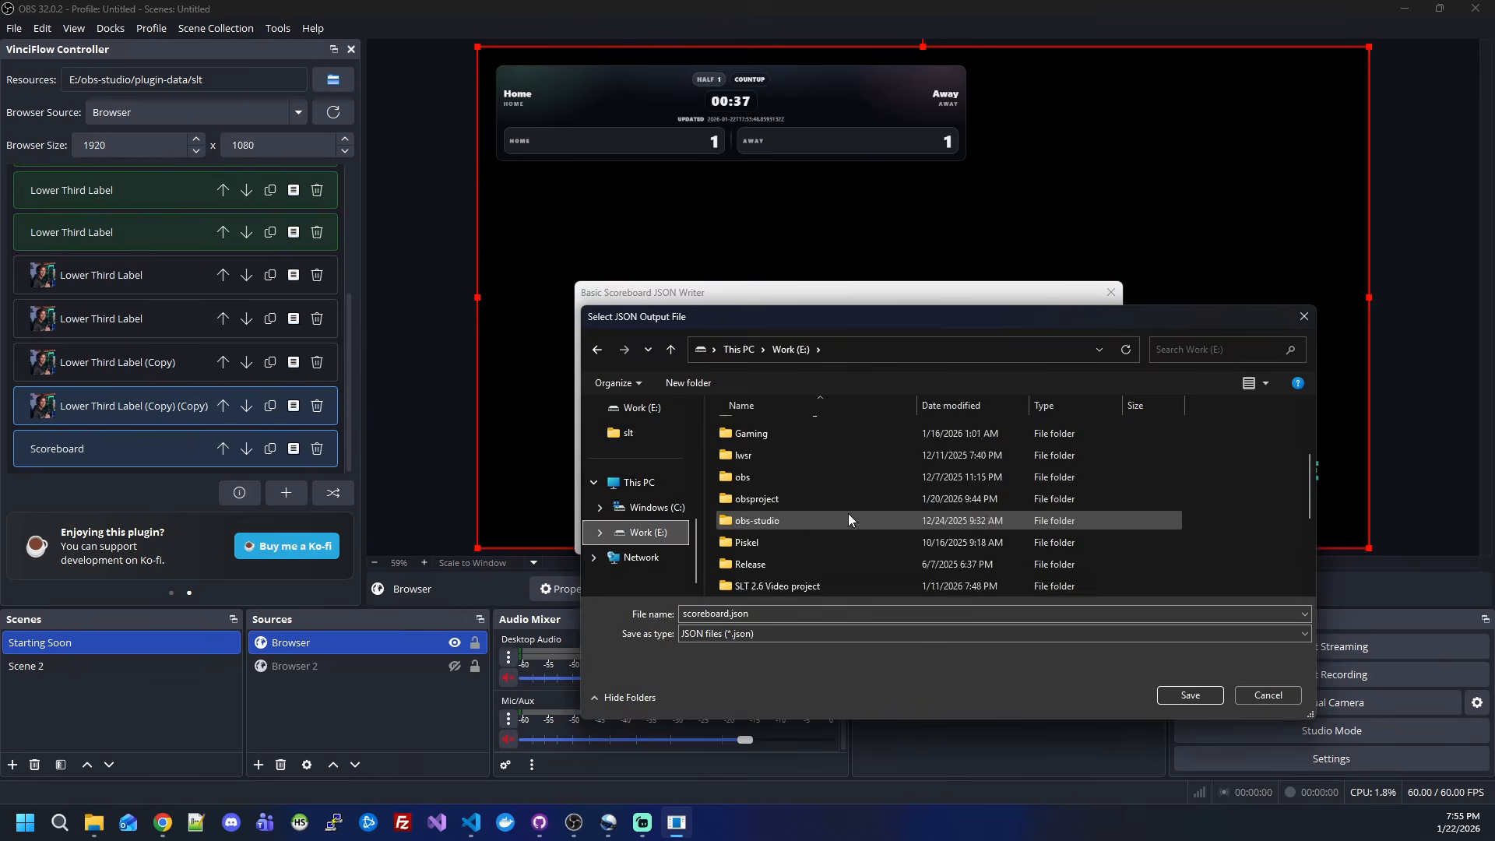
scroll(848, 512, "up", 2)
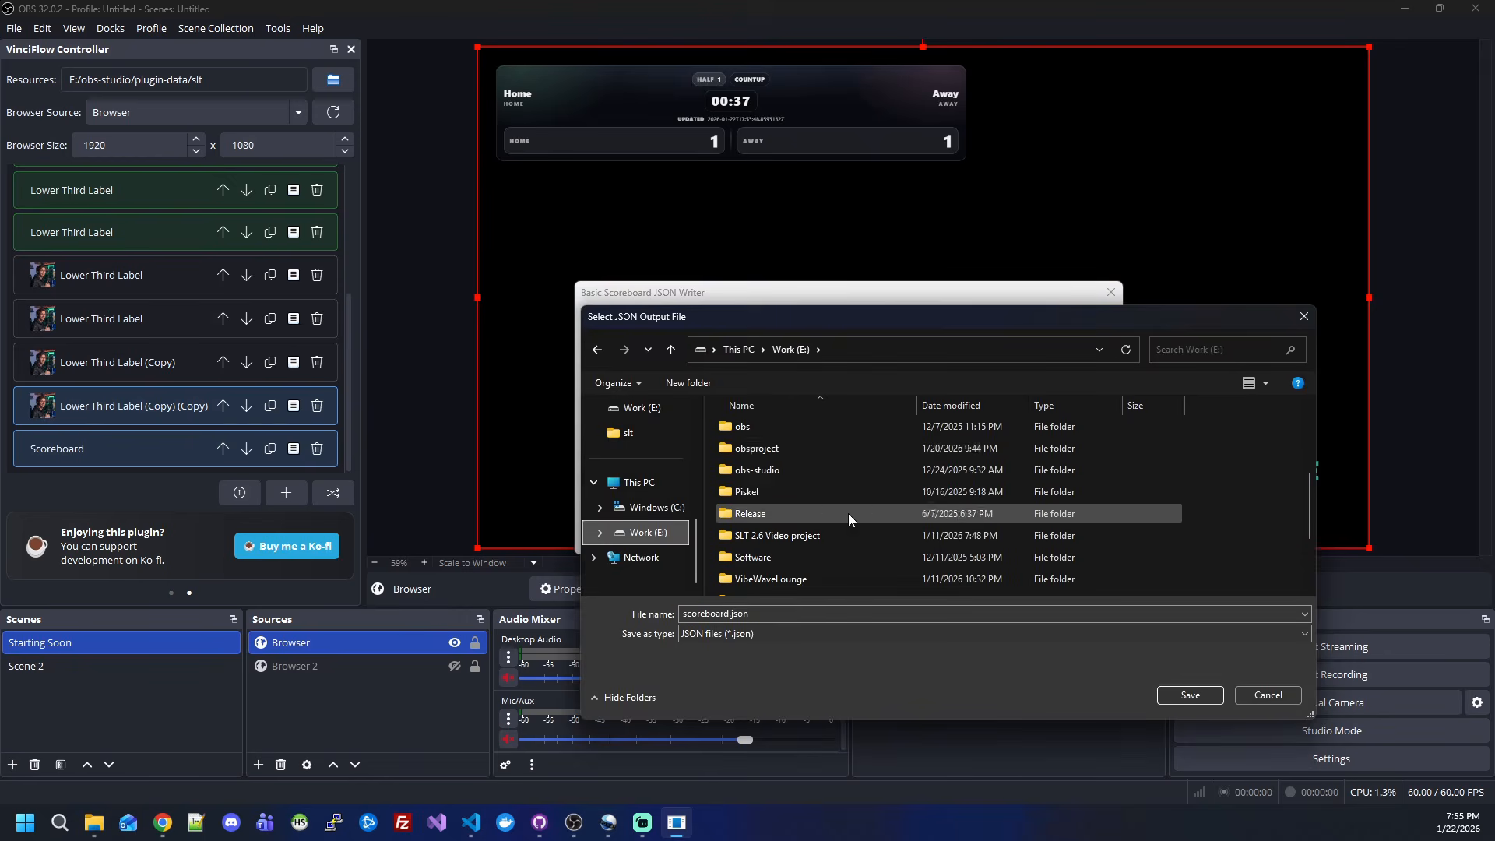
double_click(761, 472)
double_click(771, 485)
double_click(768, 447)
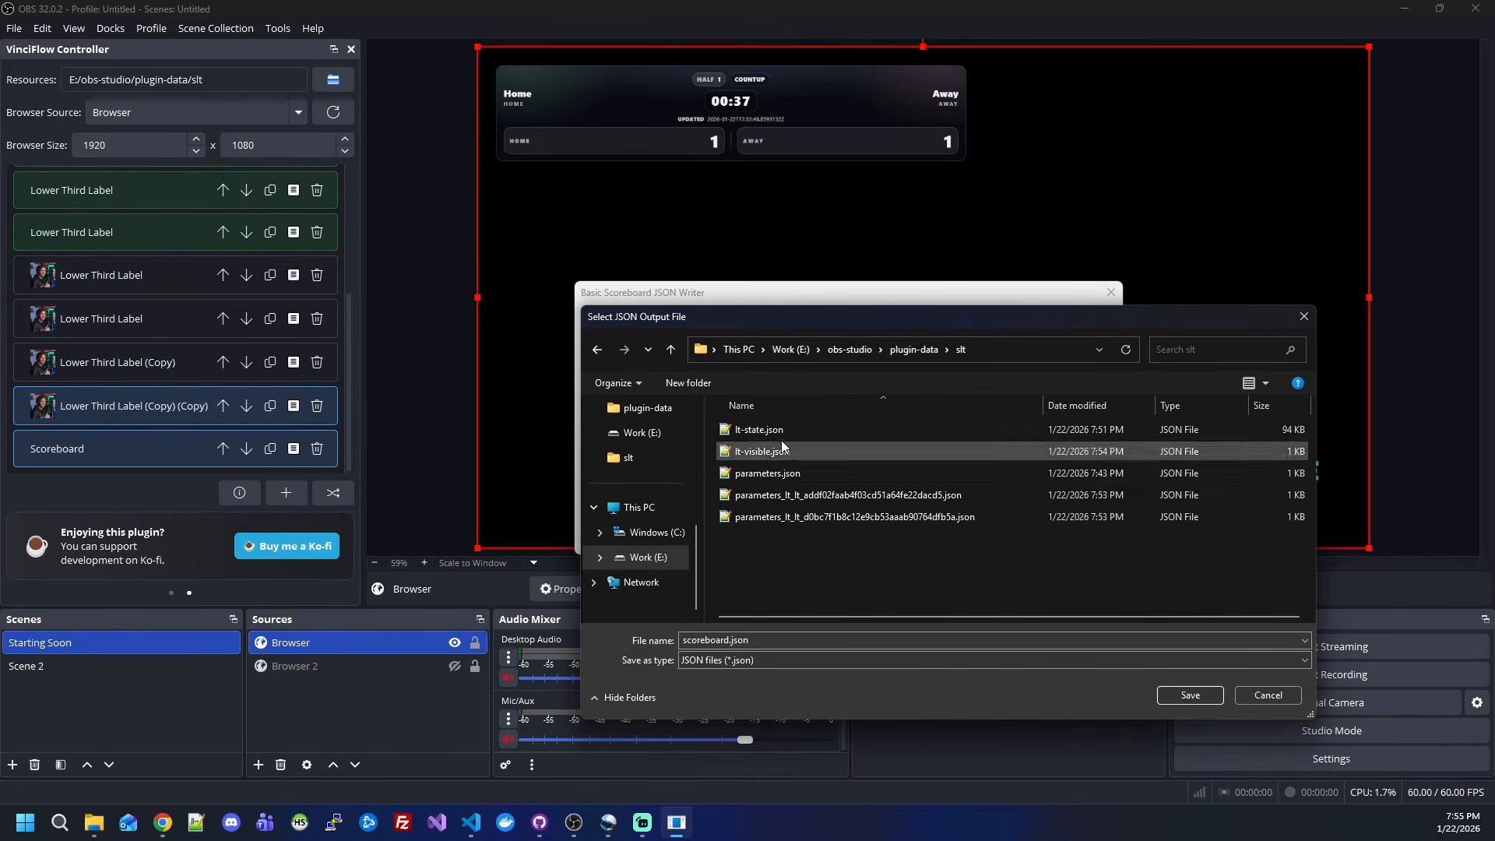
left_click_drag(875, 319, 1048, 290)
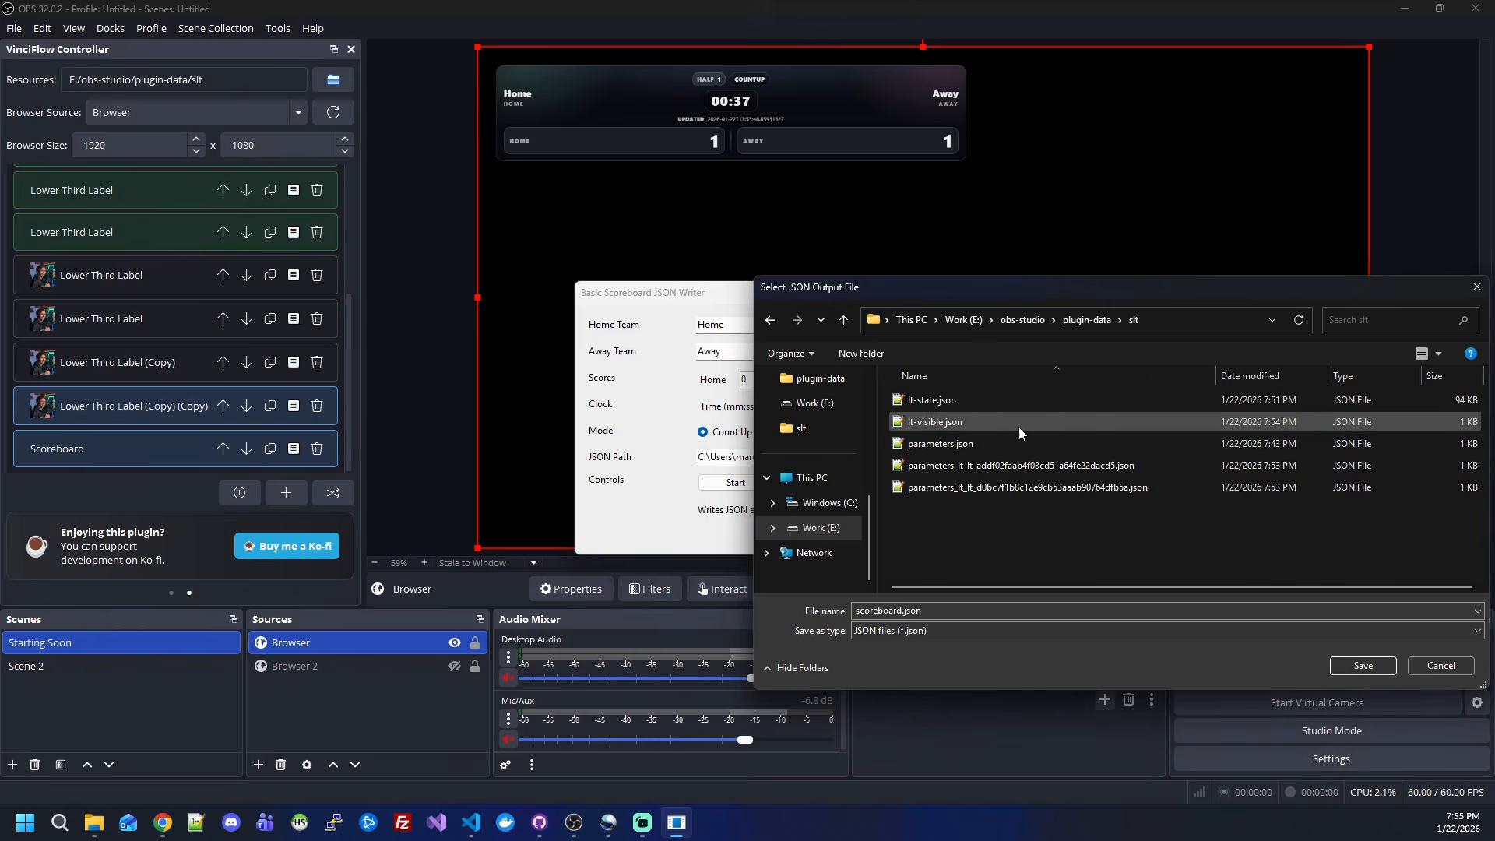
left_click(1043, 466)
left_click(973, 487)
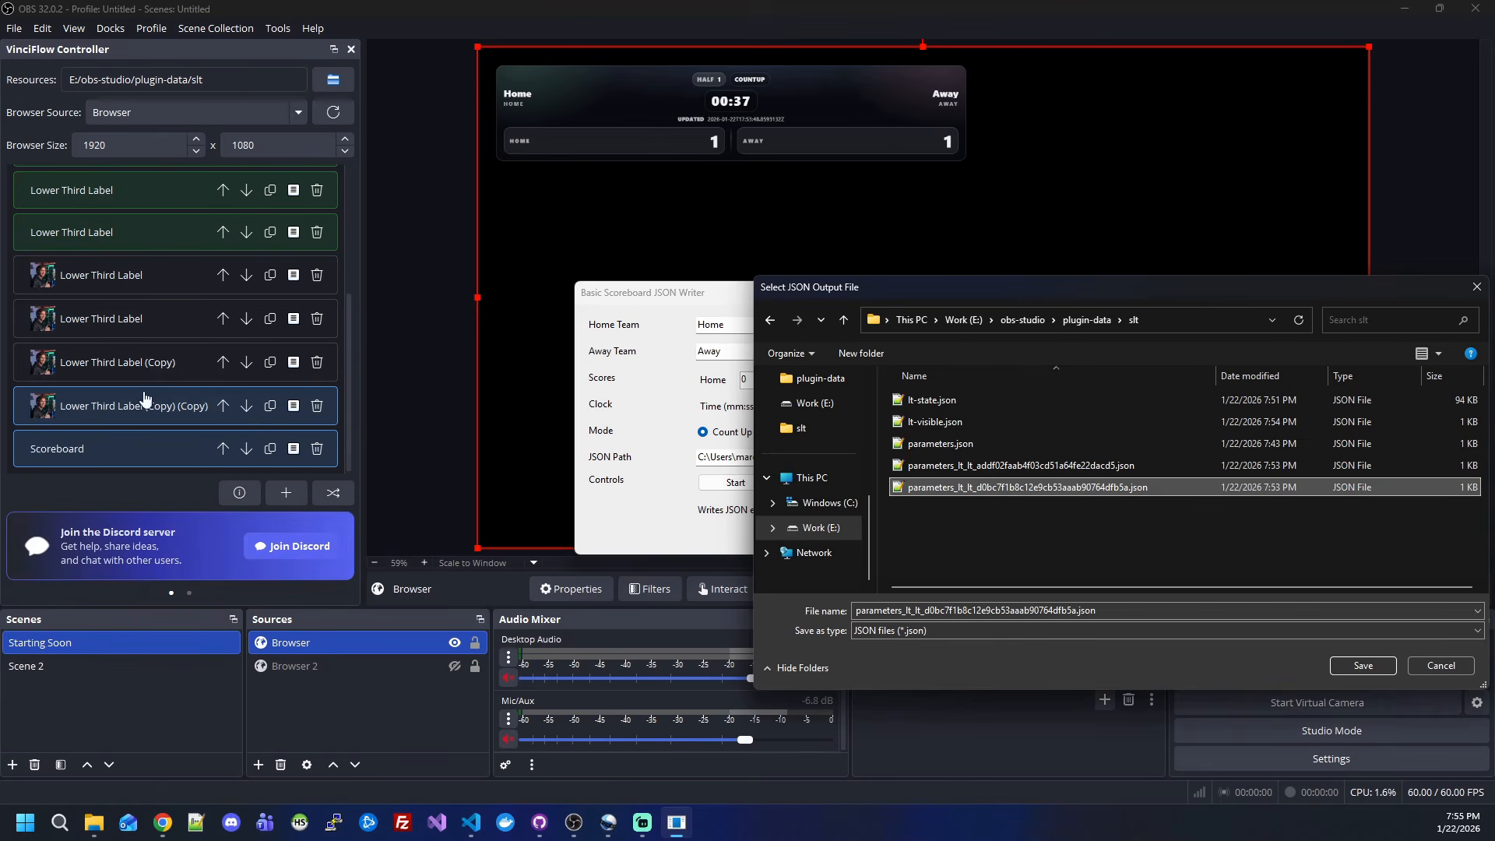
left_click(1011, 548)
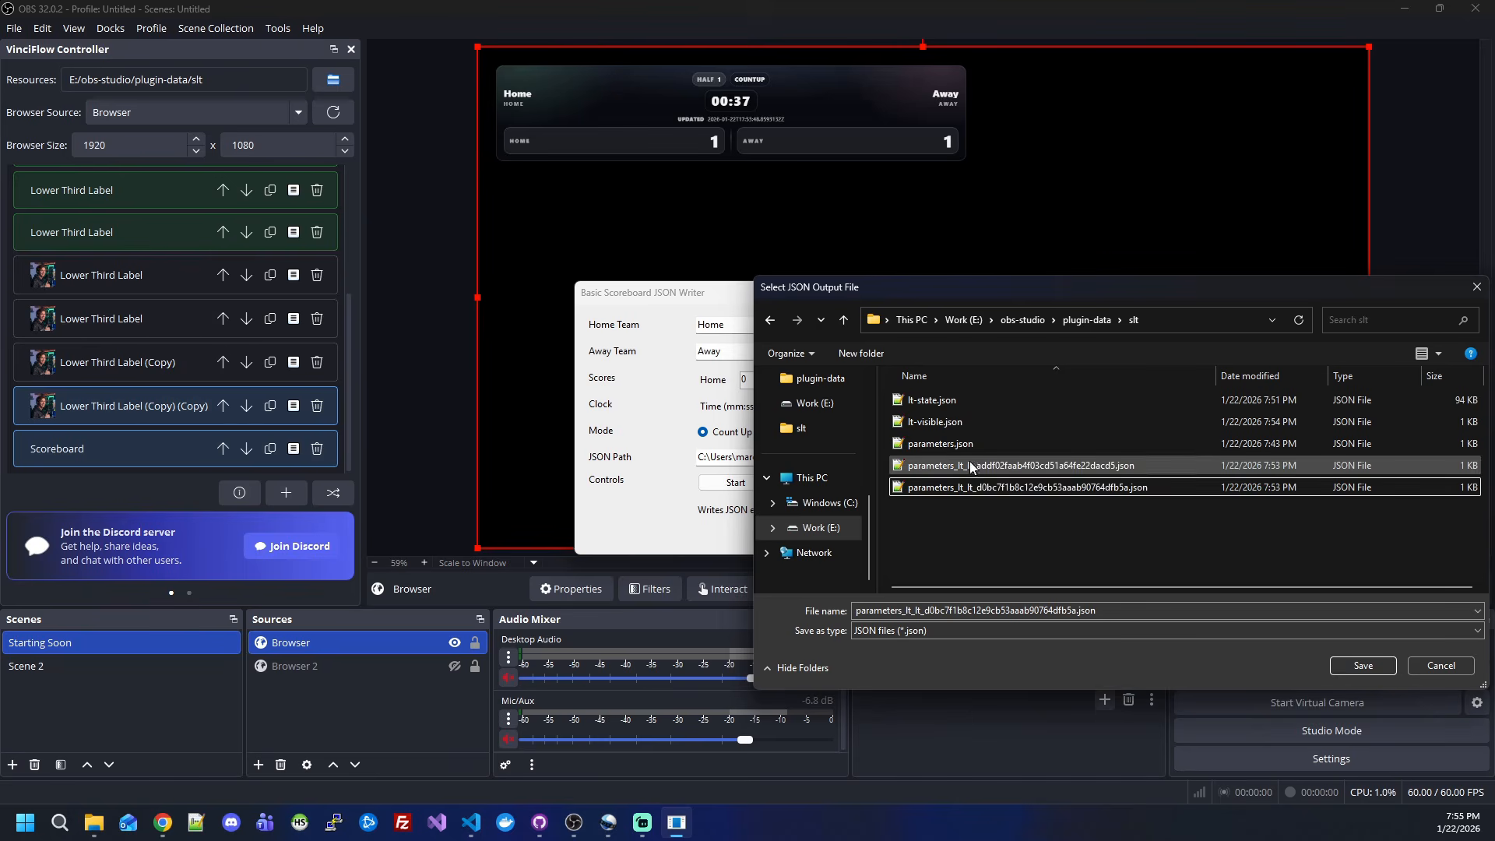
left_click_drag(1016, 294, 912, 288)
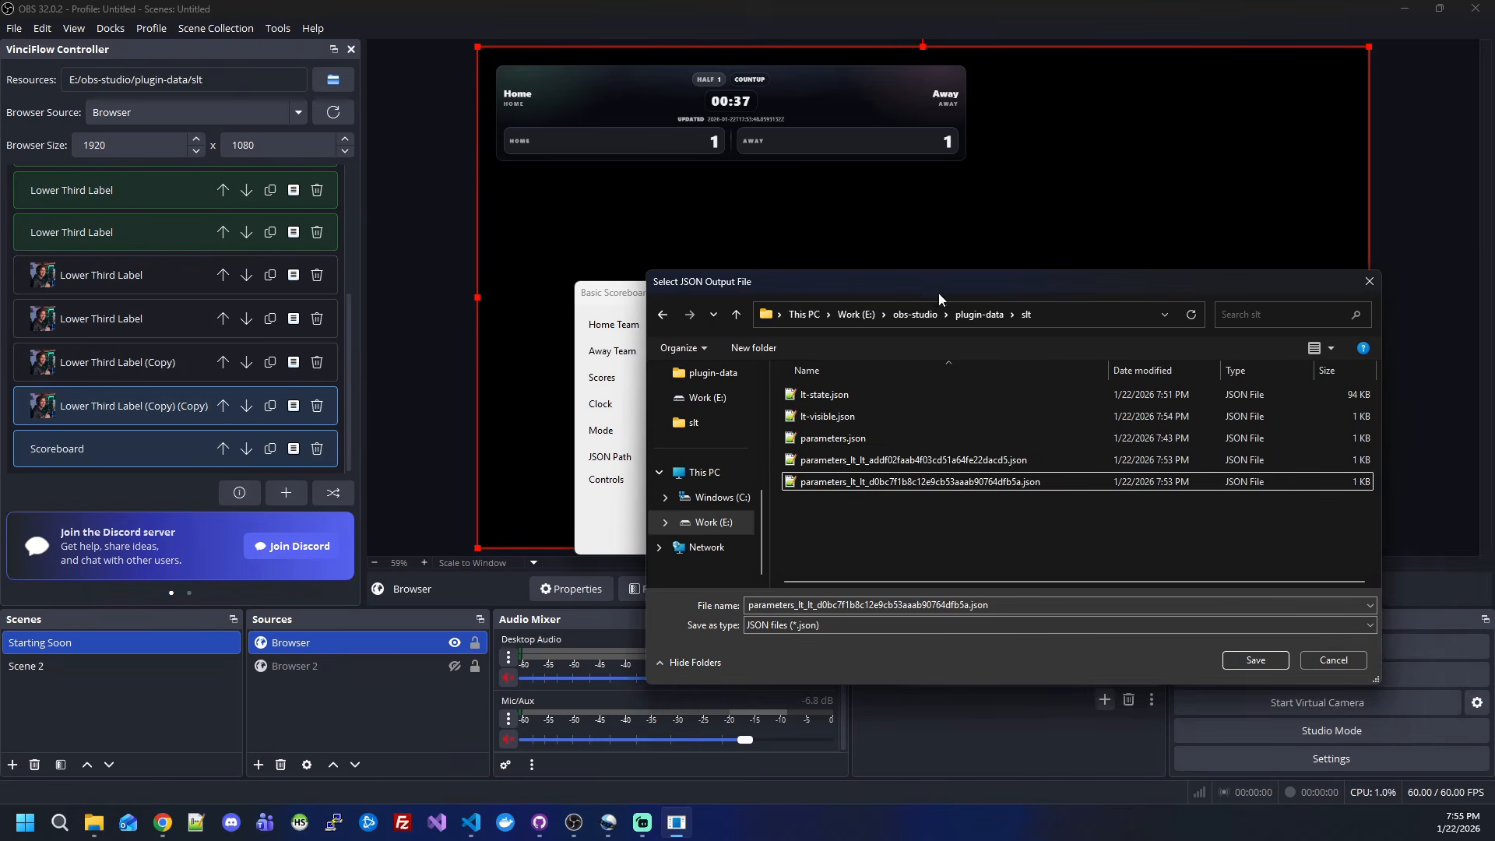
- Look up the parameters file name in the Scoreboard's API template path, then close its editor without saving
left_click(293, 450)
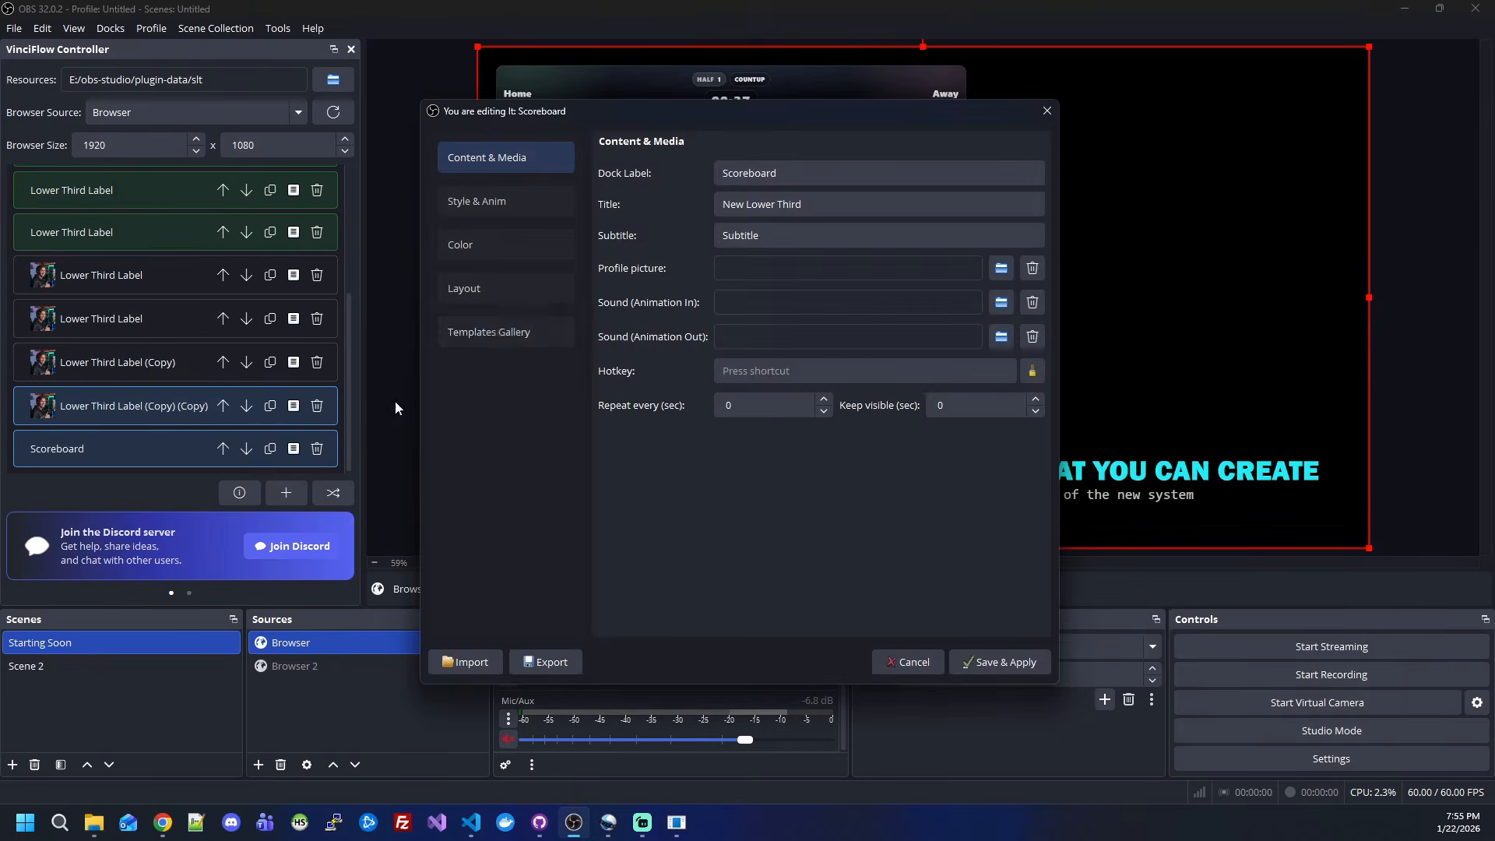
left_click(518, 288)
left_click(856, 179)
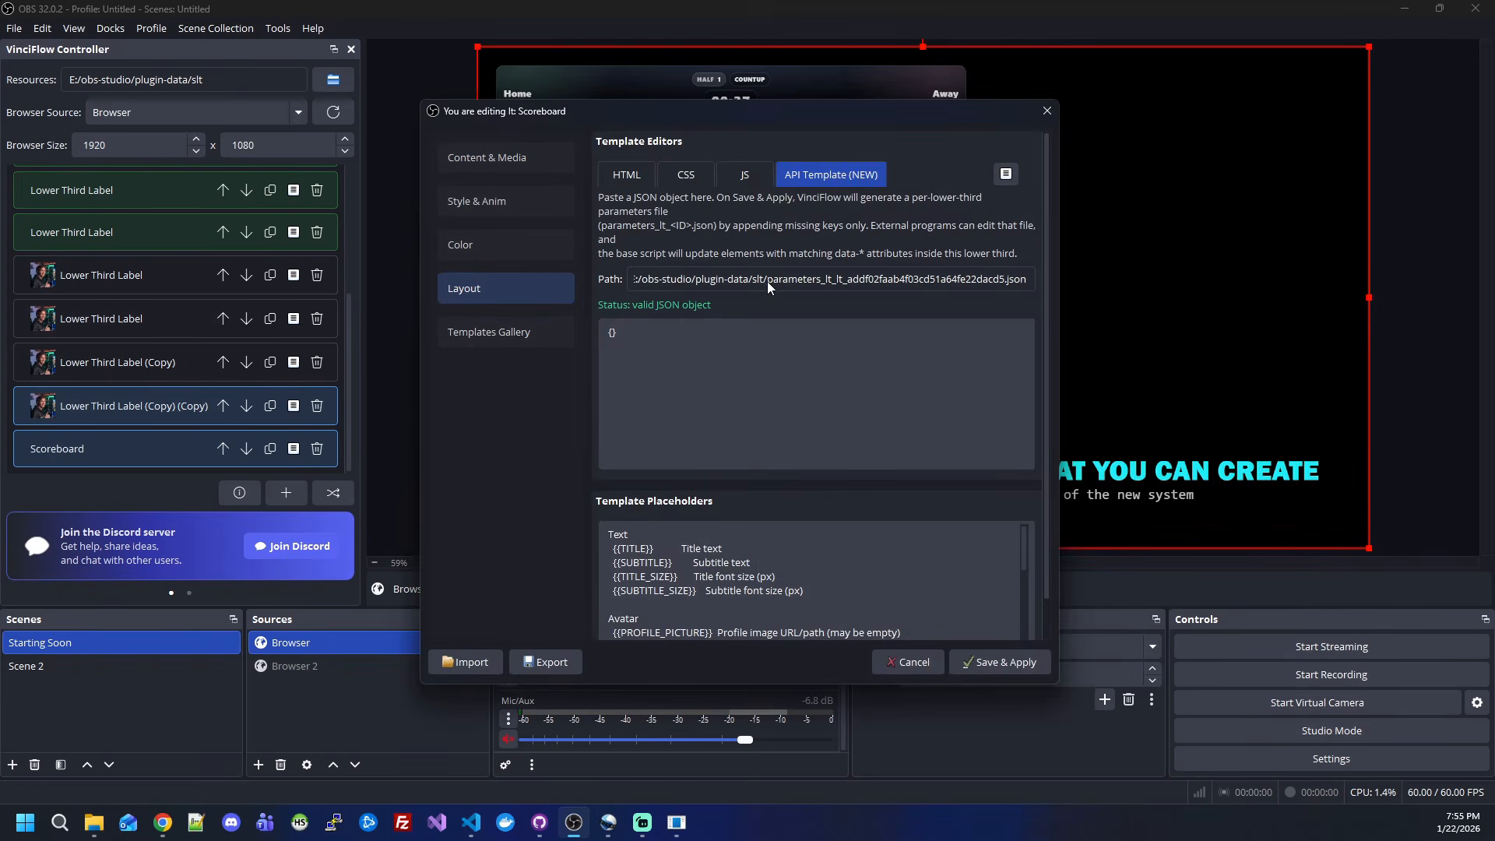
left_click_drag(767, 282, 972, 282)
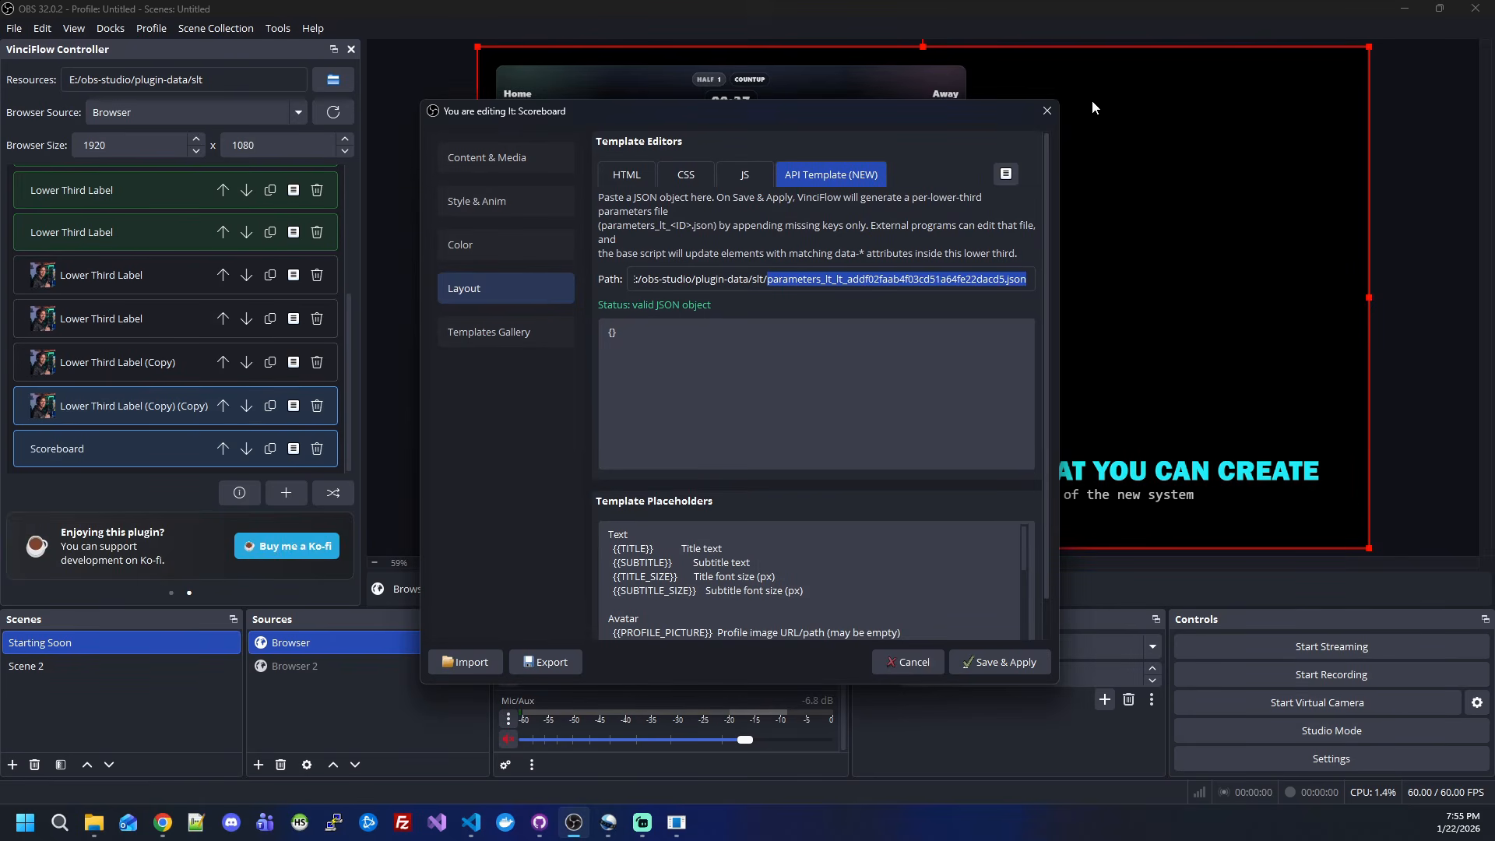
left_click(1047, 110)
- Set the writer's JSON output to parameters_lt_lt_addf02faab4f03cd51a64fe22dacd5.json and accept replacing the file
left_click(682, 825)
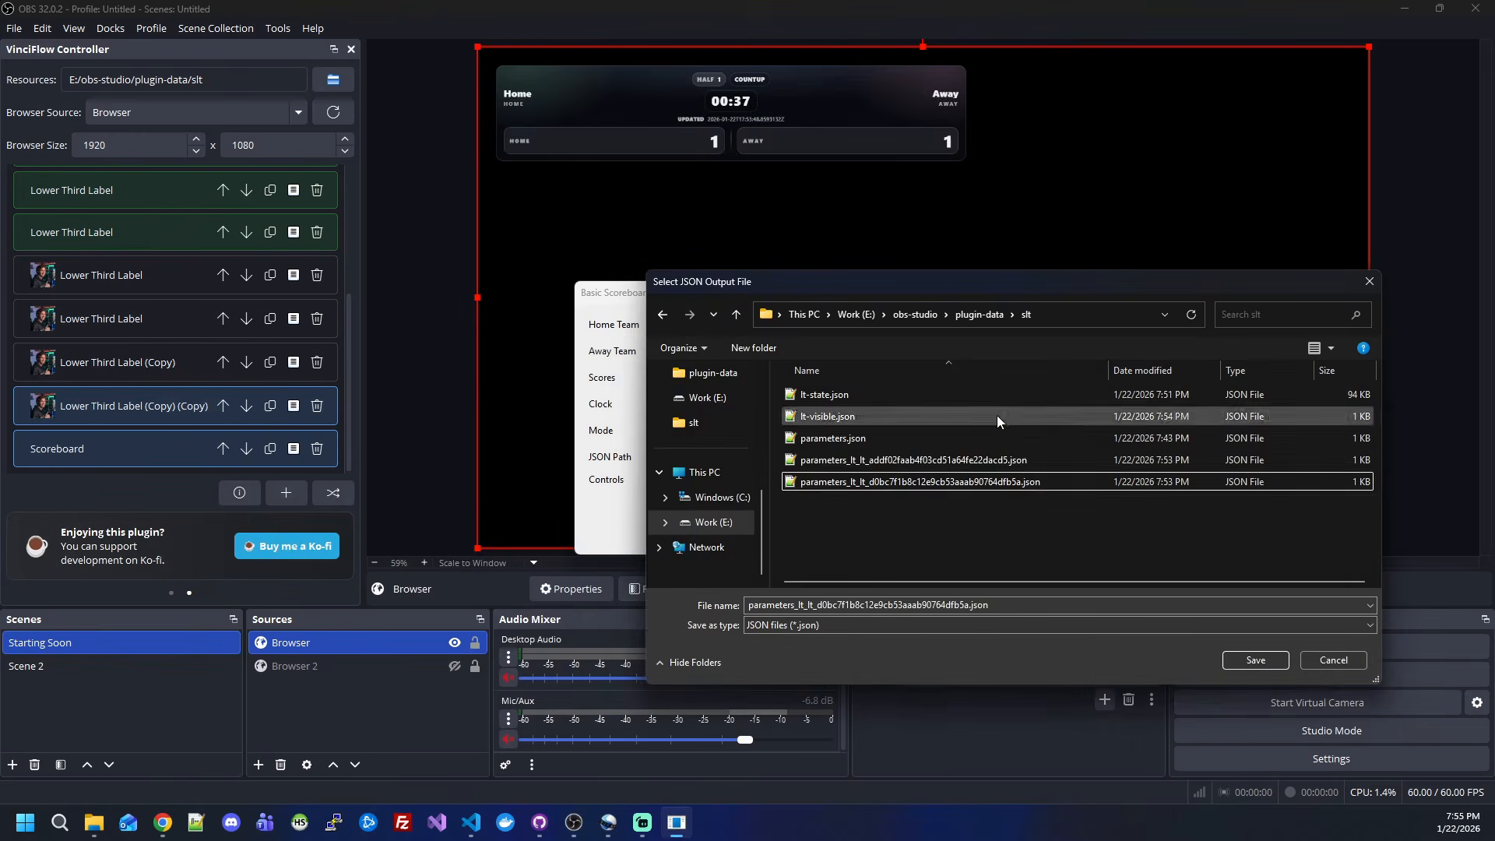
left_click(1012, 459)
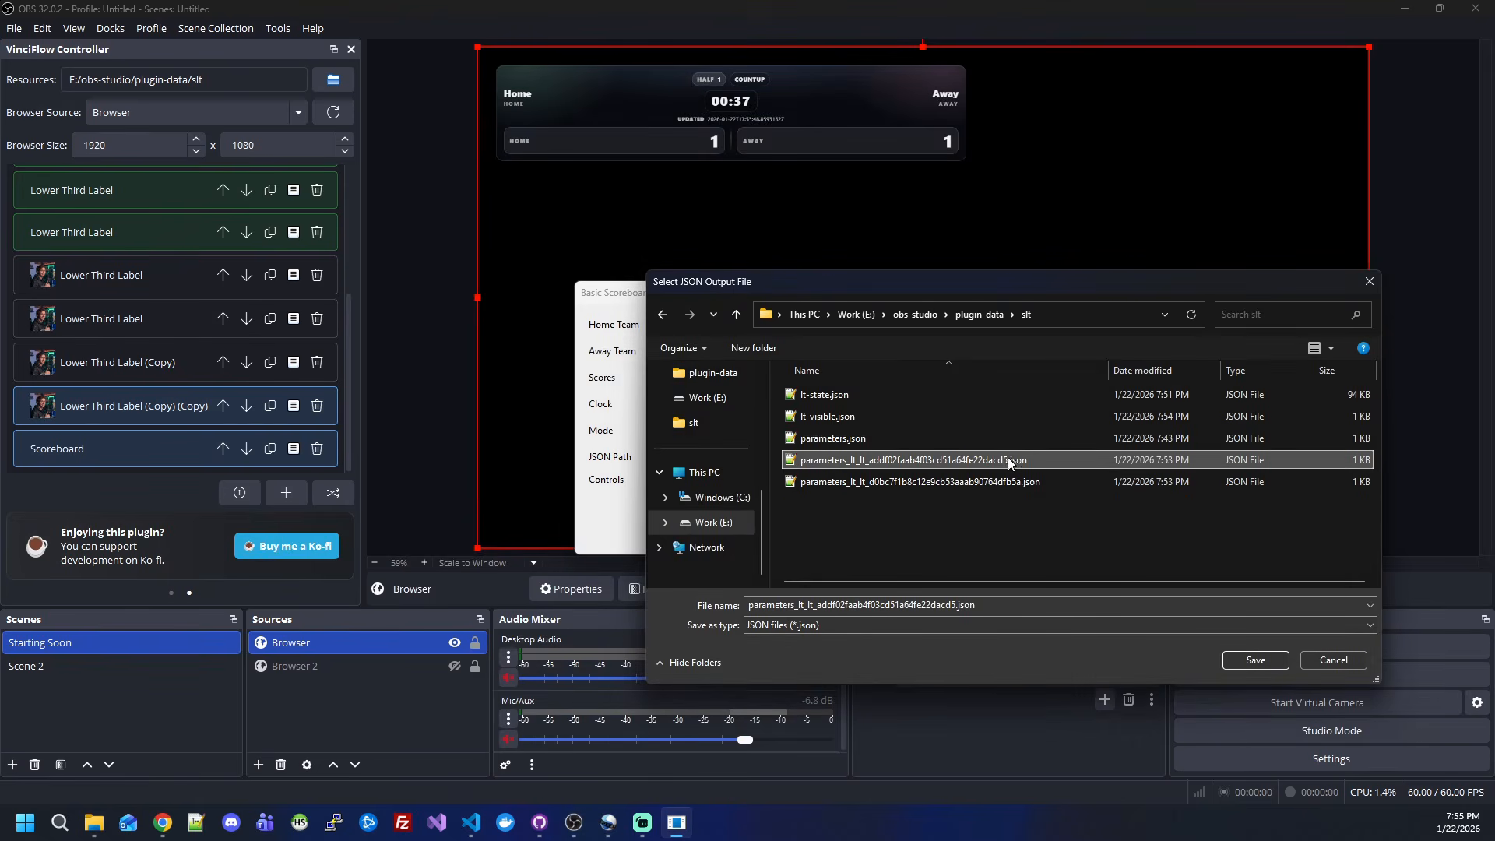
double_click(1008, 458)
left_click(822, 409)
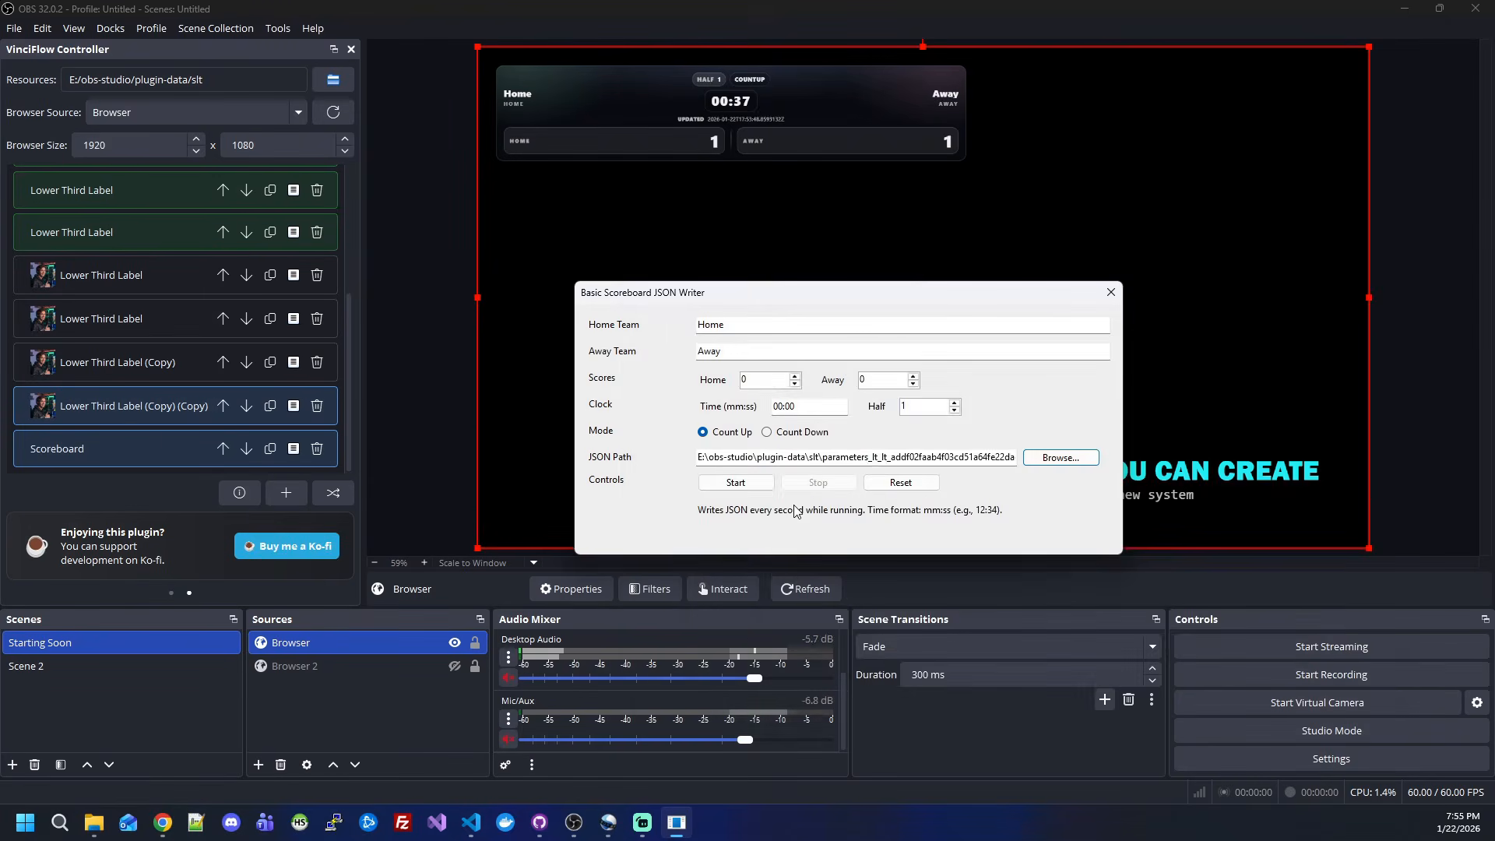
- Start the writer's clock with the scoreboard in view and set both scores to 1 and the half to 2
left_click_drag(841, 286, 1064, 219)
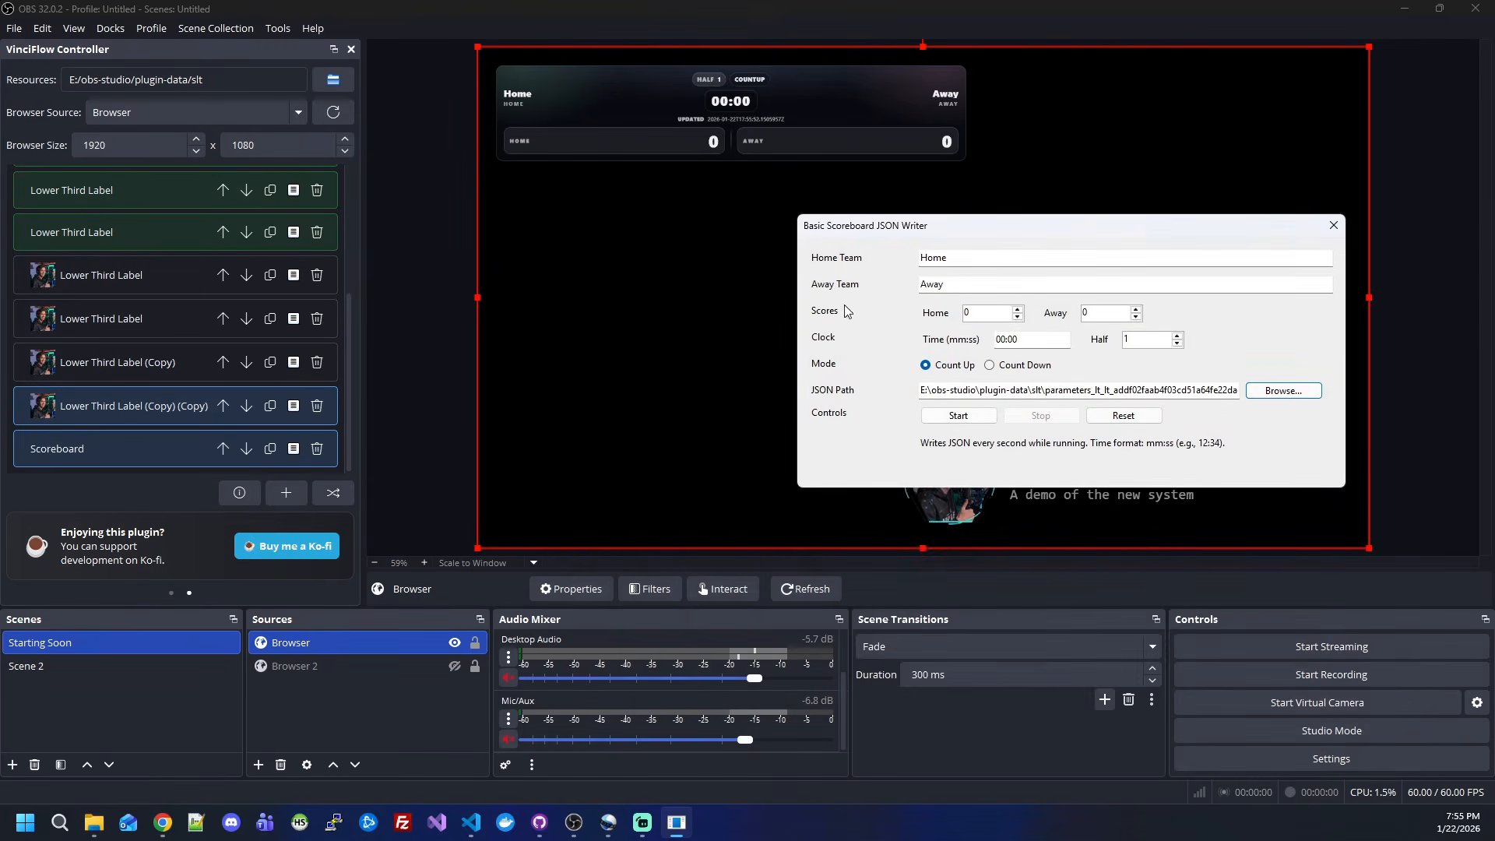
left_click(972, 419)
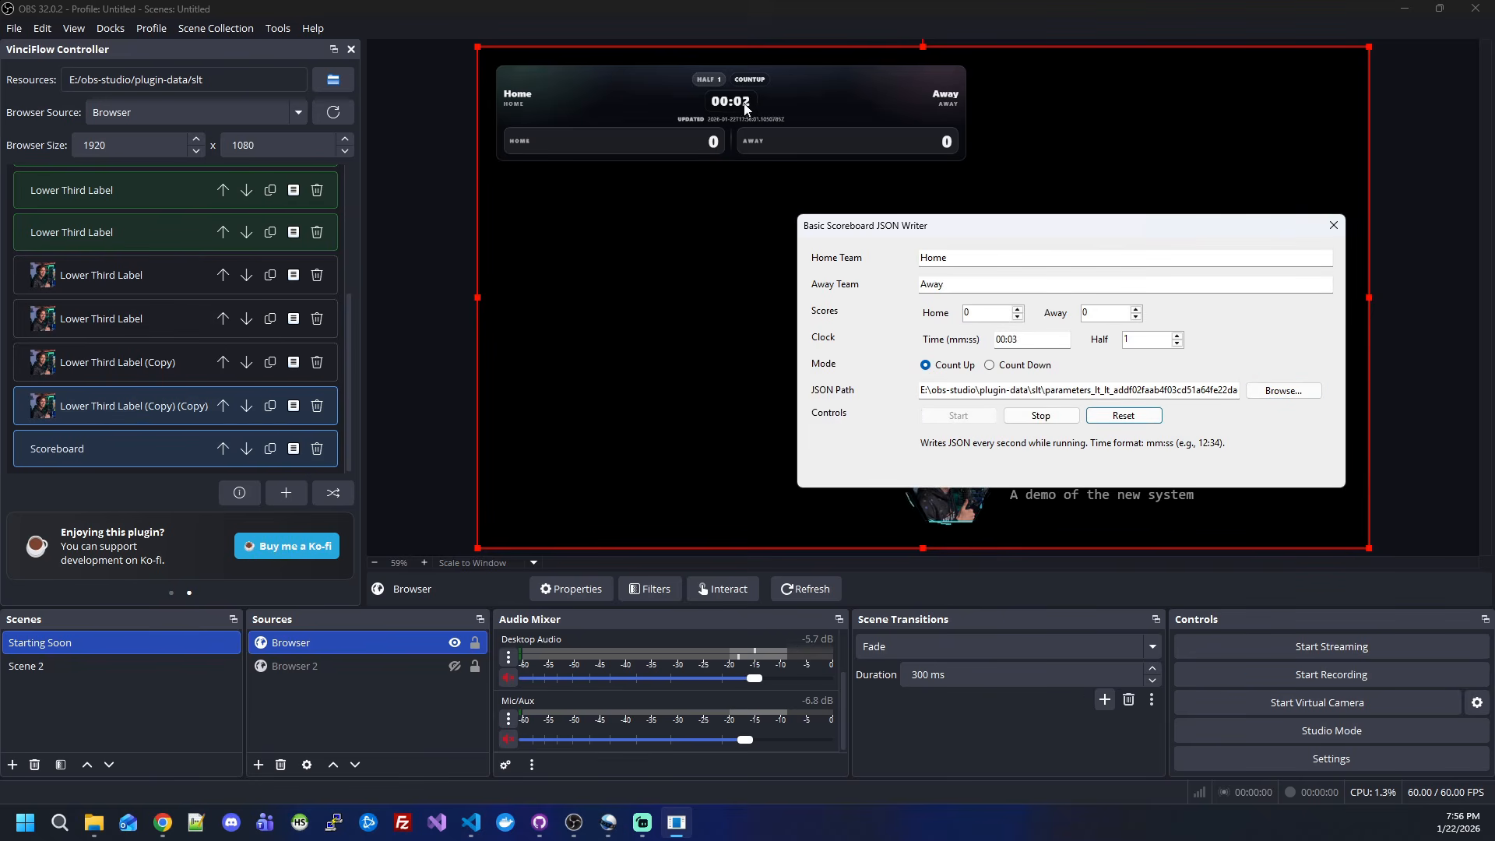
left_click(1017, 309)
left_click(1136, 309)
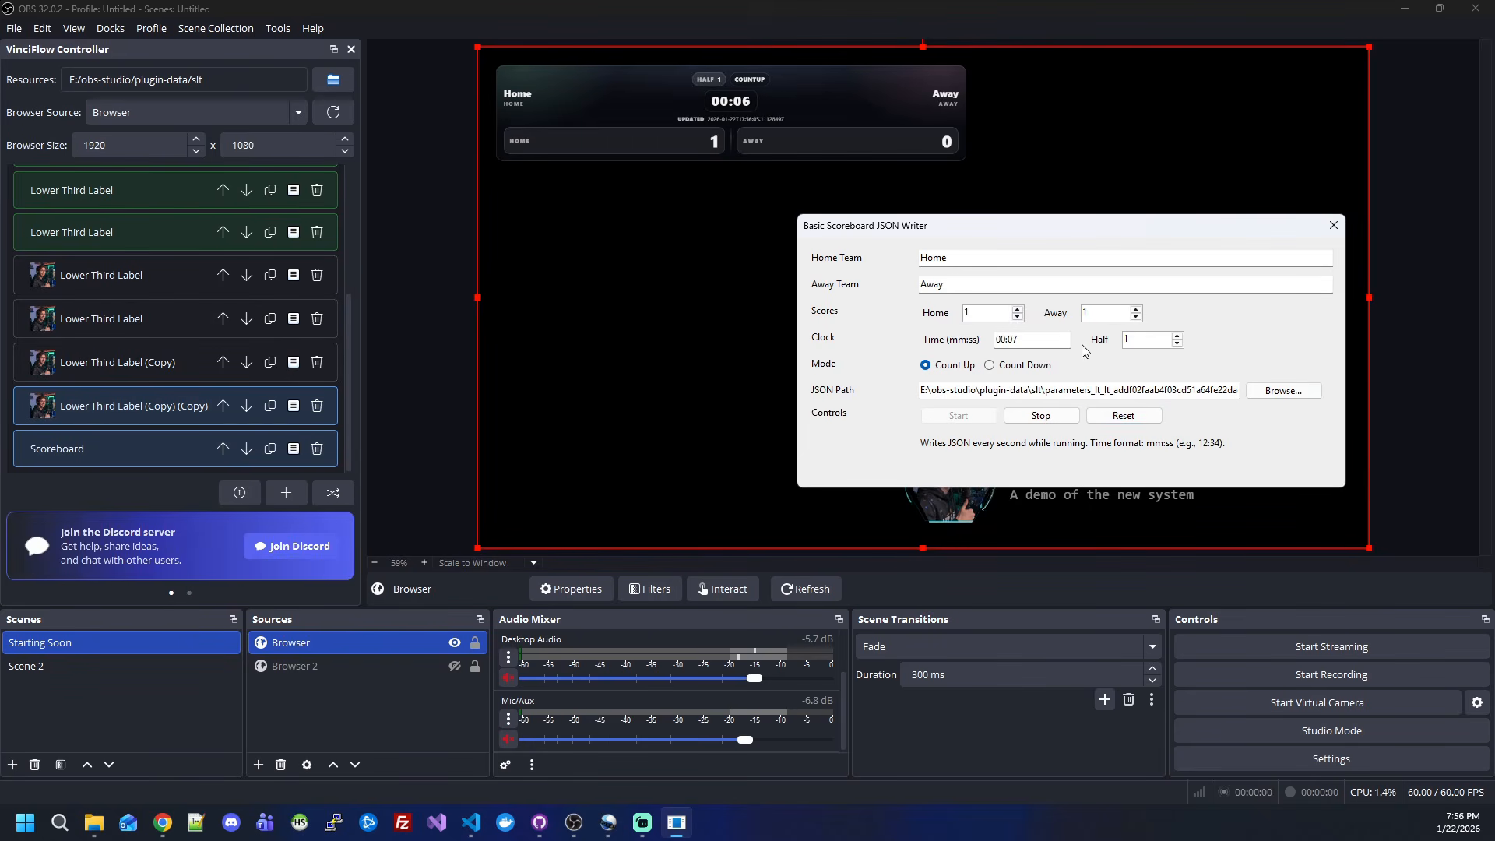
left_click(1178, 335)
- Rename the home team to "tests" and the away team to "test" in the scoreboard writer
double_click(962, 259)
type("tests")
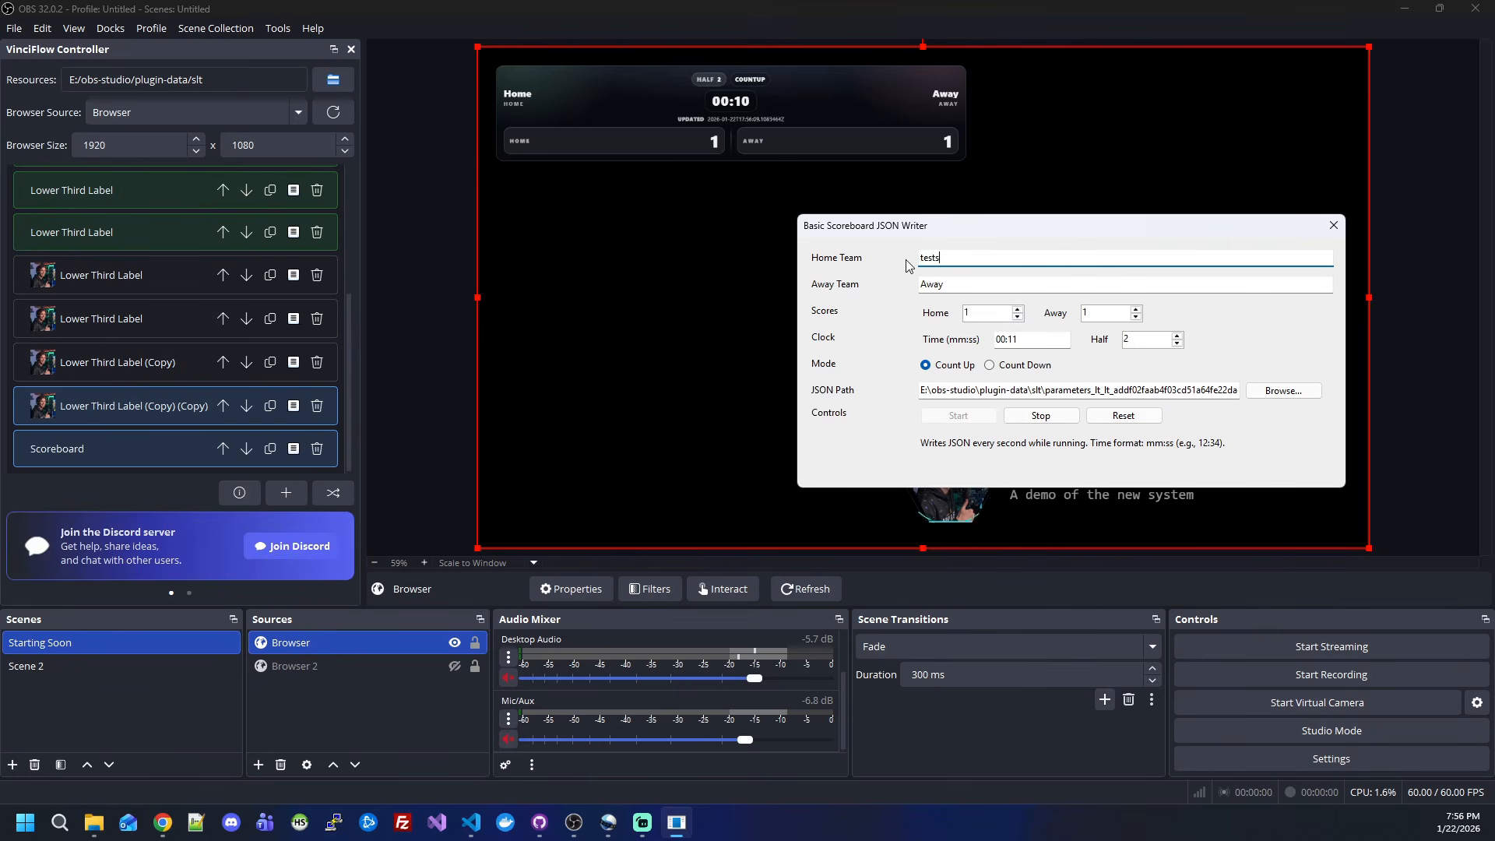
double_click(979, 283)
type("test")
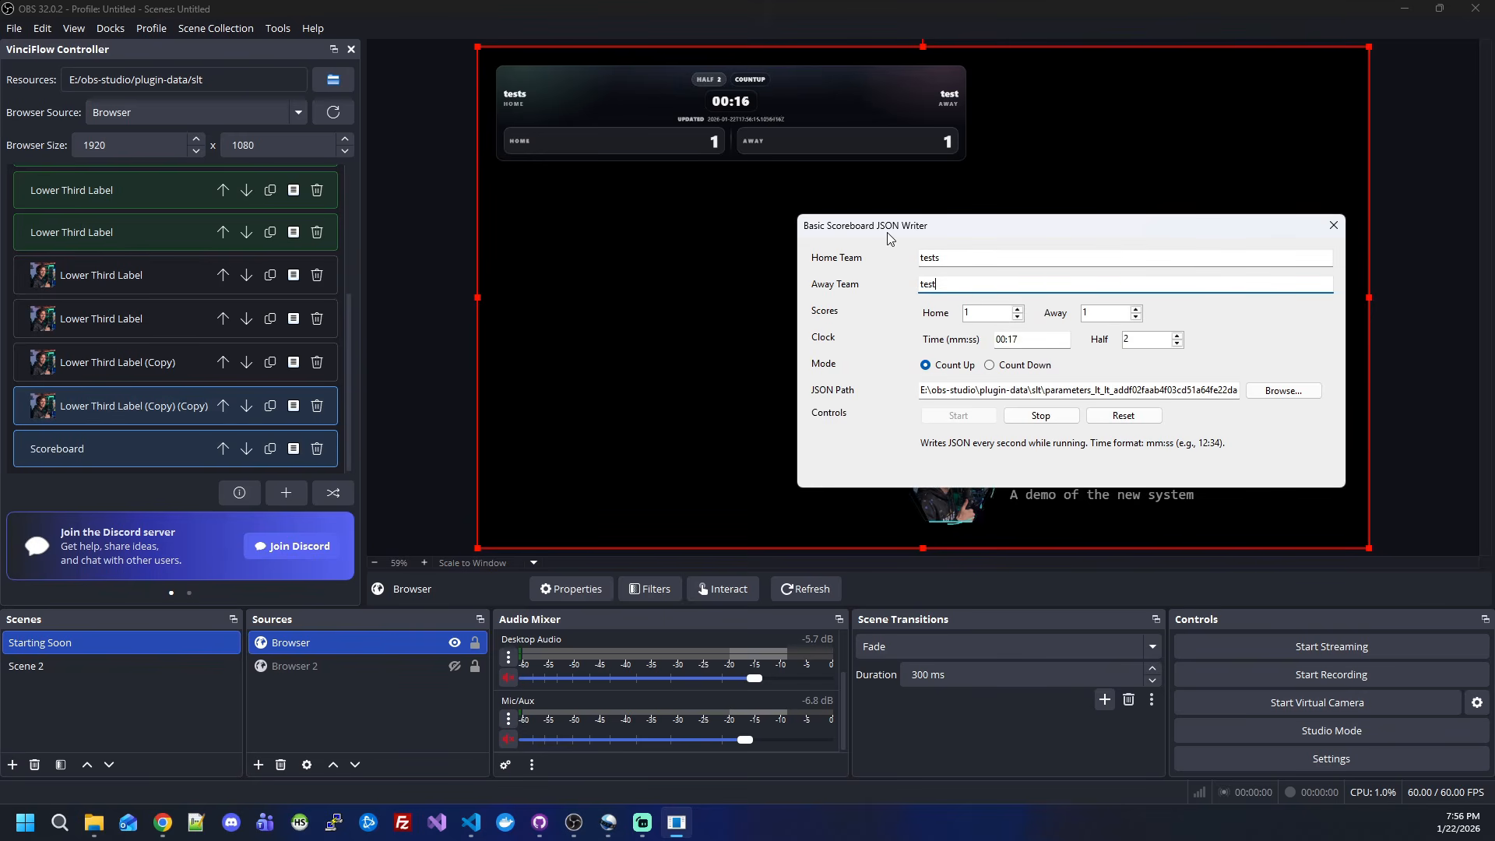
- Open the Scoreboard lower third's API template for editing and enlarge the editor window
left_click(106, 460)
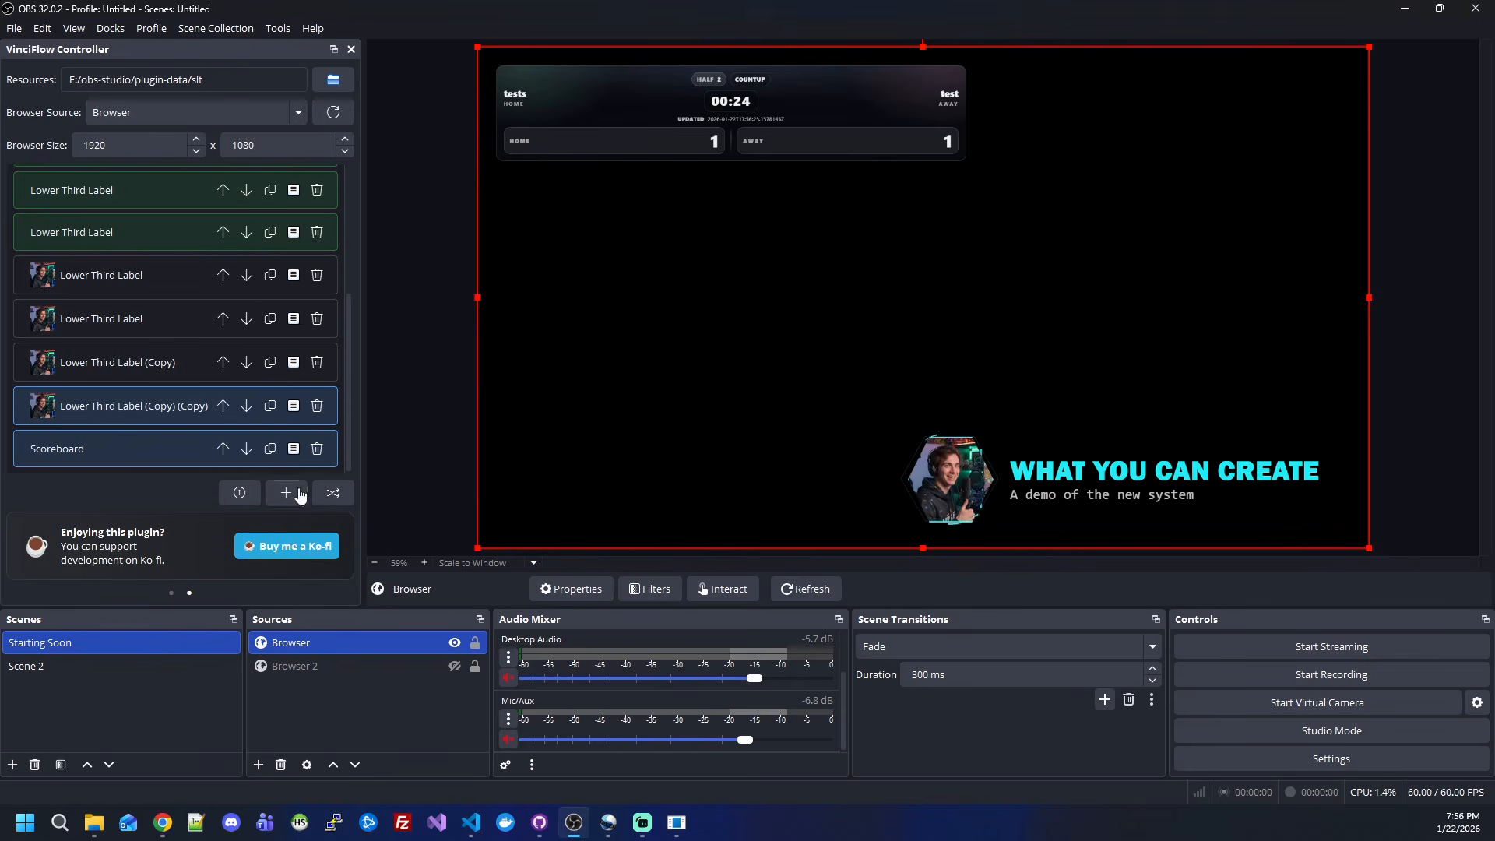
left_click(293, 448)
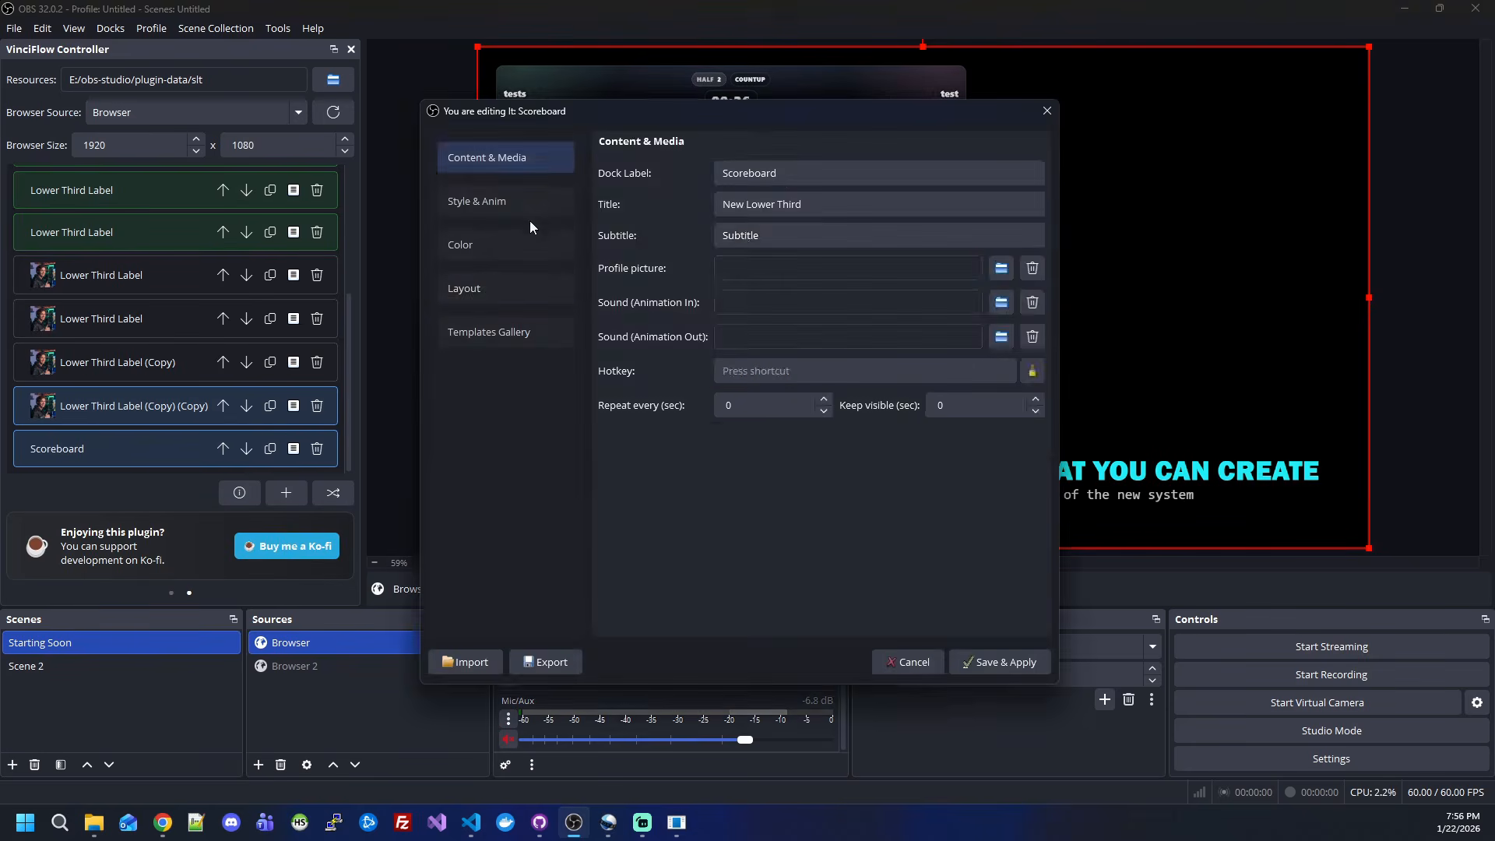
left_click(487, 296)
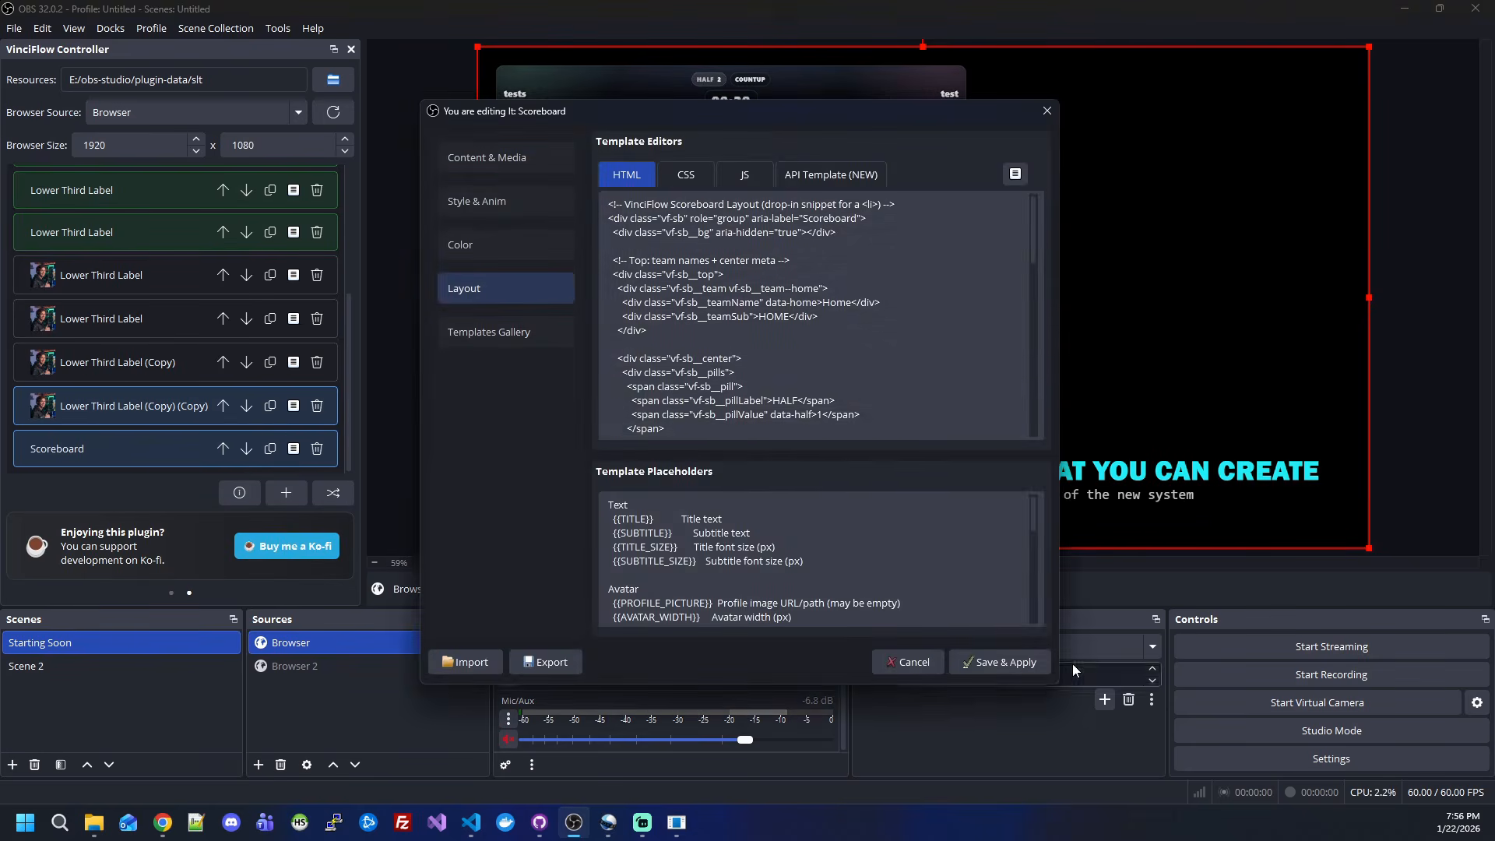
left_click_drag(1057, 680, 1312, 763)
left_click(830, 174)
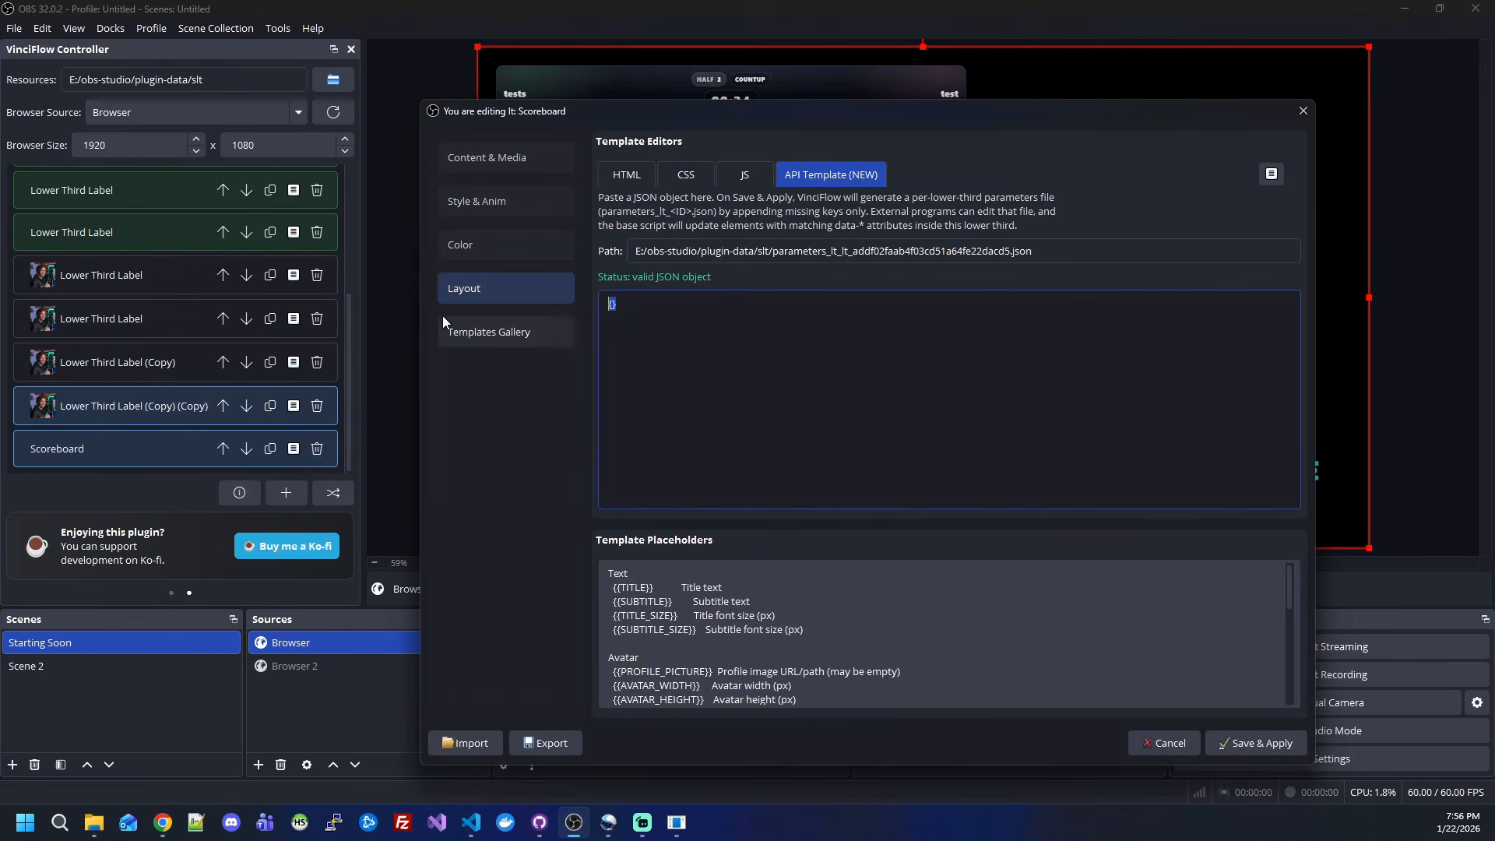
- Clear the Scoreboard's API template and check the JSON path in the Basic Scoreboard JSON Writer
key("ctrl+a")
key("Delete")
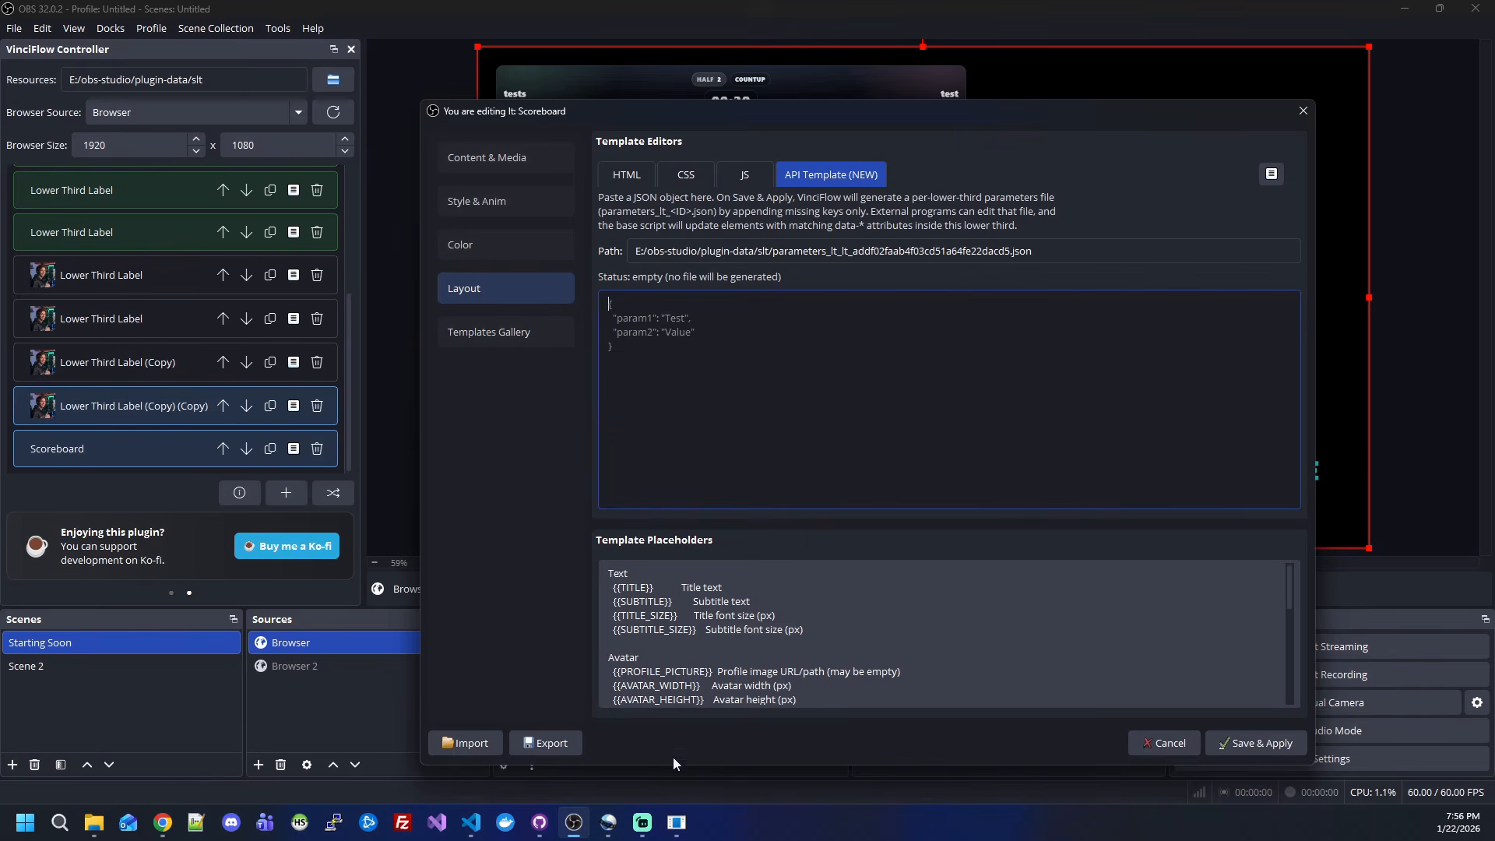
left_click(676, 822)
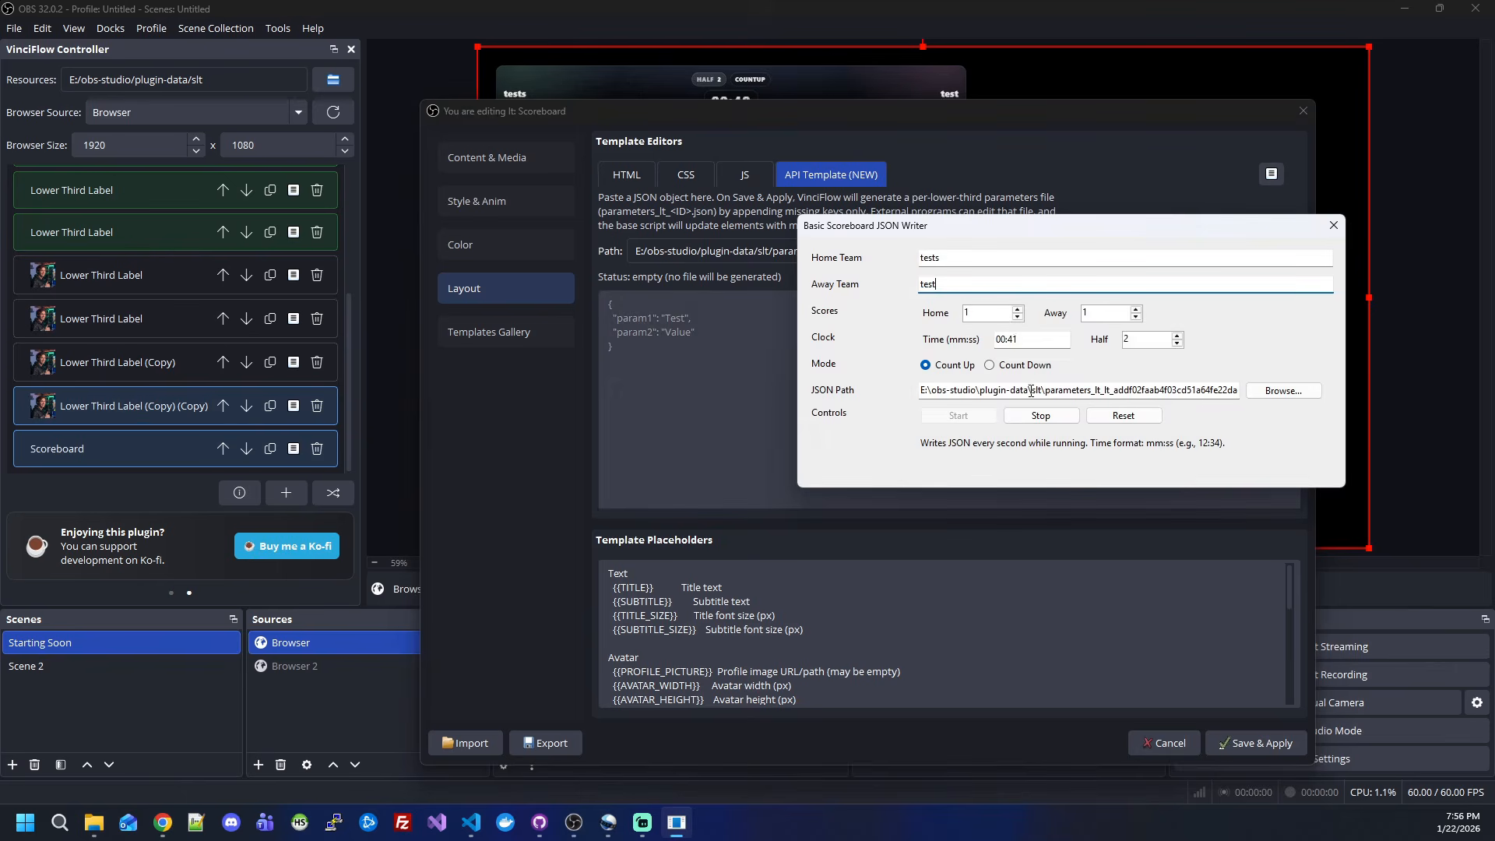
left_click_drag(1101, 389, 1258, 391)
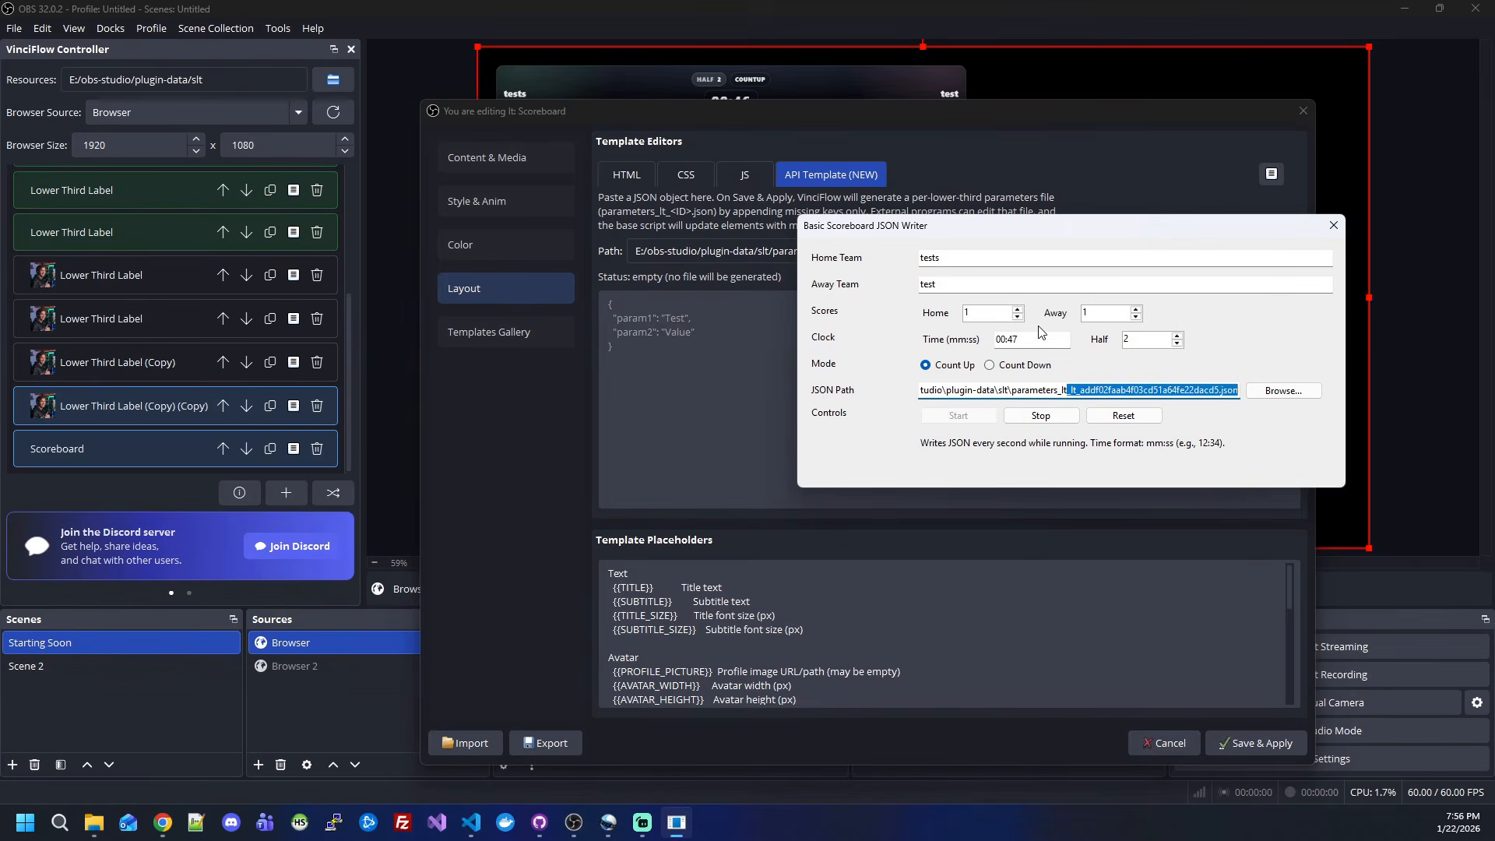
left_click_drag(1066, 216, 1049, 203)
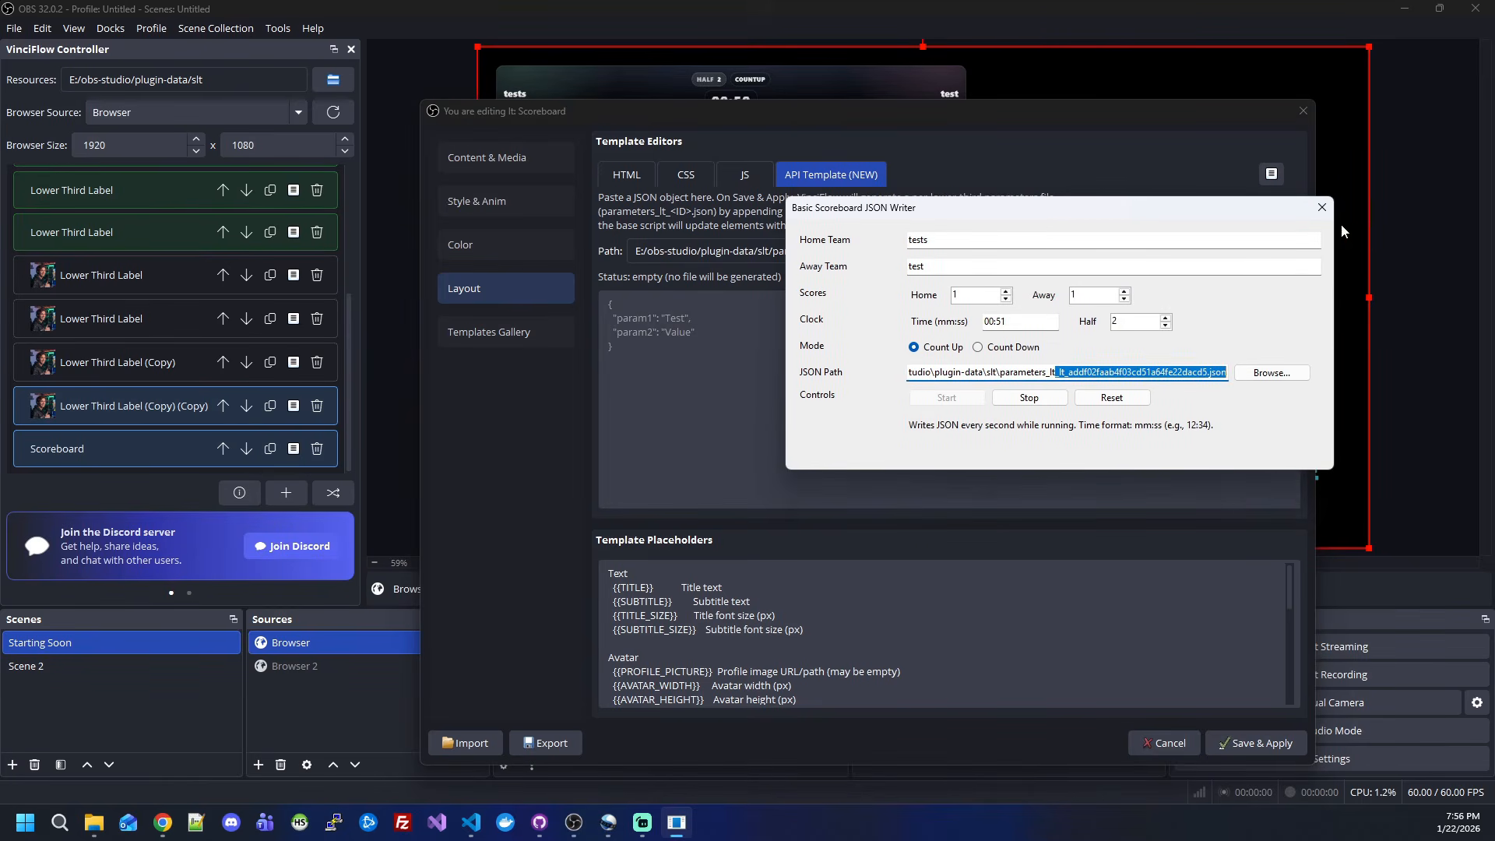
- Enter the empty JSON object {} as the Scoreboard's API template and highlight its parameters file path
left_click(655, 340)
type("{}")
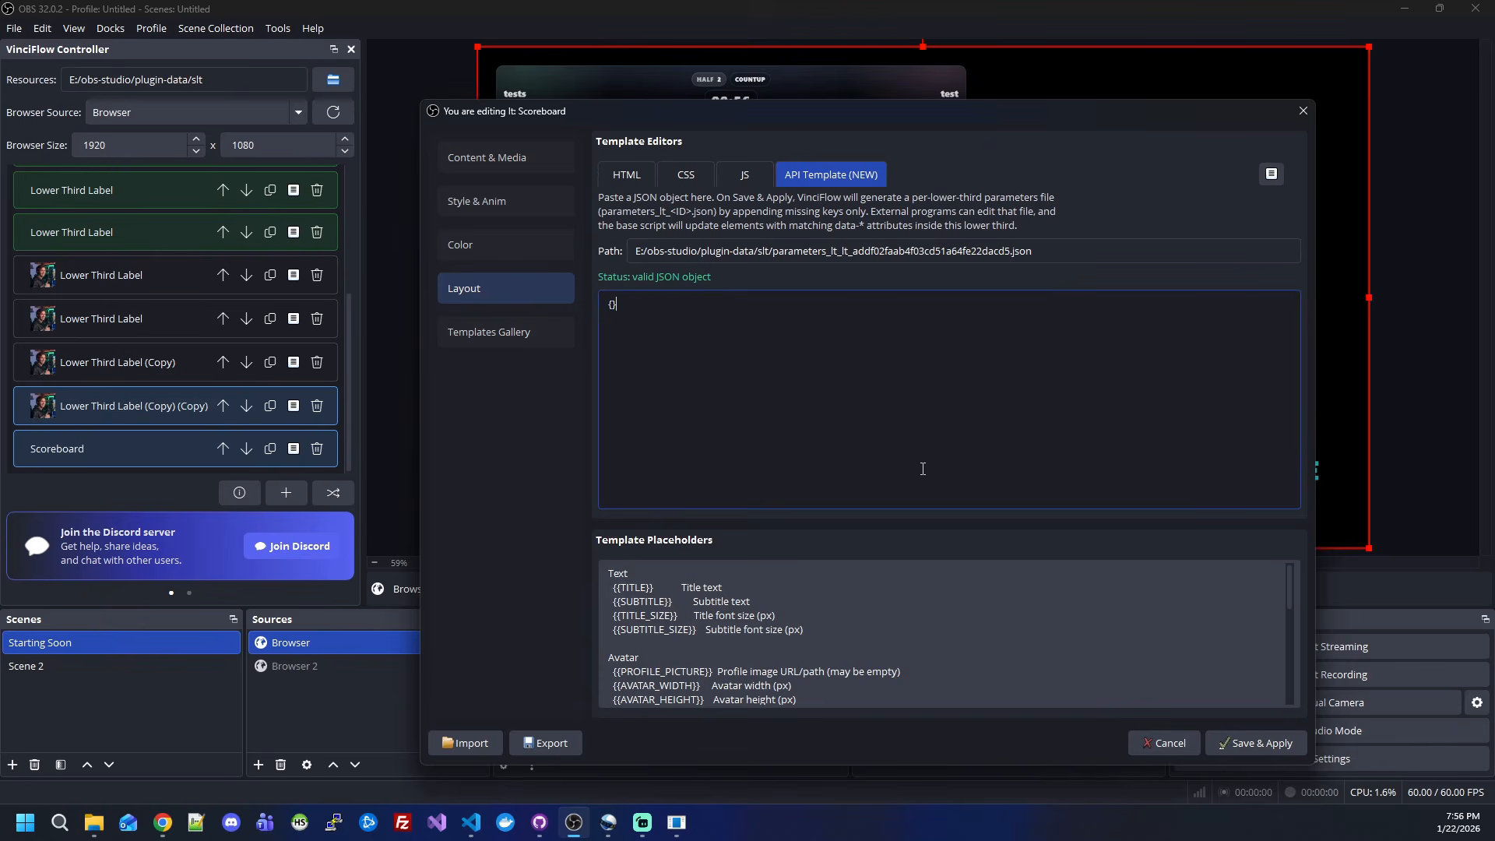
left_click_drag(777, 251, 1183, 251)
left_click(1183, 250)
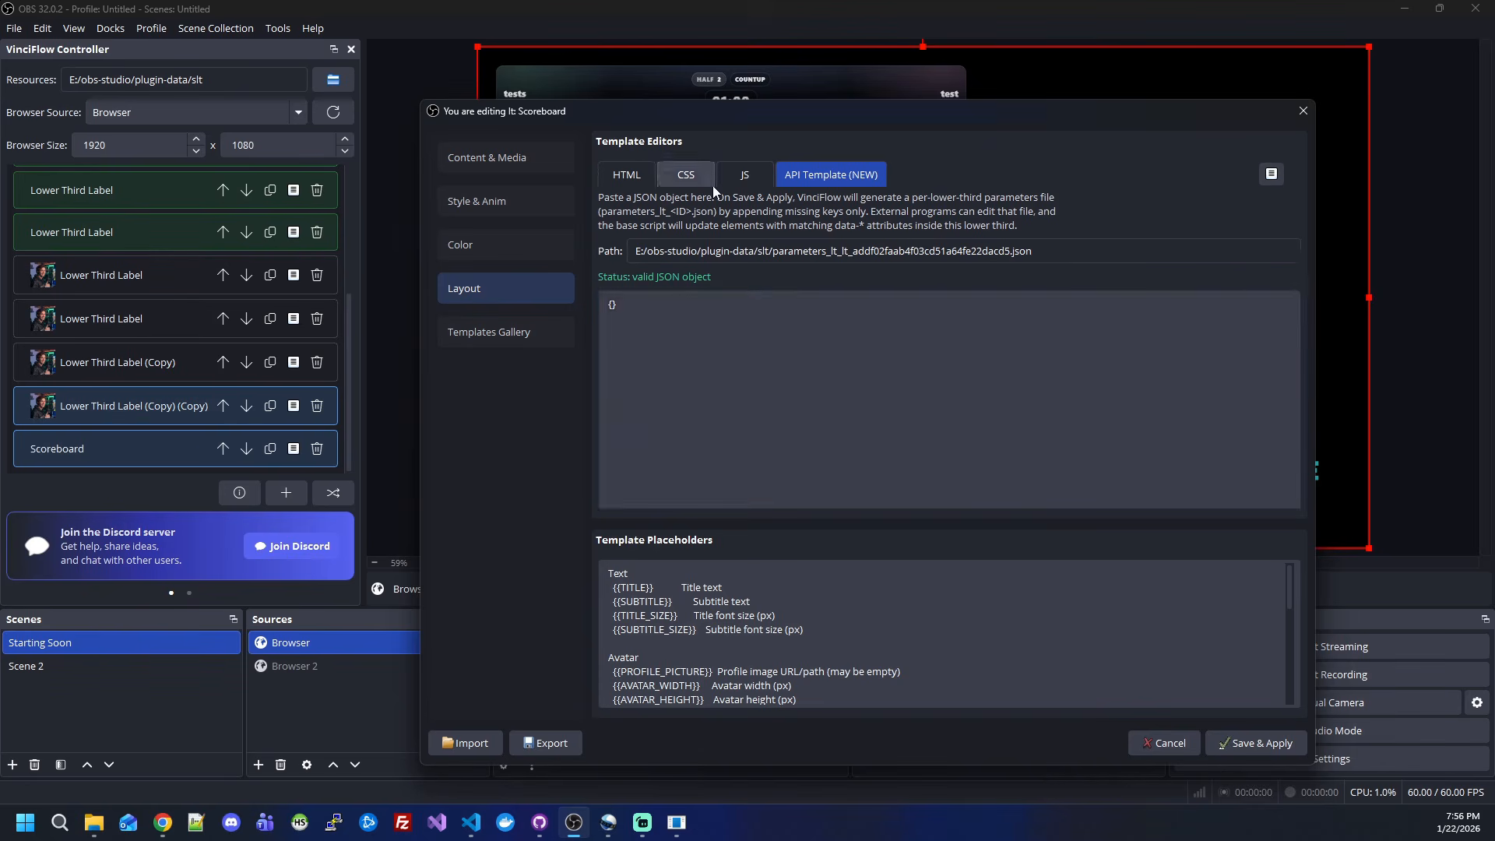
- Review the Scoreboard's CSS, JS and HTML templates, highlighting "half" in the data-half attribute of the HTML
left_click(725, 176)
left_click(694, 179)
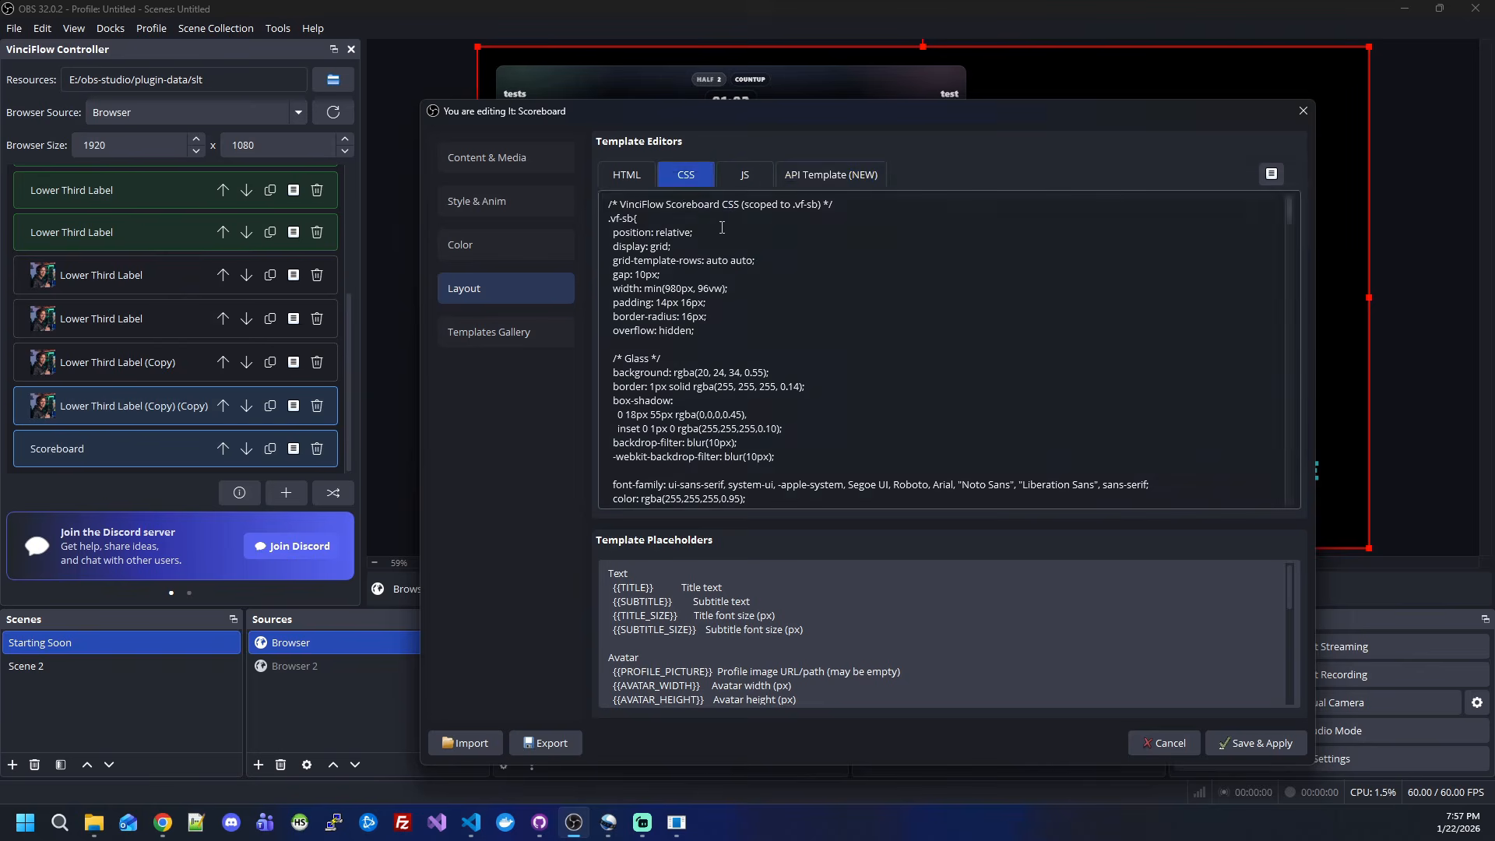
left_click(742, 179)
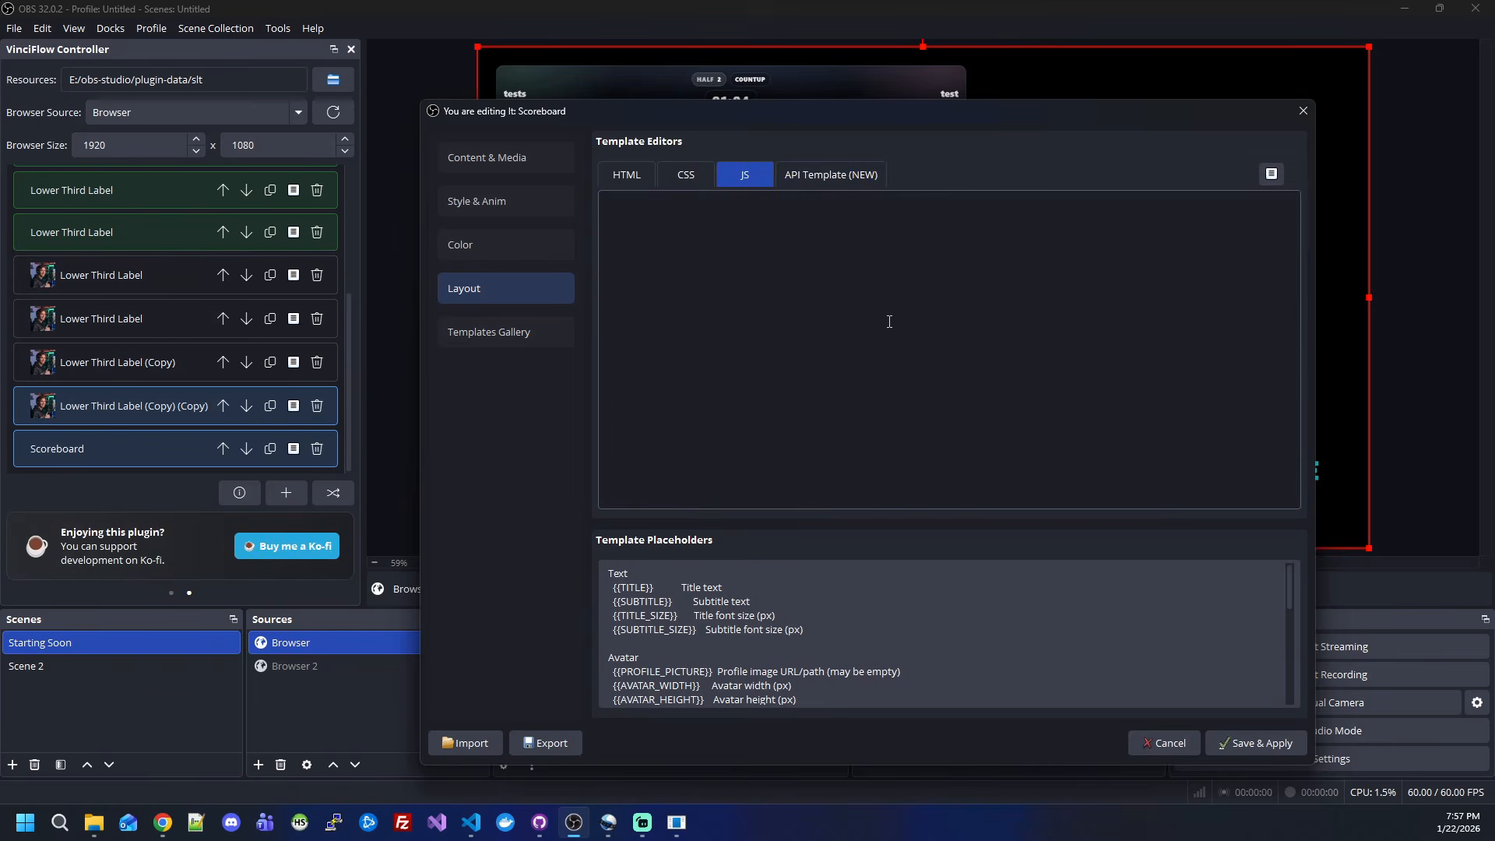
left_click(629, 165)
left_click(679, 179)
left_click(634, 178)
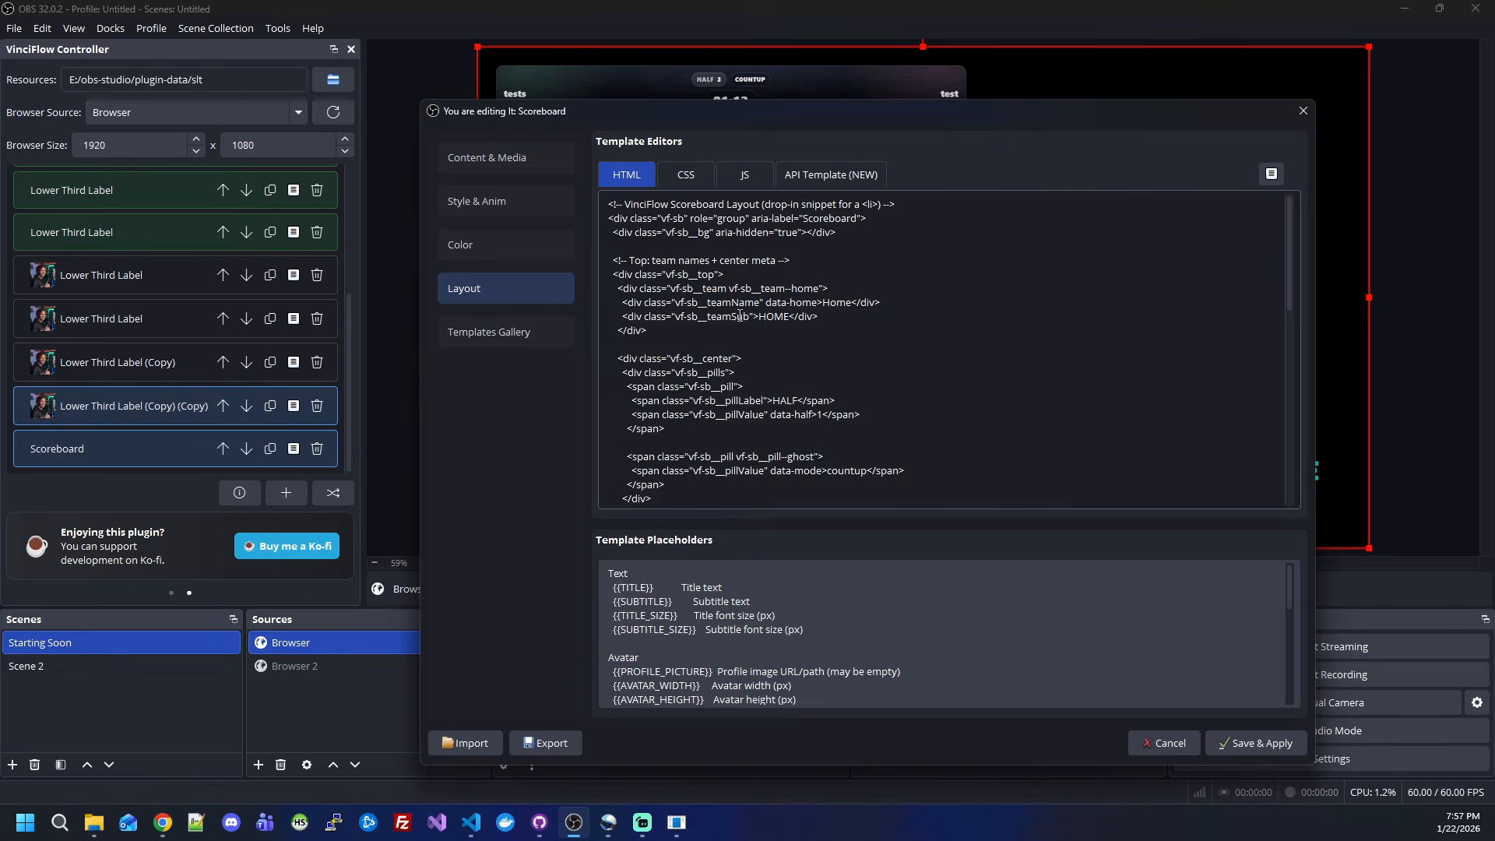
scroll(740, 316, "down", 1)
left_click_drag(771, 371, 810, 371)
double_click(810, 372)
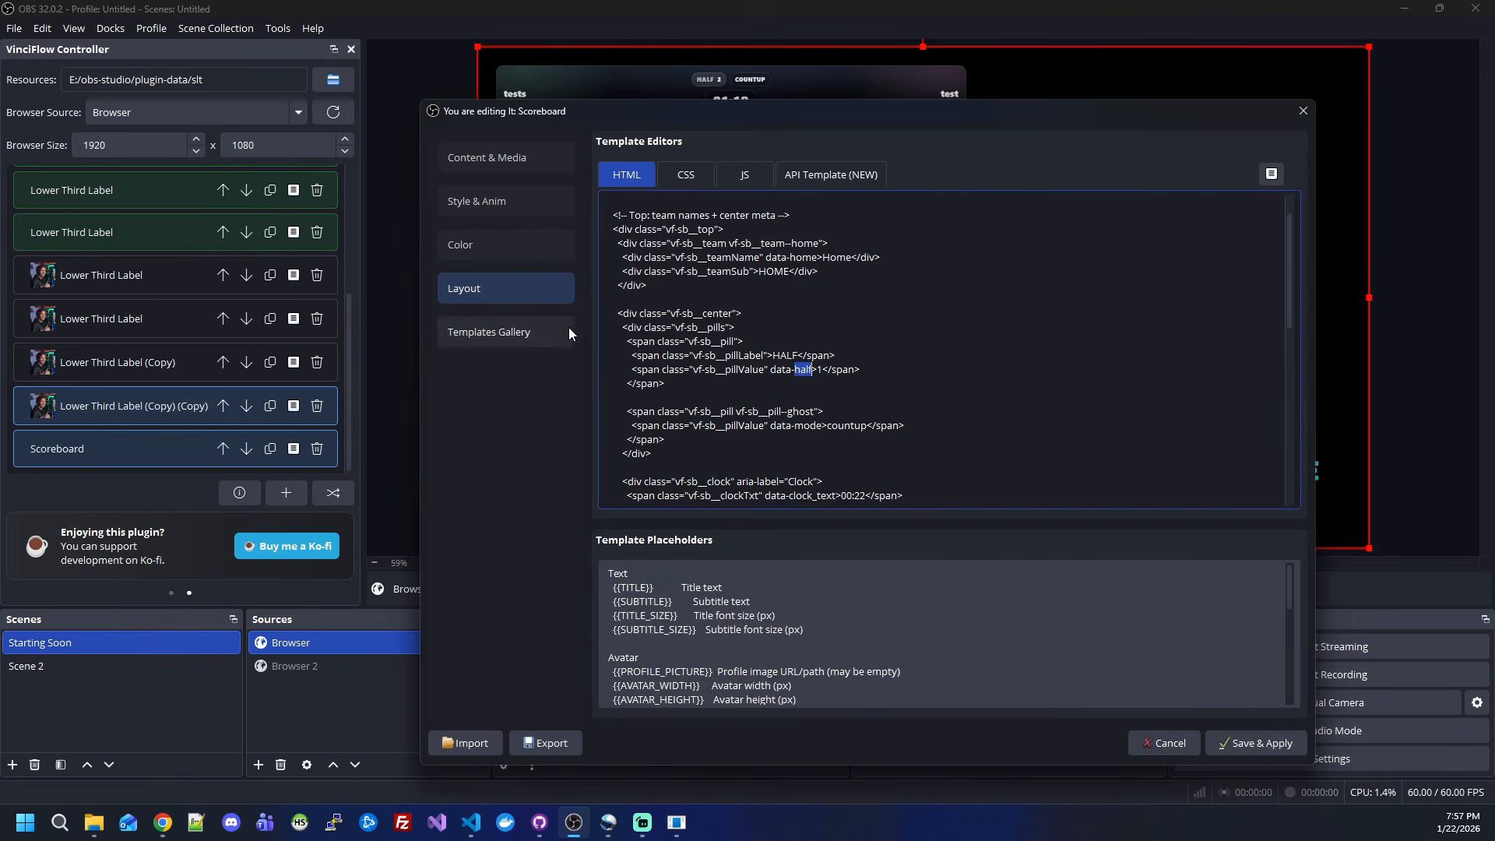
- Open the Scoreboard's parameters JSON file in Notepad++, reload its latest contents and place it beside the template editor
left_click(830, 175)
left_click_drag(1146, 252, 573, 243)
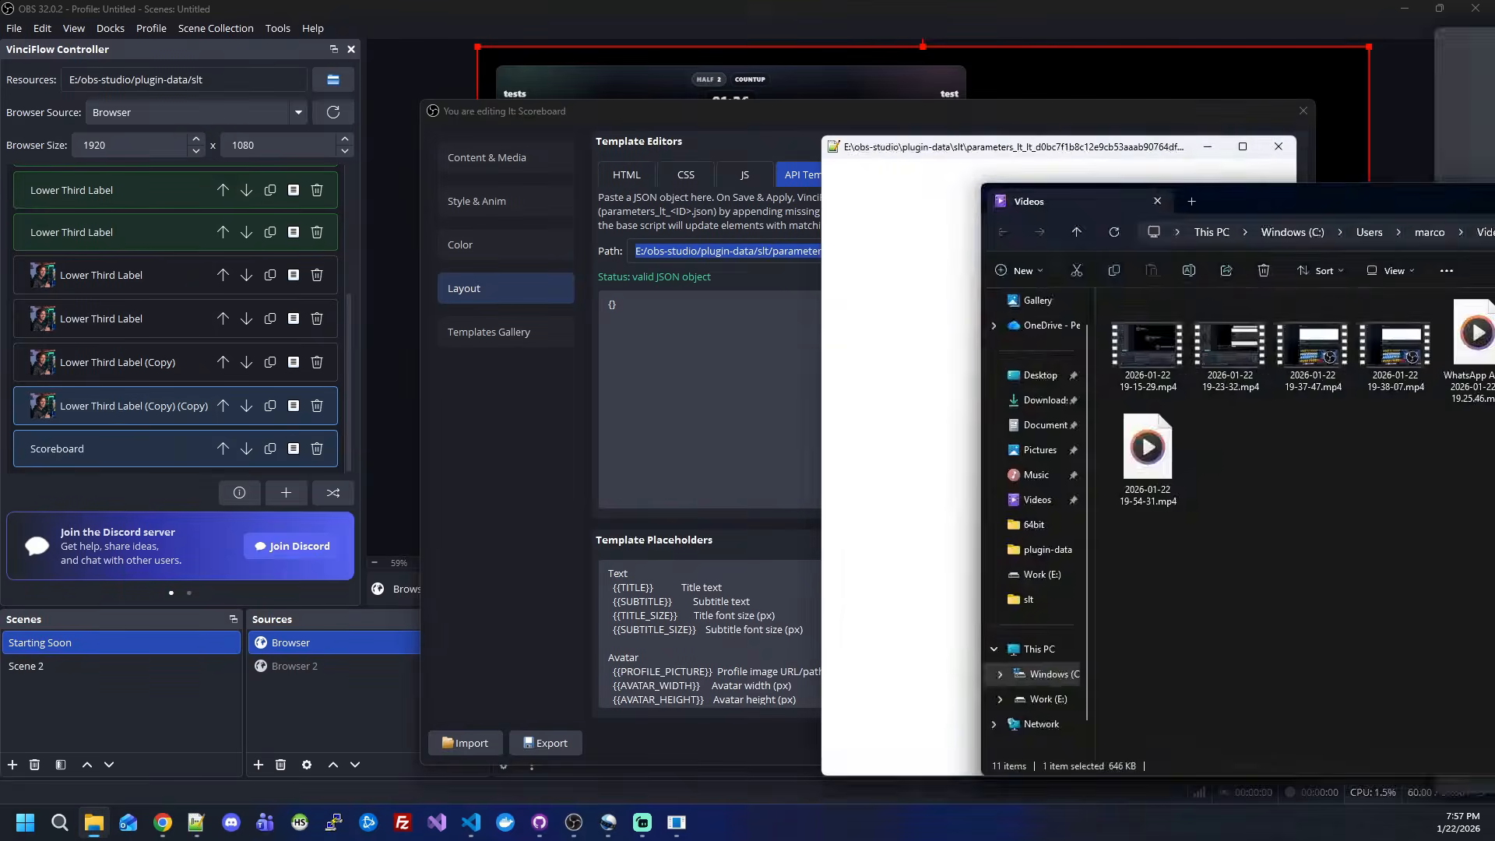
left_click(1159, 337)
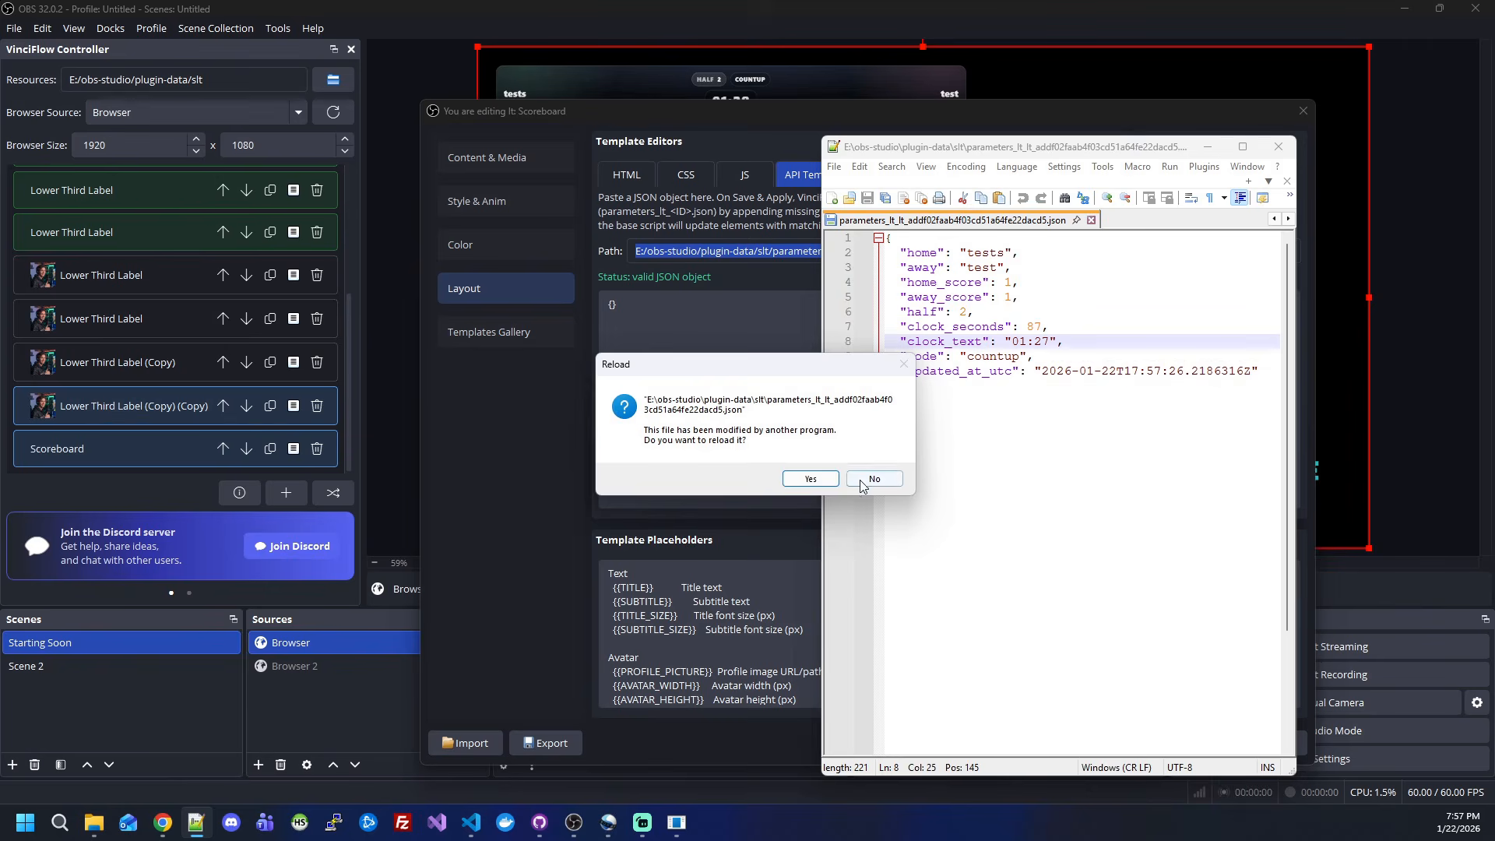
left_click(810, 479)
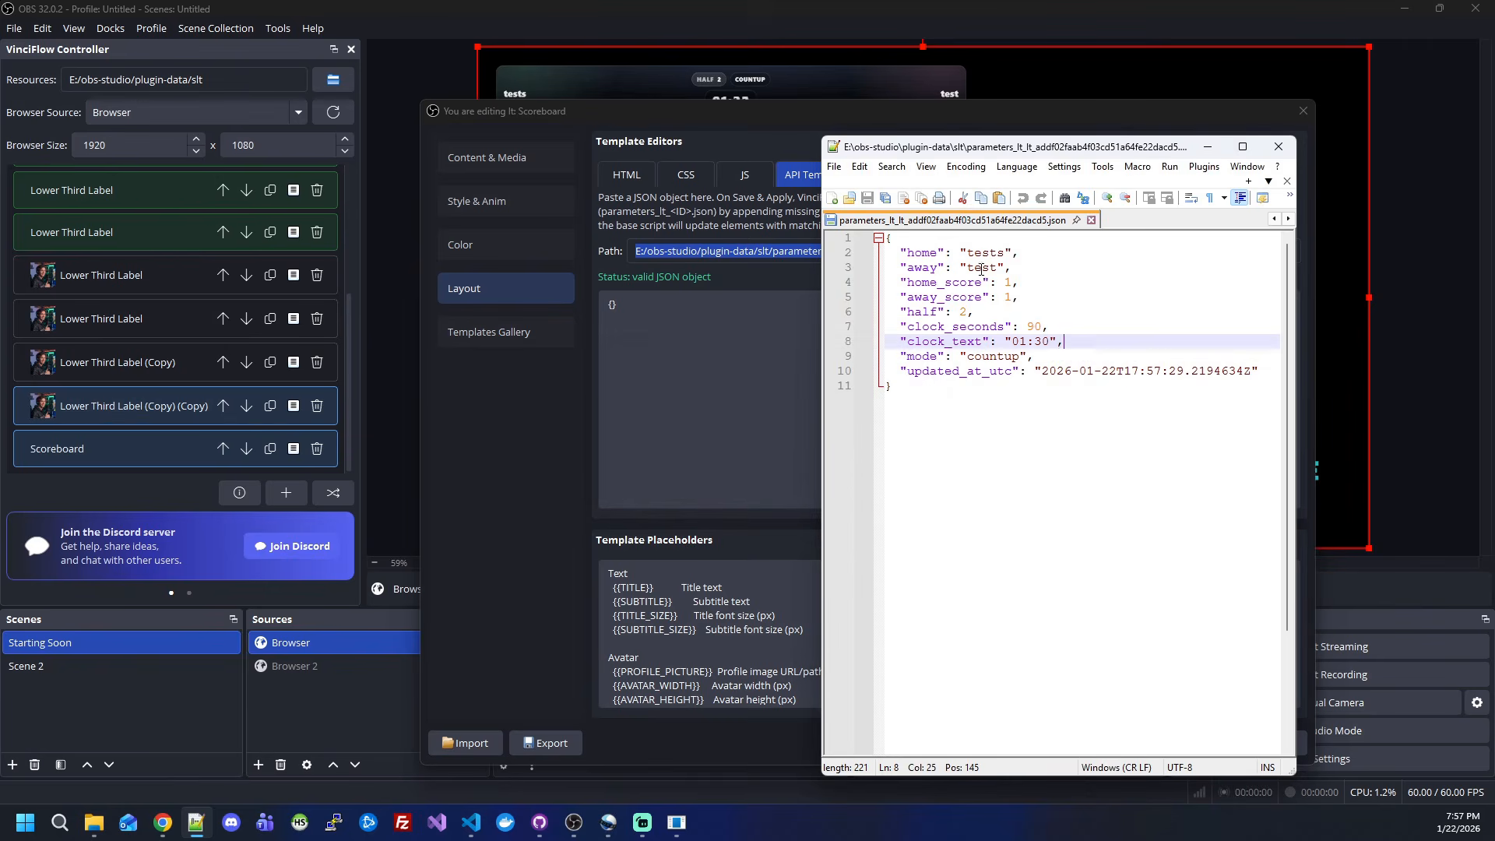
left_click_drag(954, 148, 1018, 139)
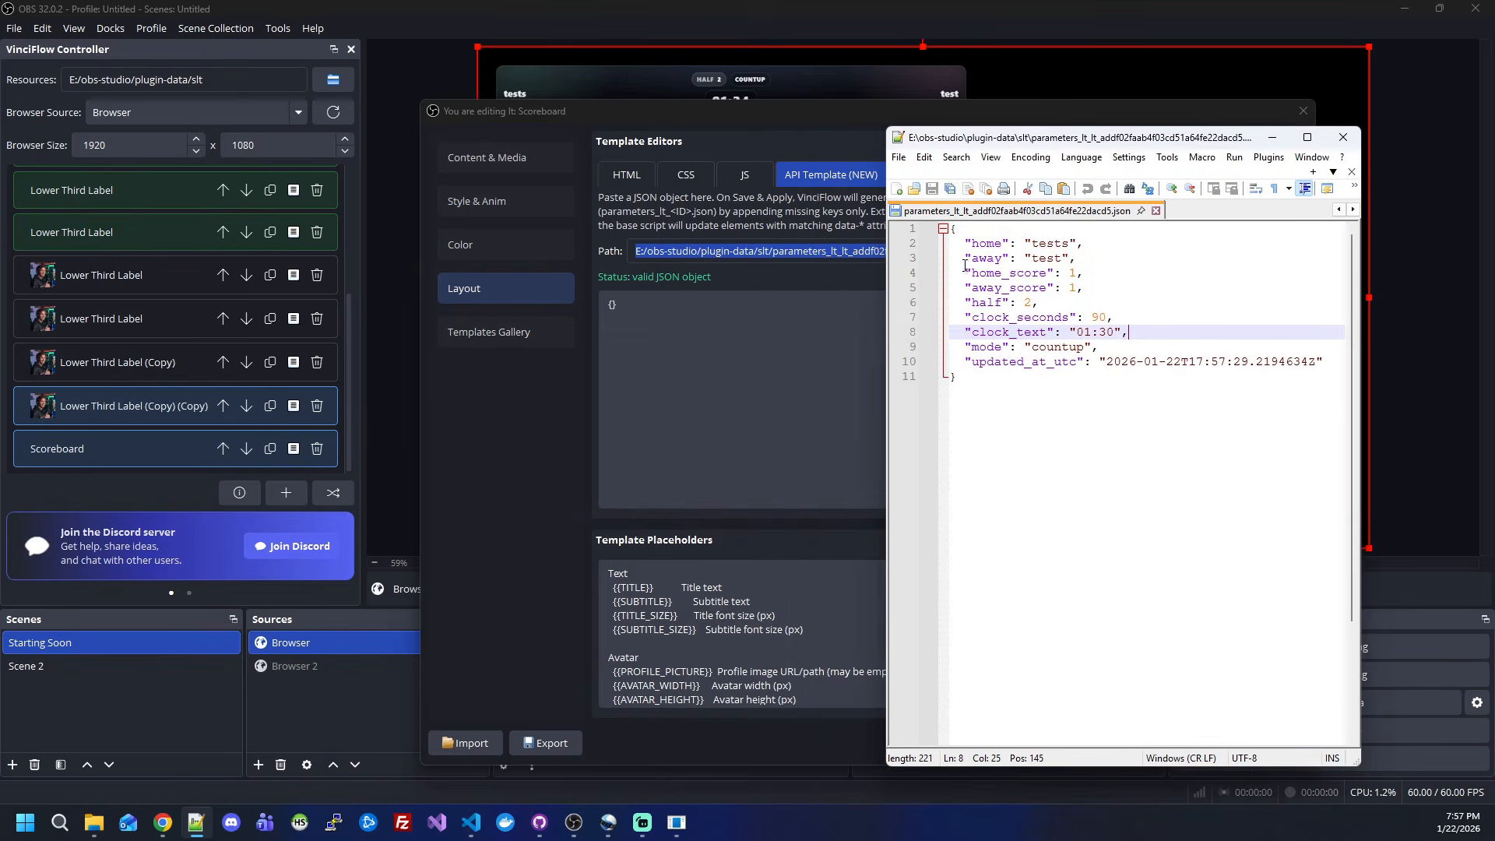
- Compare the data-half attribute in the Scoreboard's HTML template with the "half" key in the reloaded parameters file
left_click(626, 174)
double_click(809, 370)
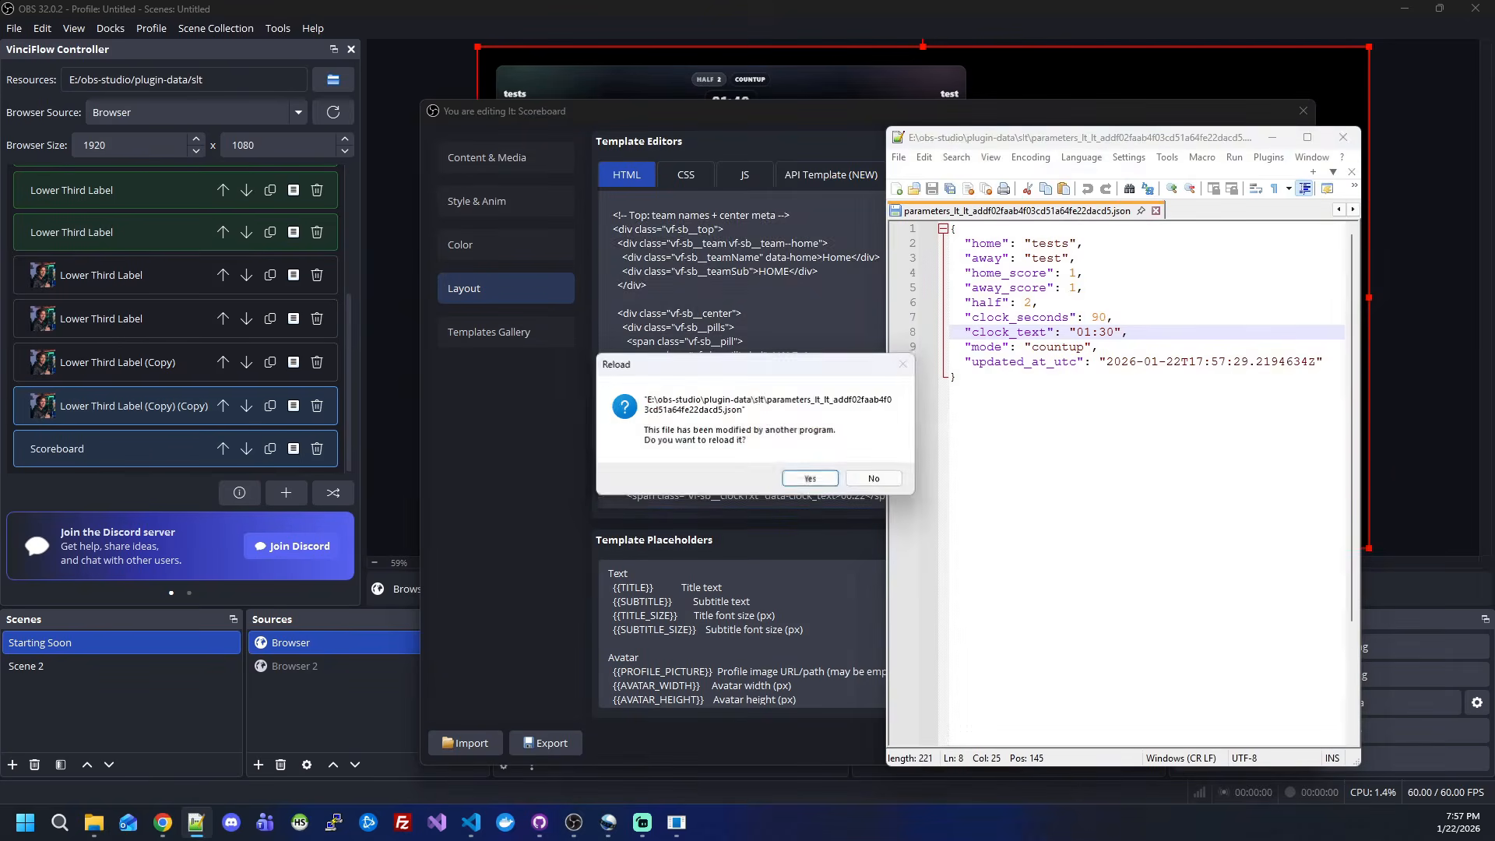
left_click(815, 476)
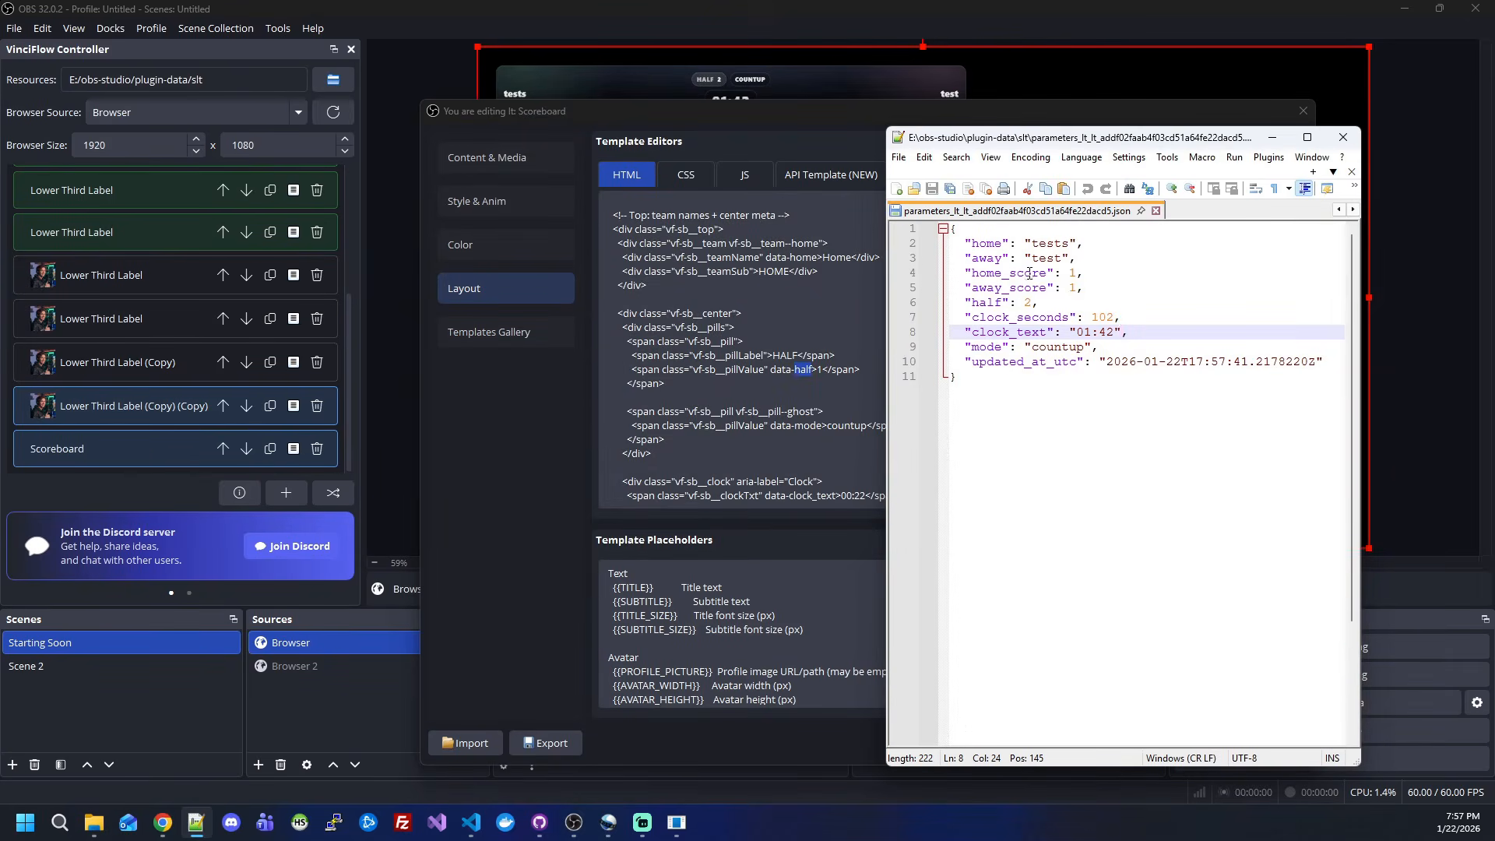
left_click(990, 287)
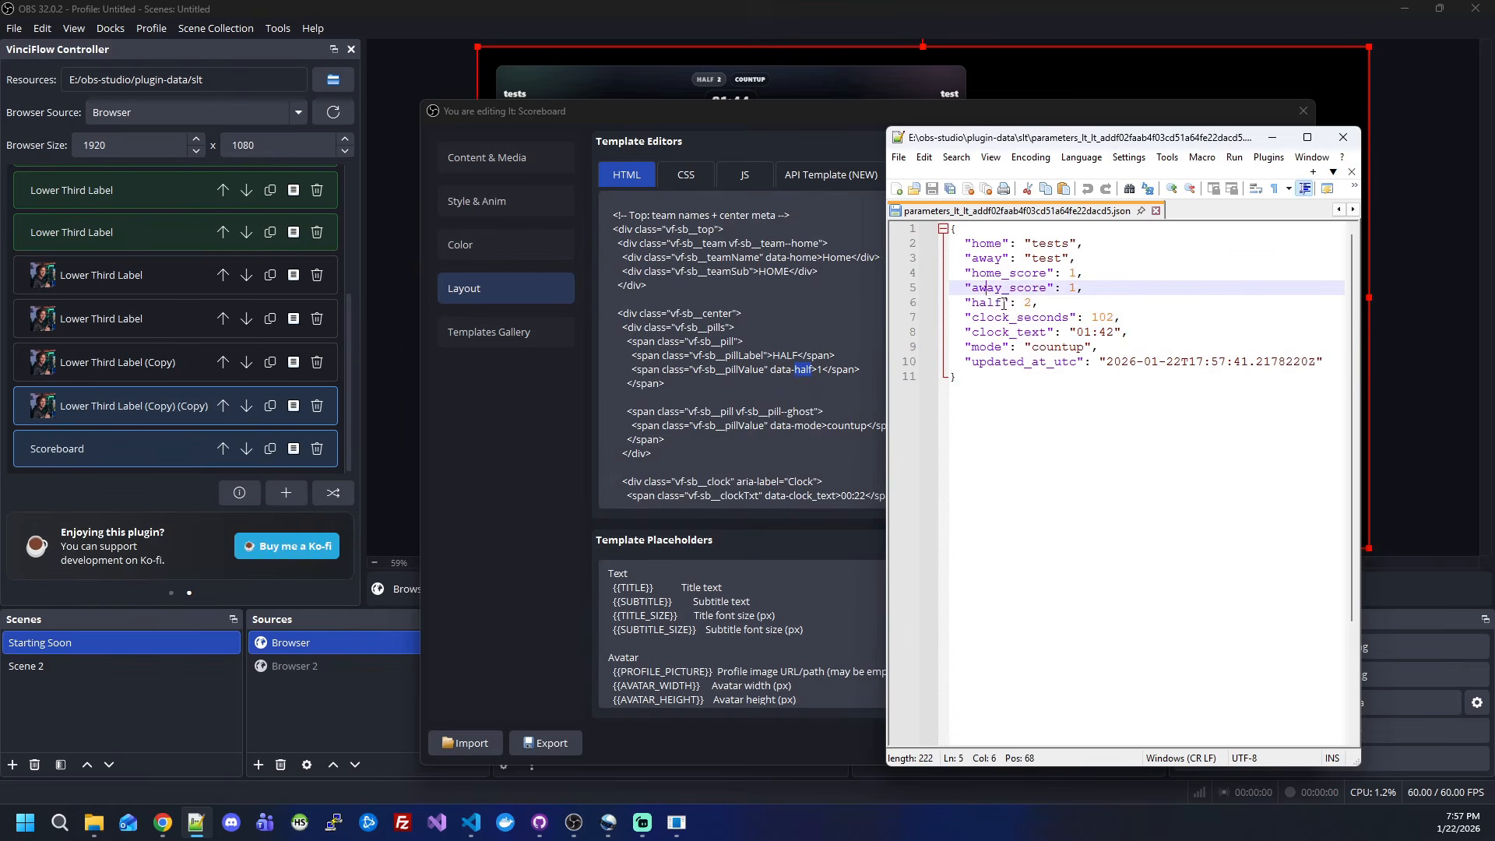
left_click(1016, 302)
- Review the remaining data attributes in the Scoreboard's HTML and its API template, and close the editor without saving
scroll(829, 364, "down", 1)
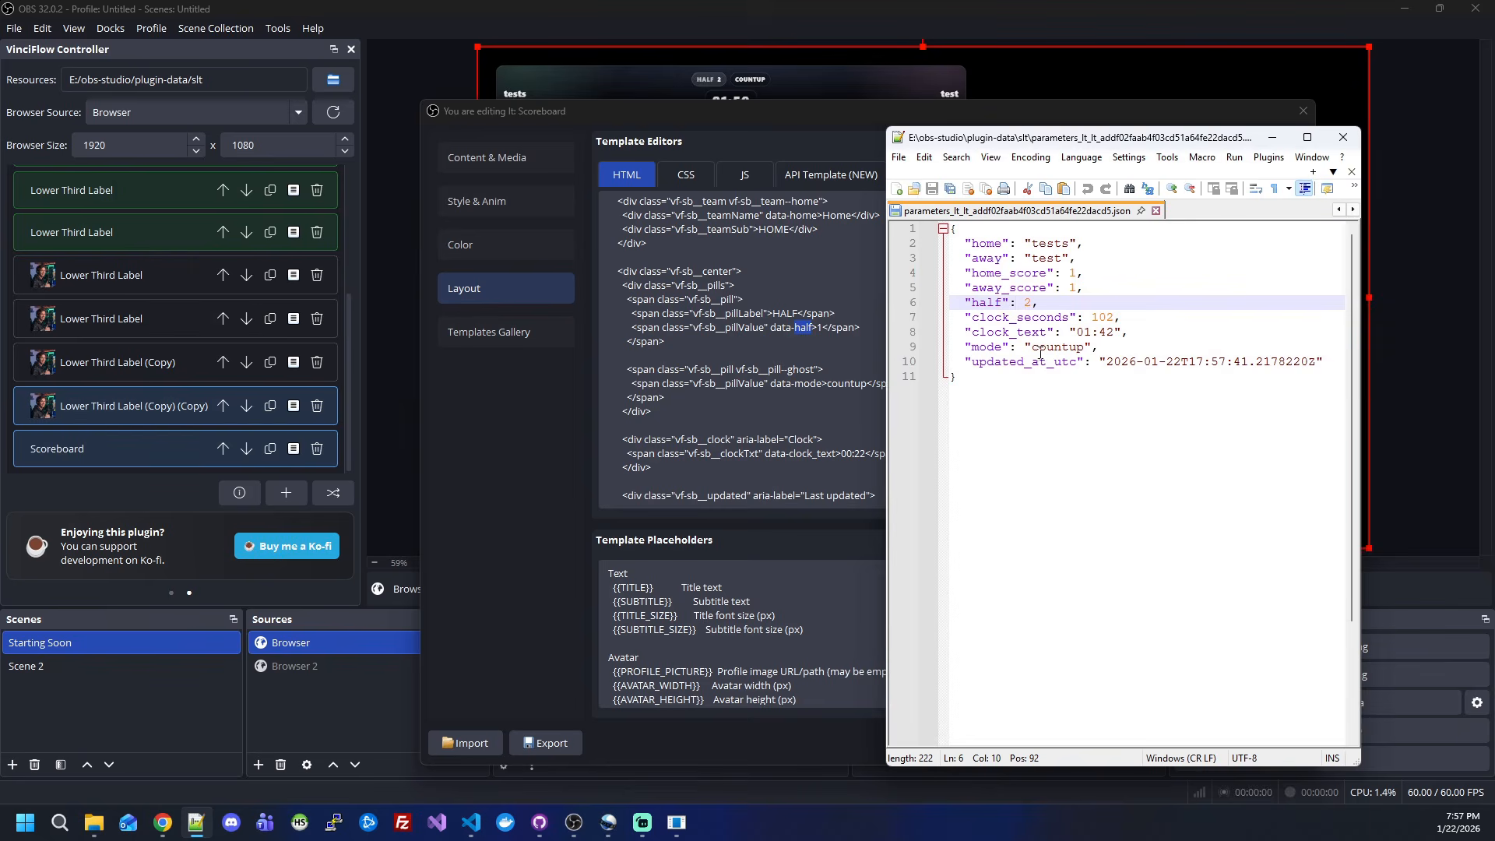
scroll(854, 339, "down", 4)
scroll(855, 340, "down", 1)
left_click(793, 327)
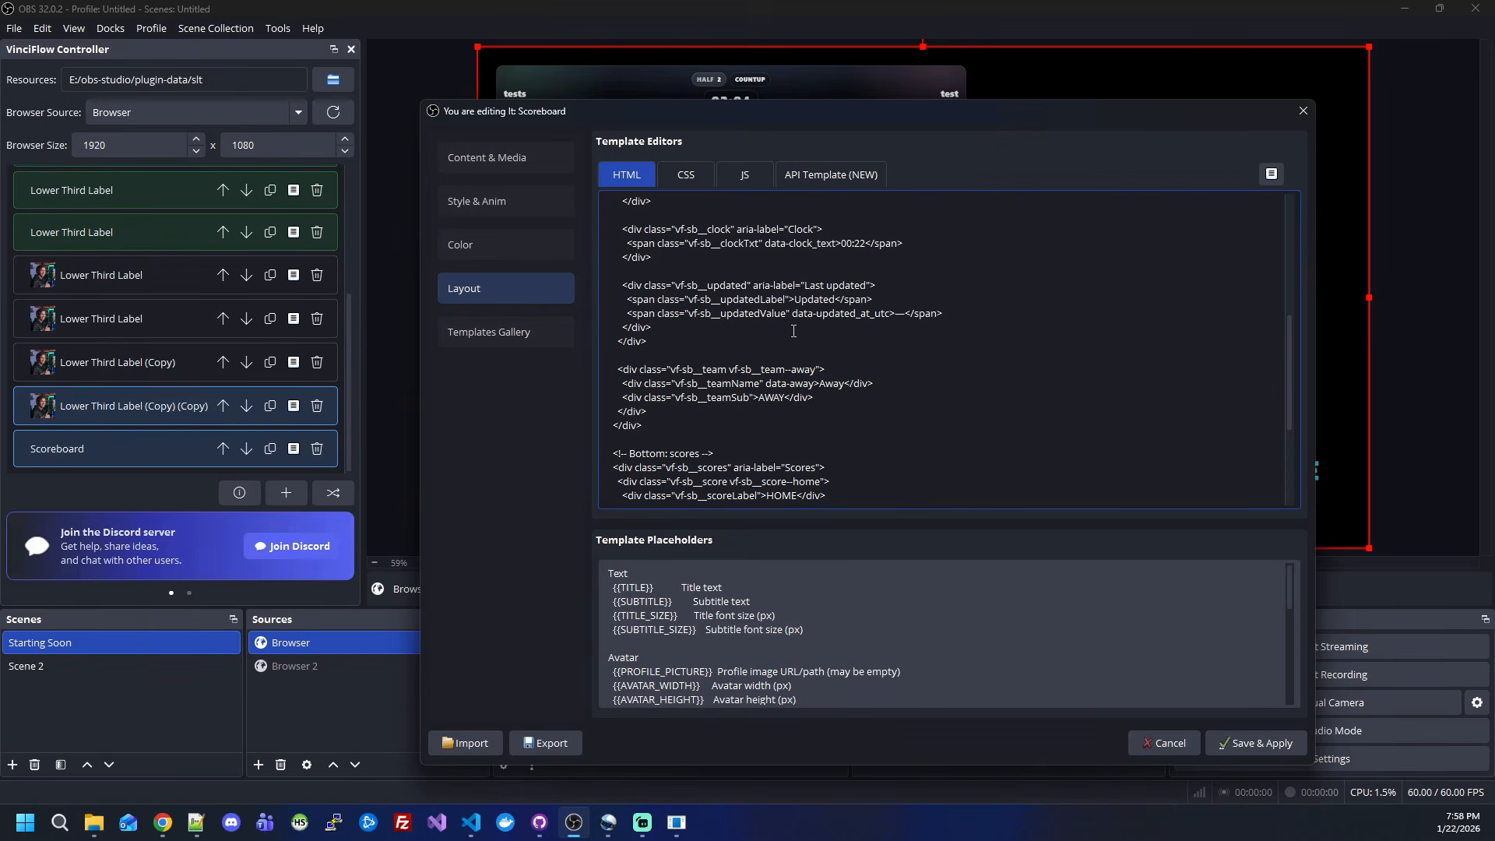
left_click(833, 172)
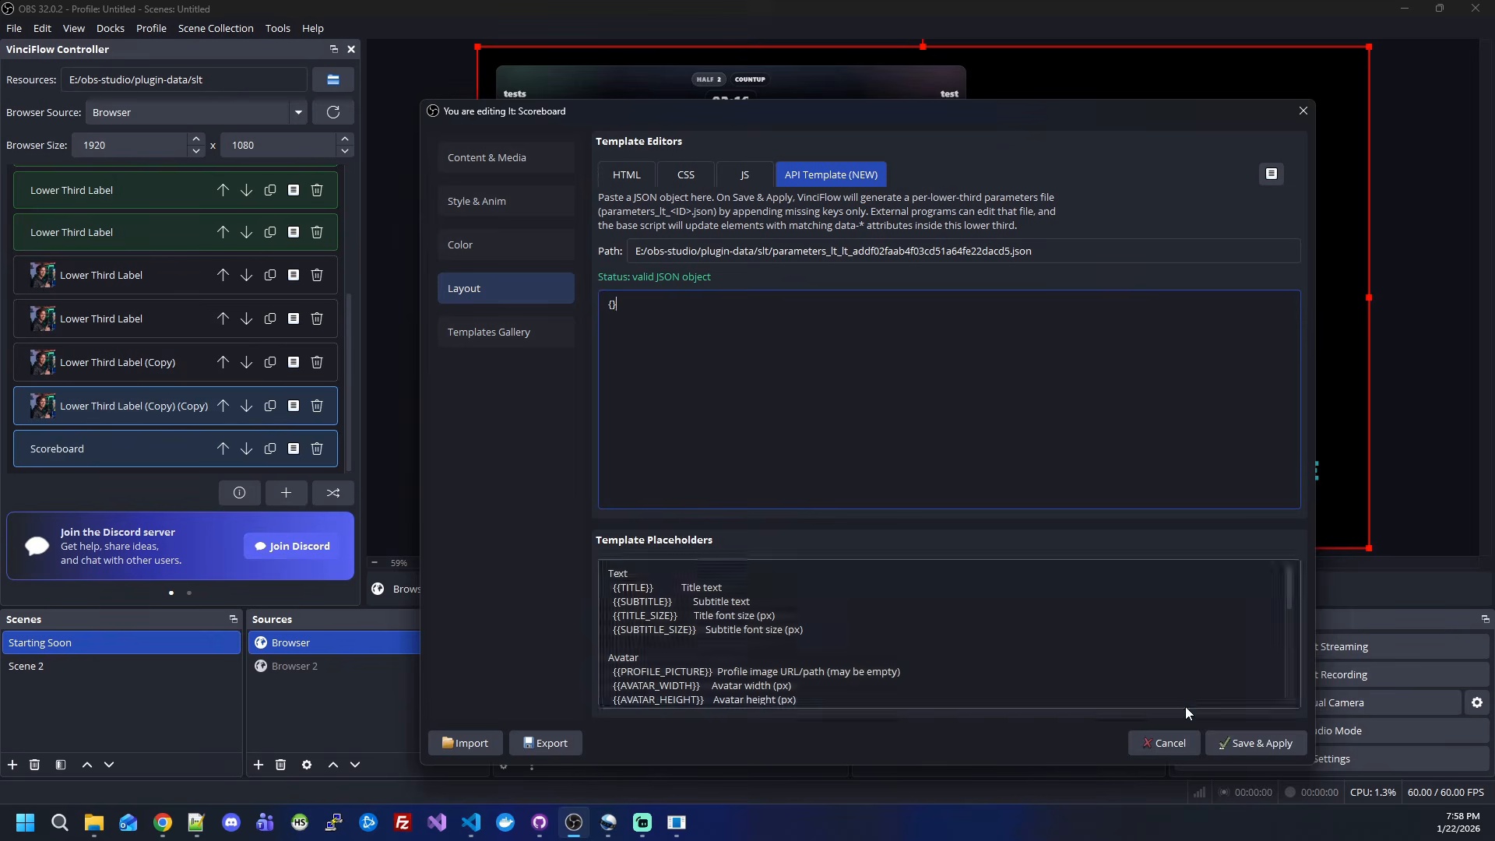
left_click(1170, 743)
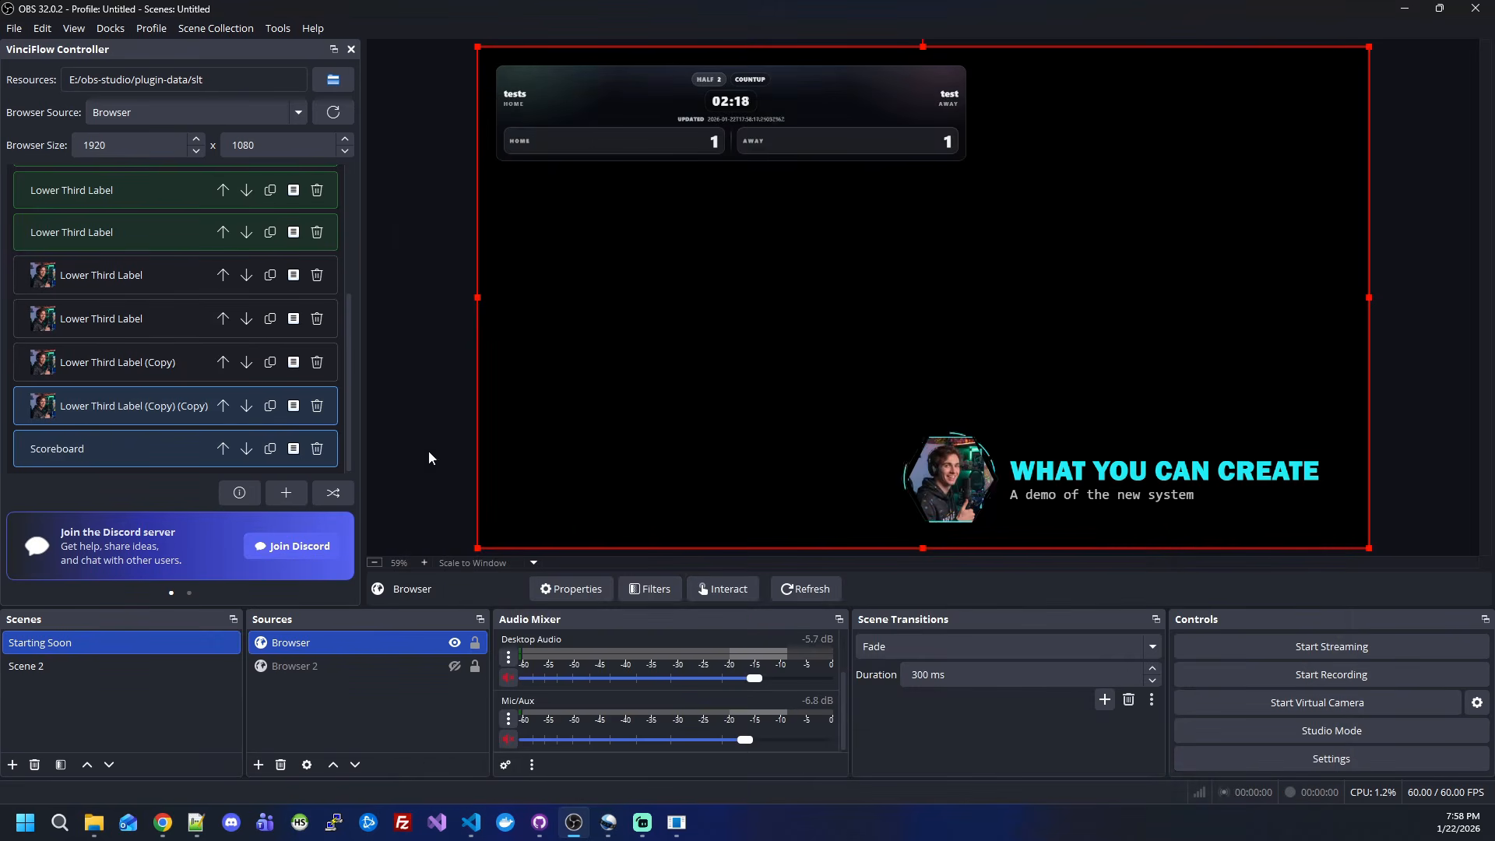
- Add a new lower third, show only that one, and open its layout templates for editing
scroll(293, 416, "down", 1)
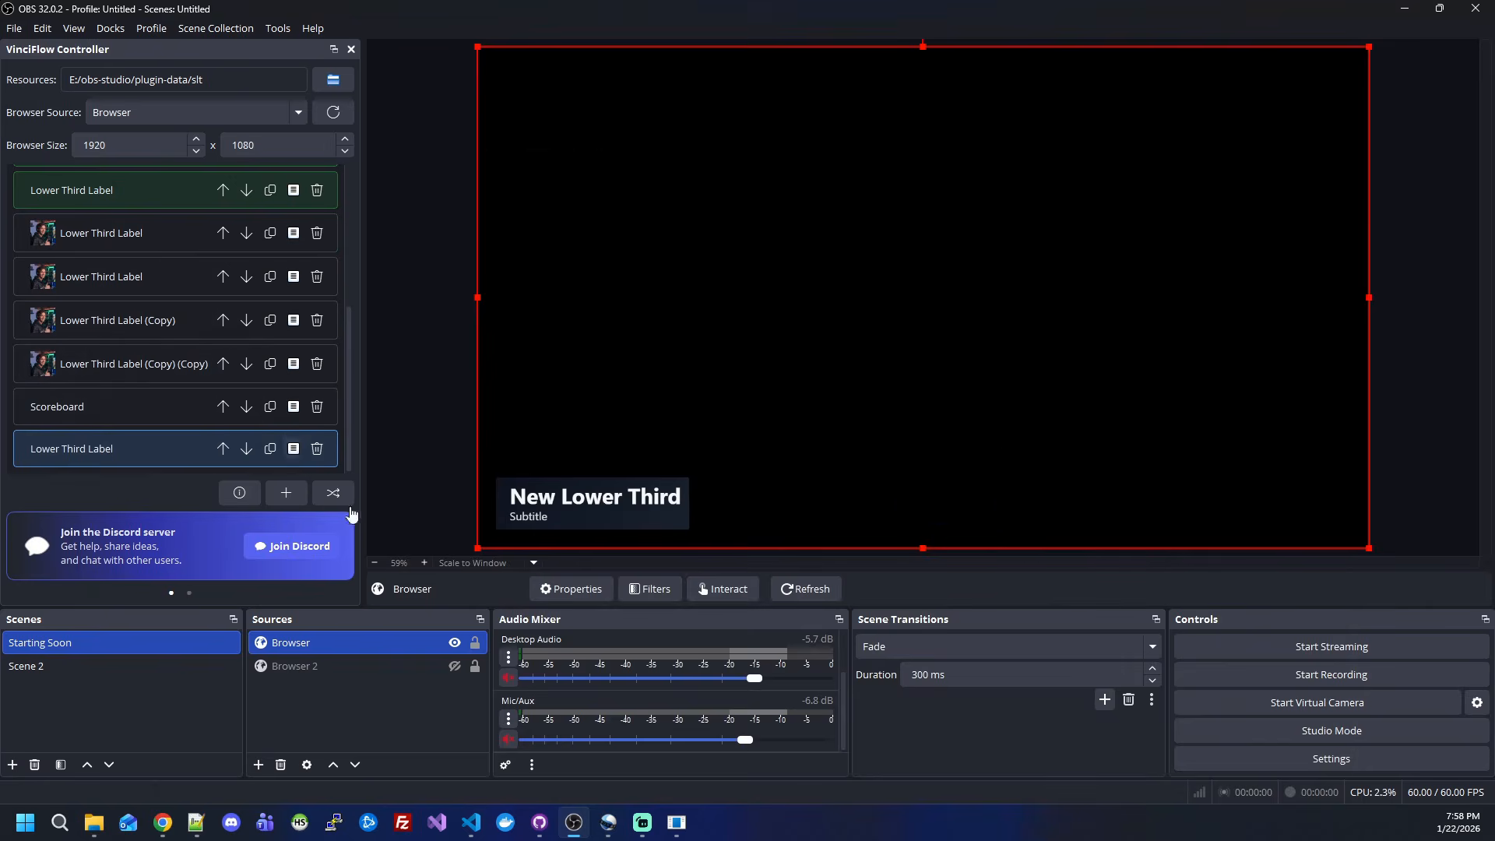
left_click(293, 449)
left_click(474, 204)
left_click(484, 245)
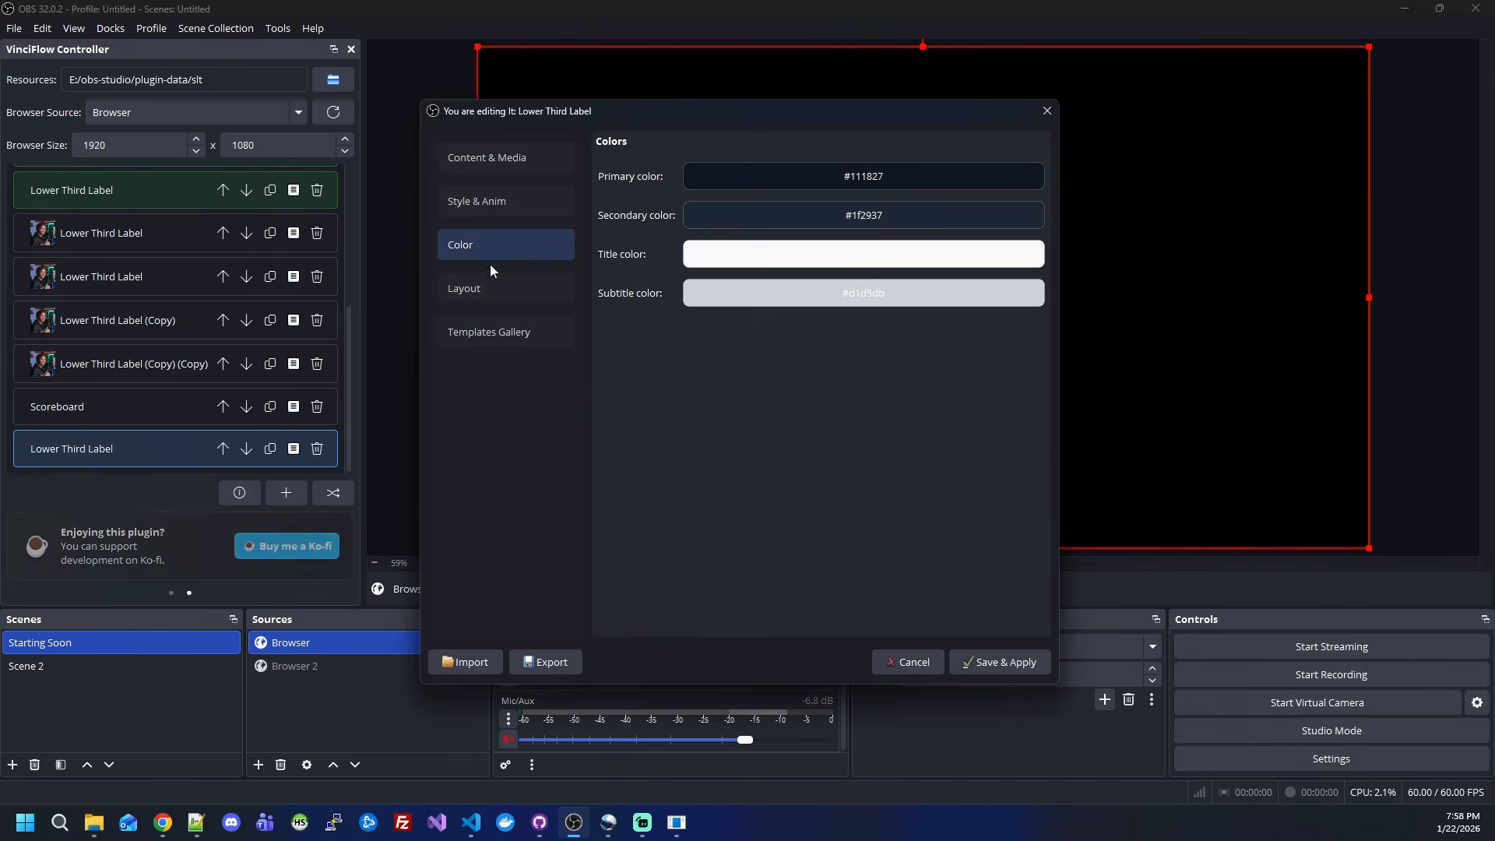
left_click(534, 294)
- Insert a span with the data-no attribute and content 0 after {{TITLE}} in the new lower third's HTML template
left_click(755, 173)
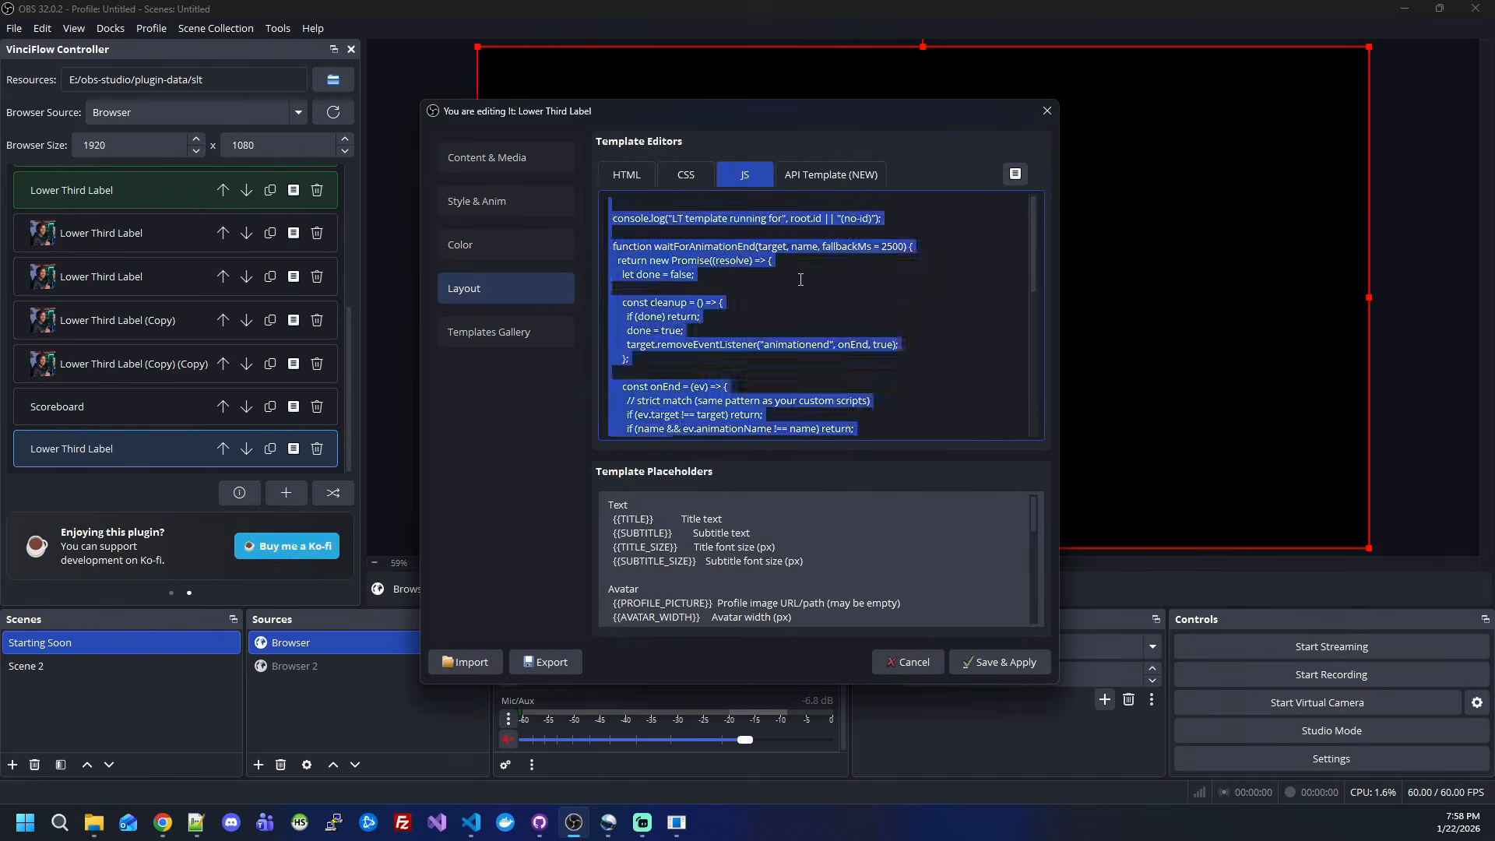
left_click(674, 178)
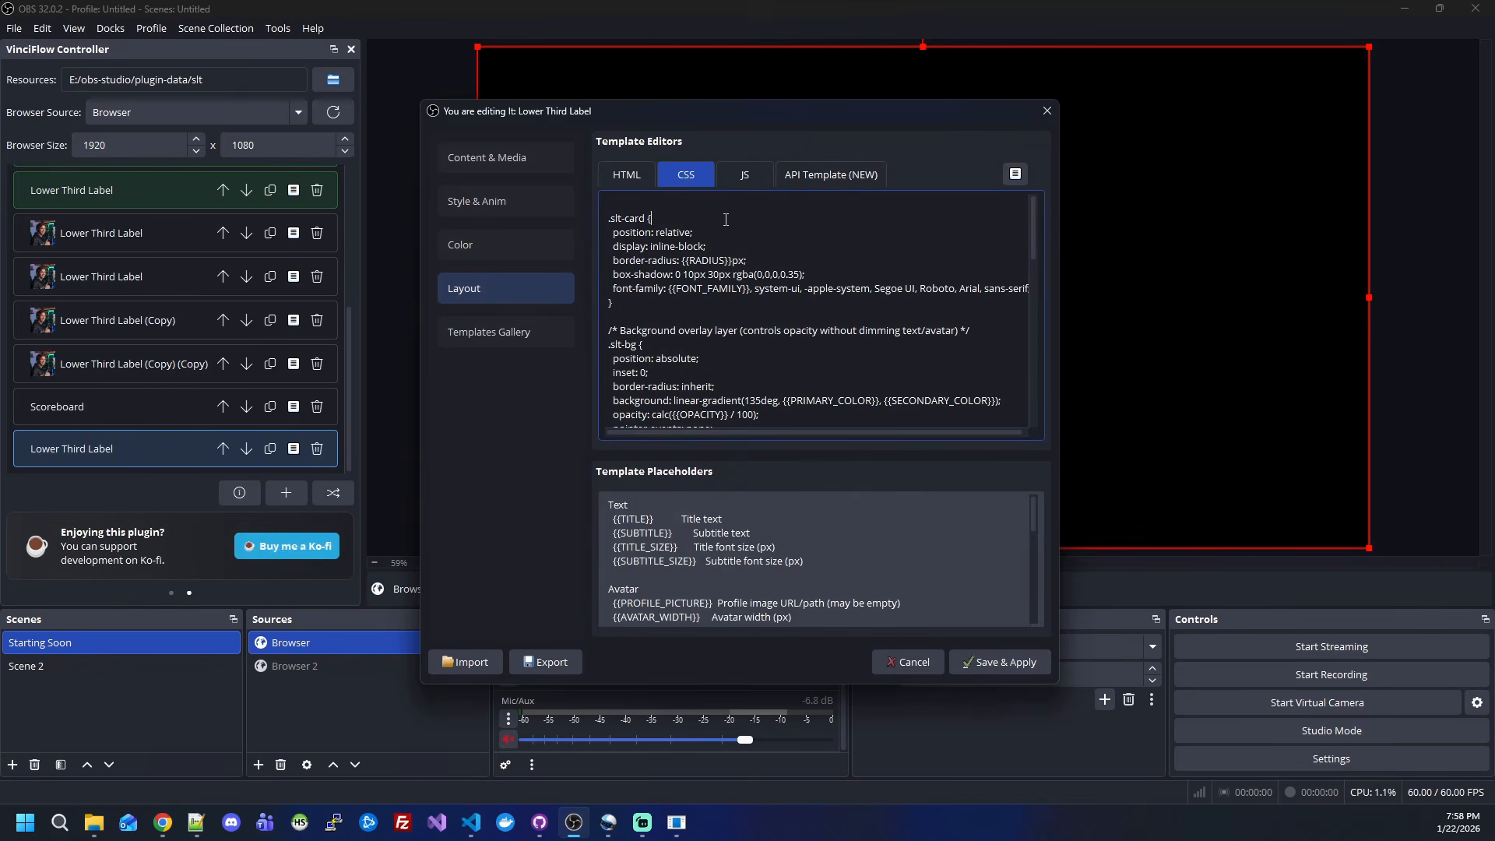
left_click(627, 175)
left_click_drag(741, 119, 779, 98)
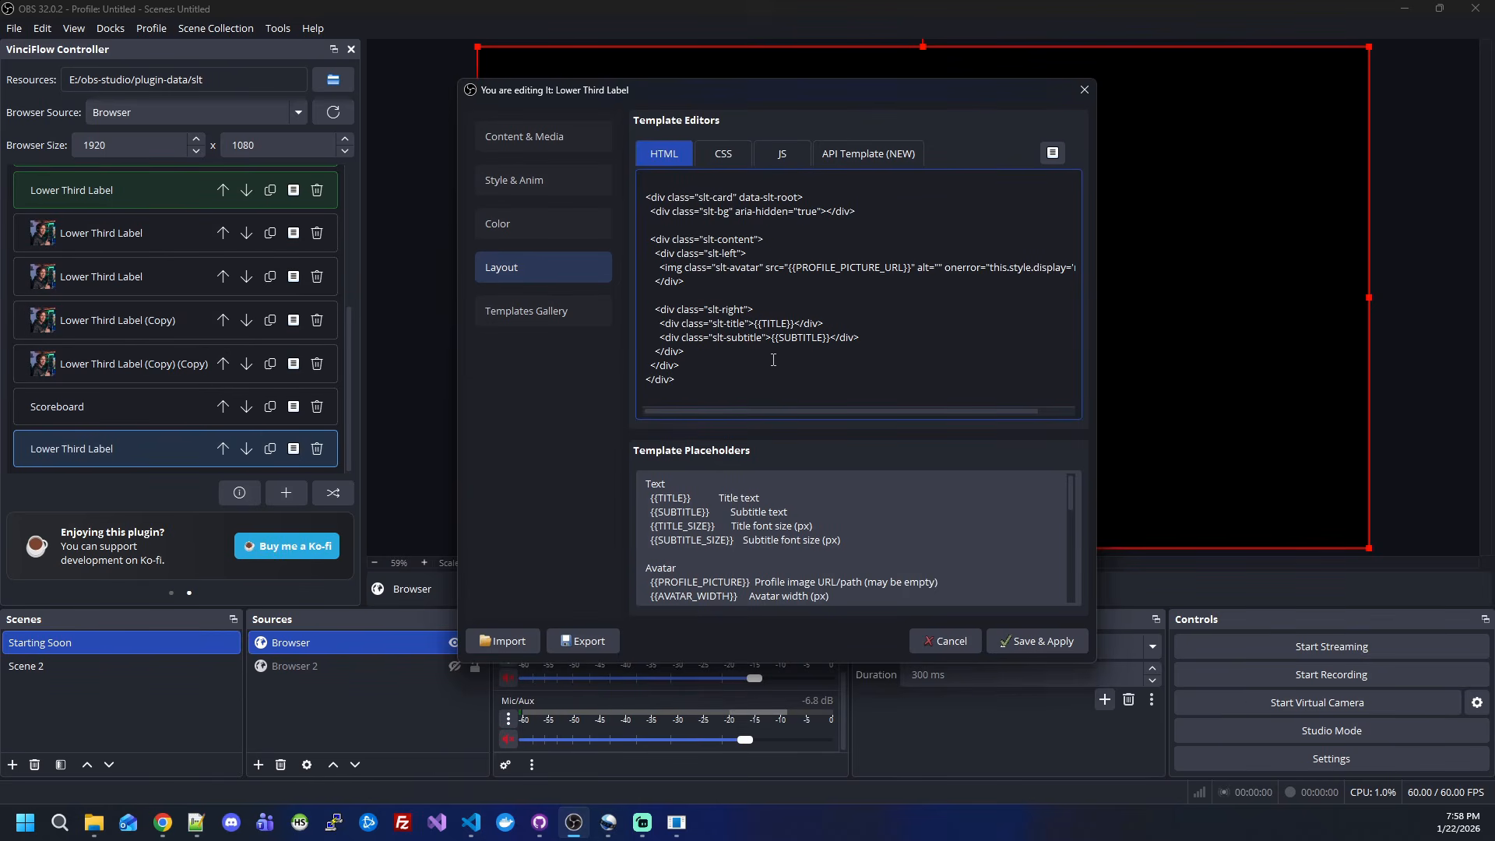
type("<span data-")
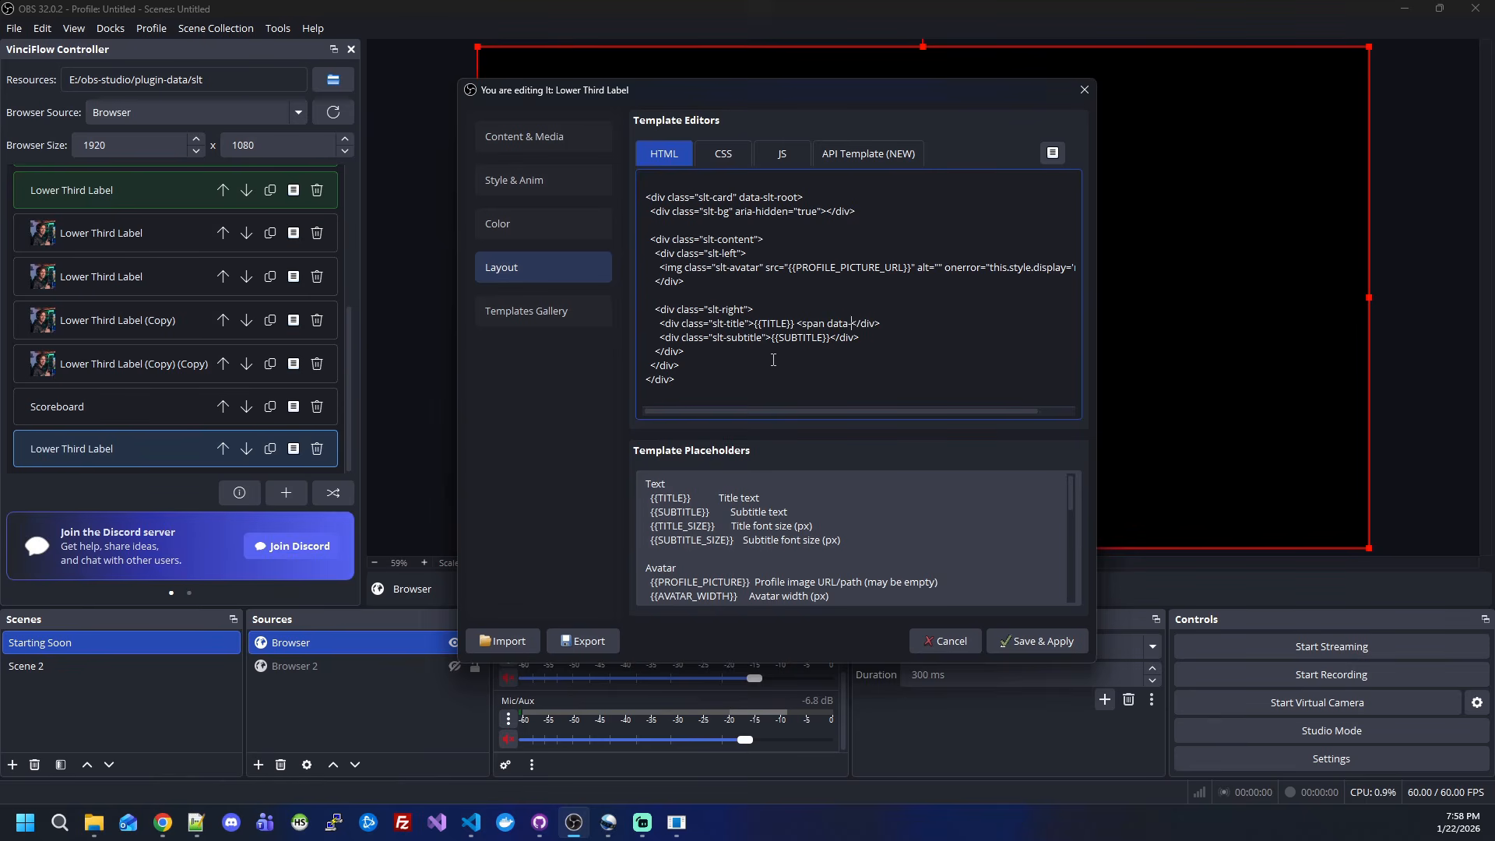
type("no></span>0")
left_click_drag(826, 324, 864, 324)
- Enter a JSON object with "no": 1 as the new lower third's API template, and save and apply it
left_click(880, 153)
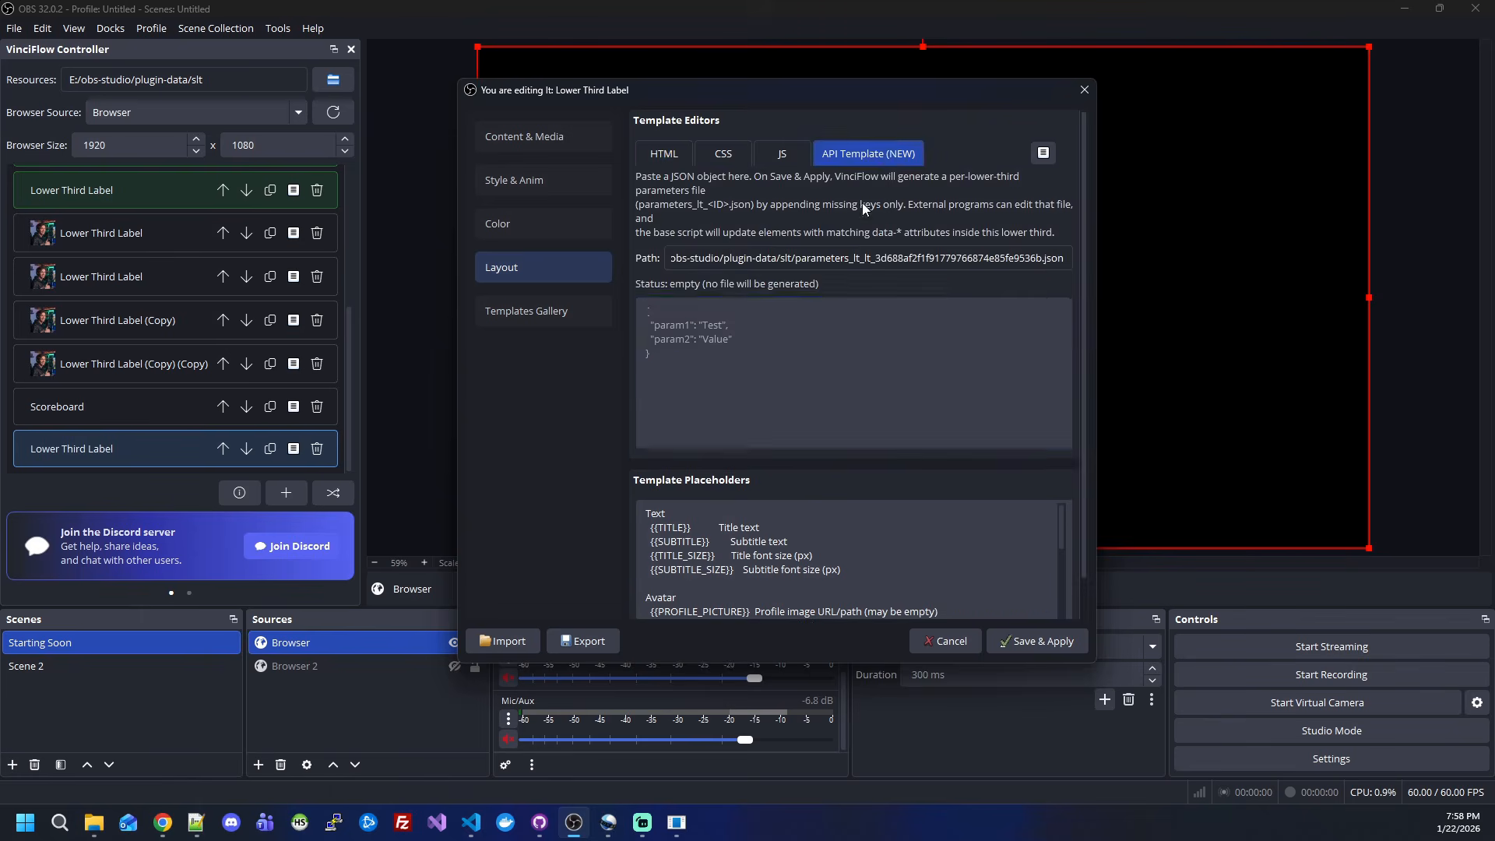
left_click(759, 327)
type("{}")
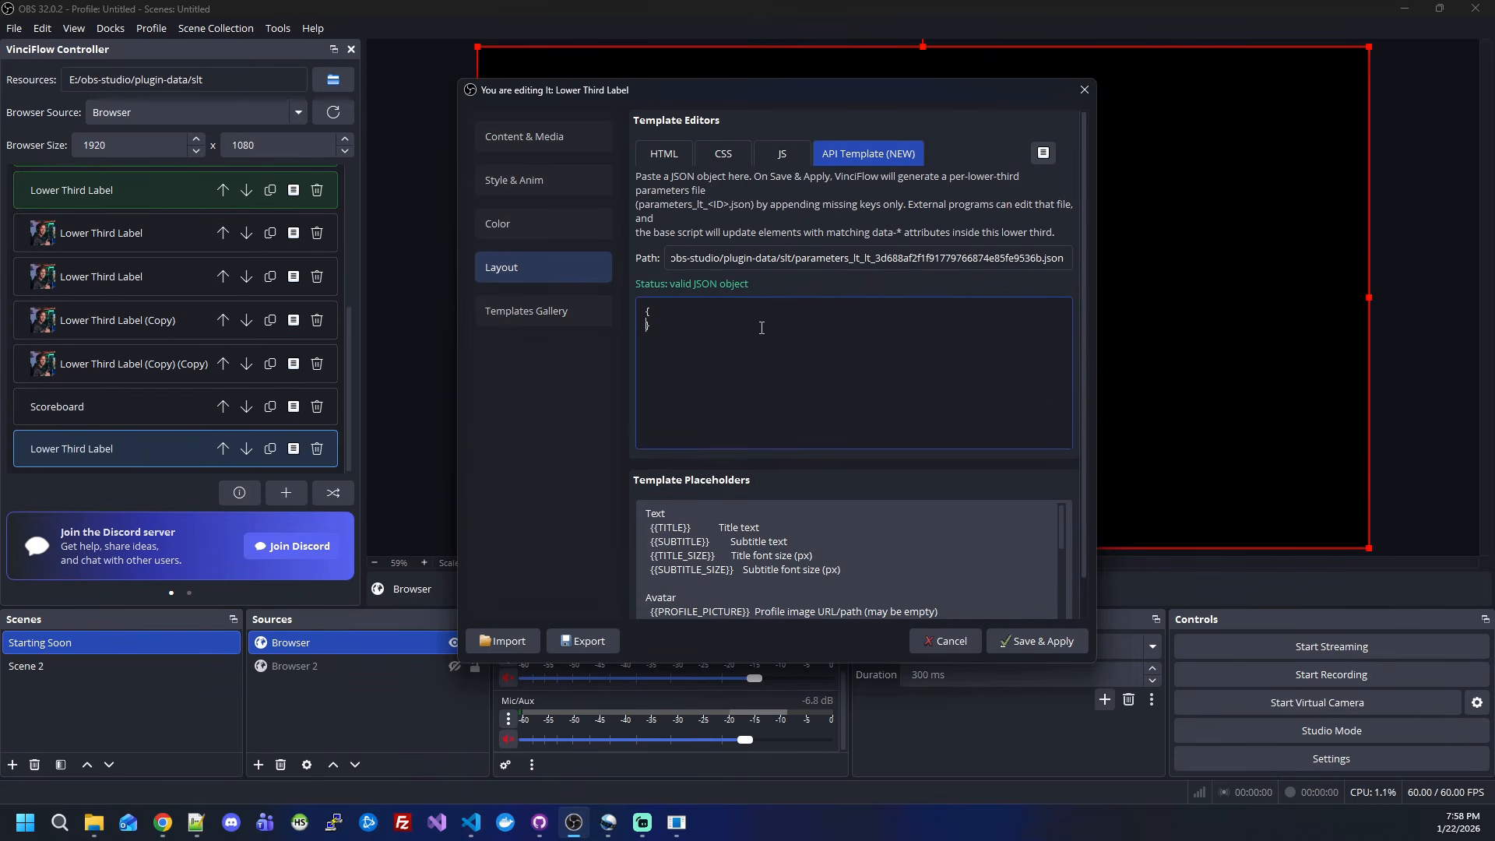
key("Return")
type("\"no\": 1")
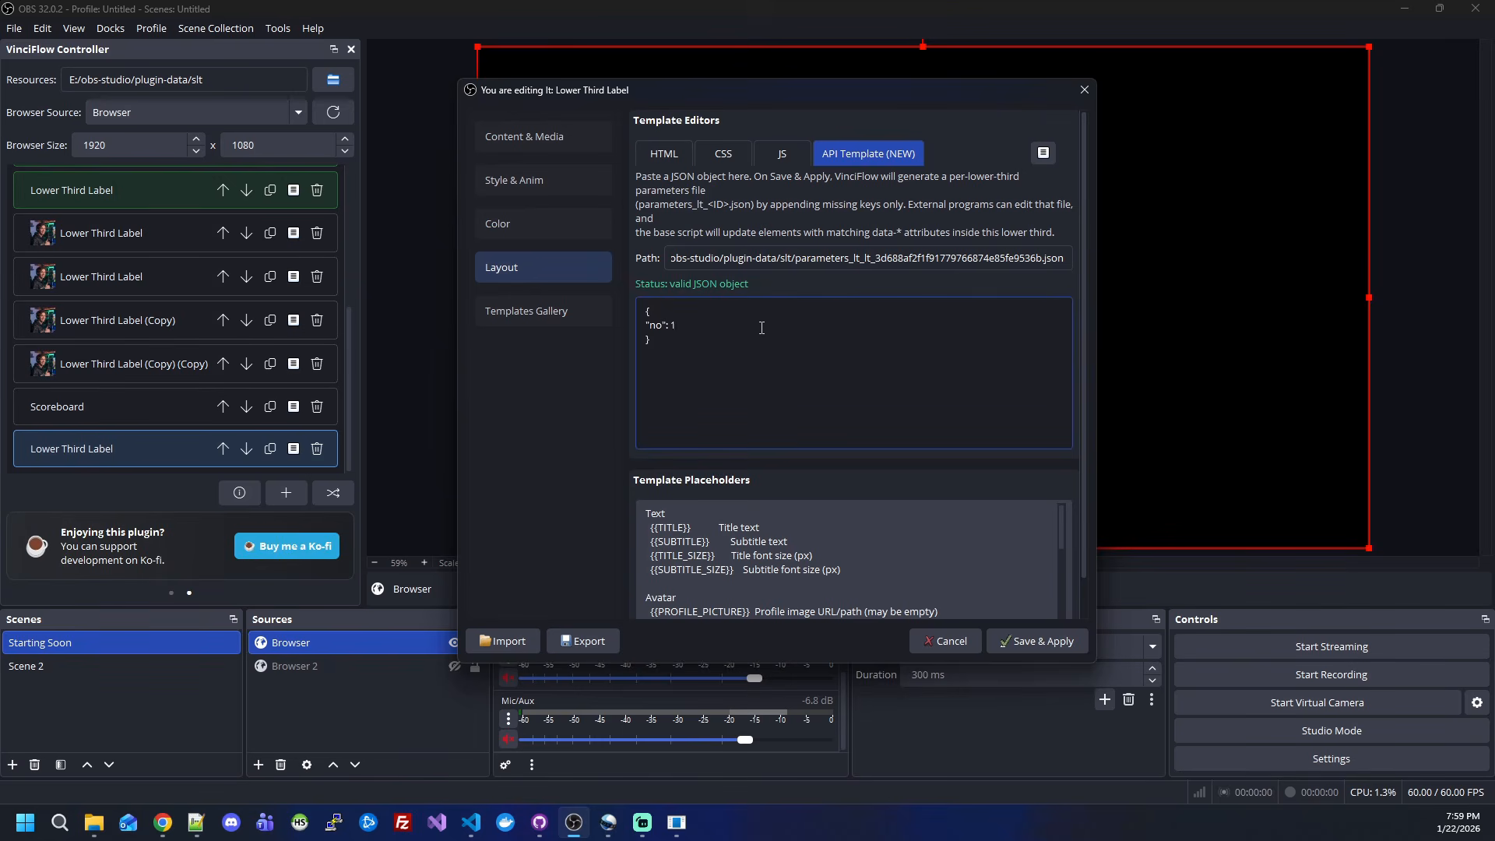
left_click(1062, 642)
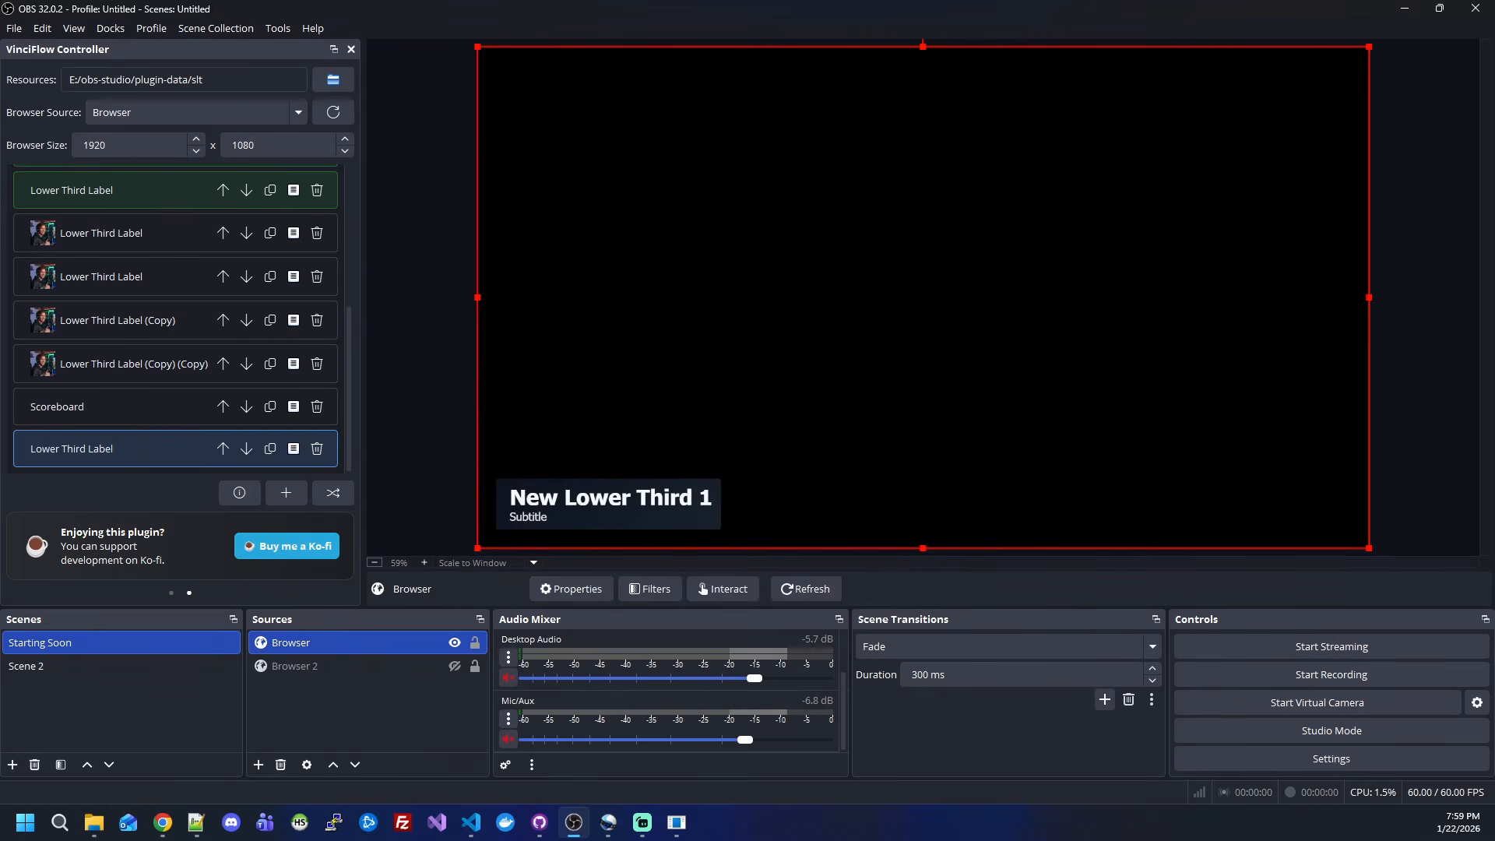
- Open the new lower third's parameters JSON file in Notepad++ and accept reloading the modified Scoreboard file
key("alt+Tab")
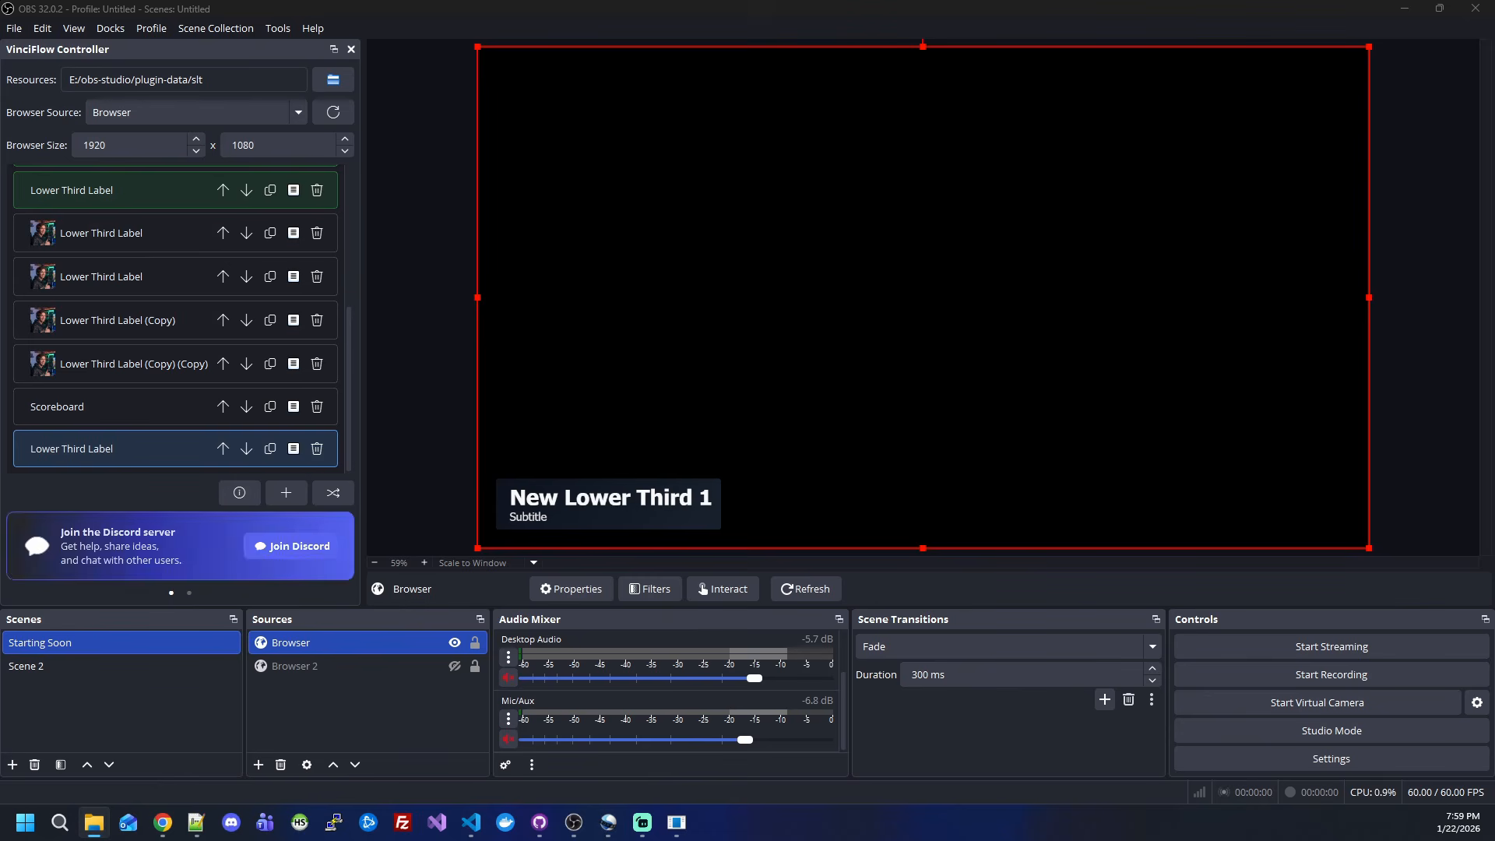
left_click(810, 478)
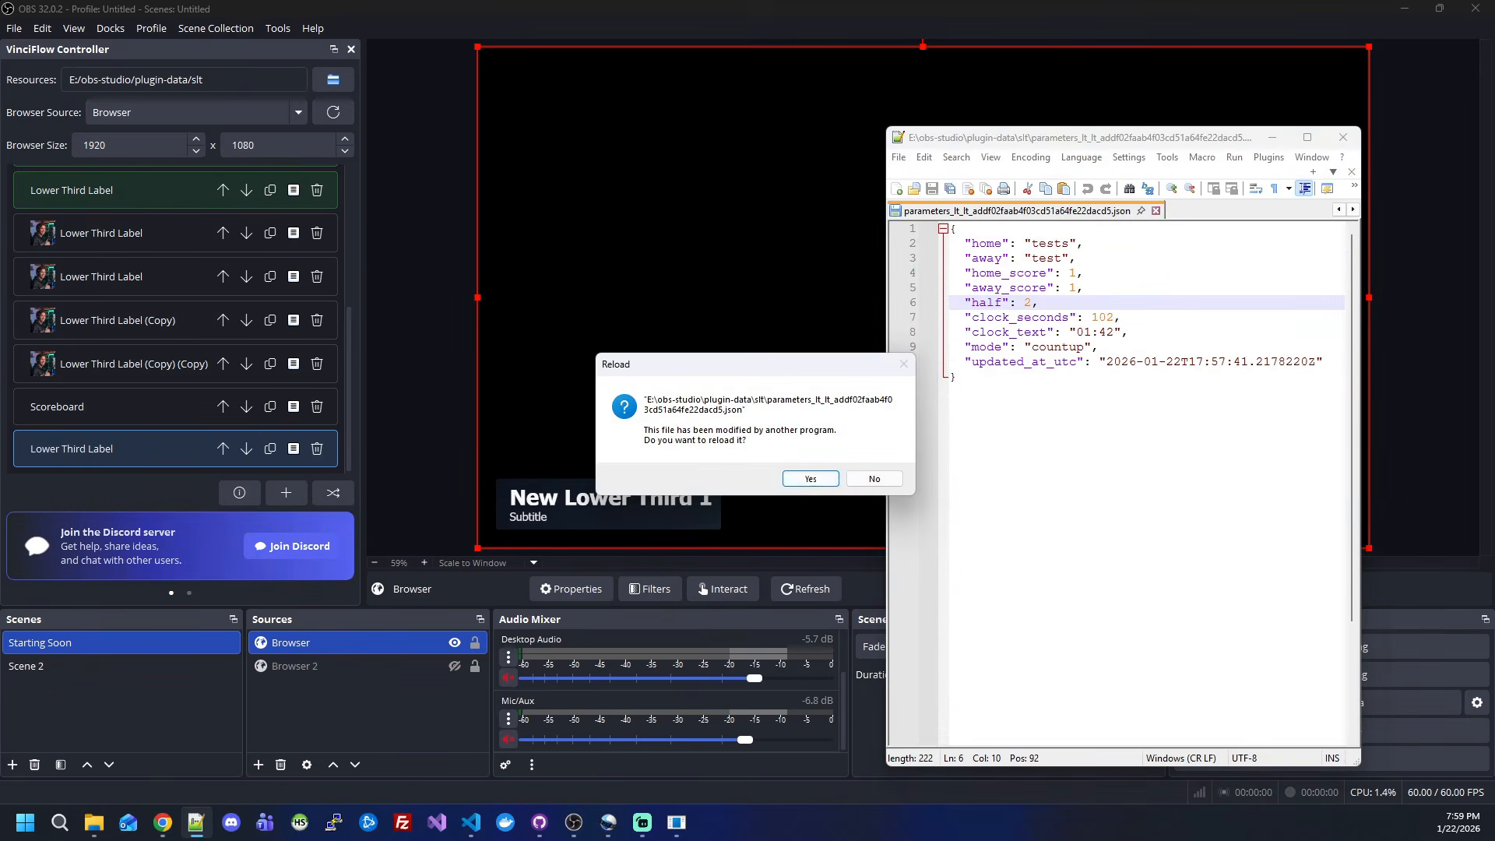
left_click(810, 478)
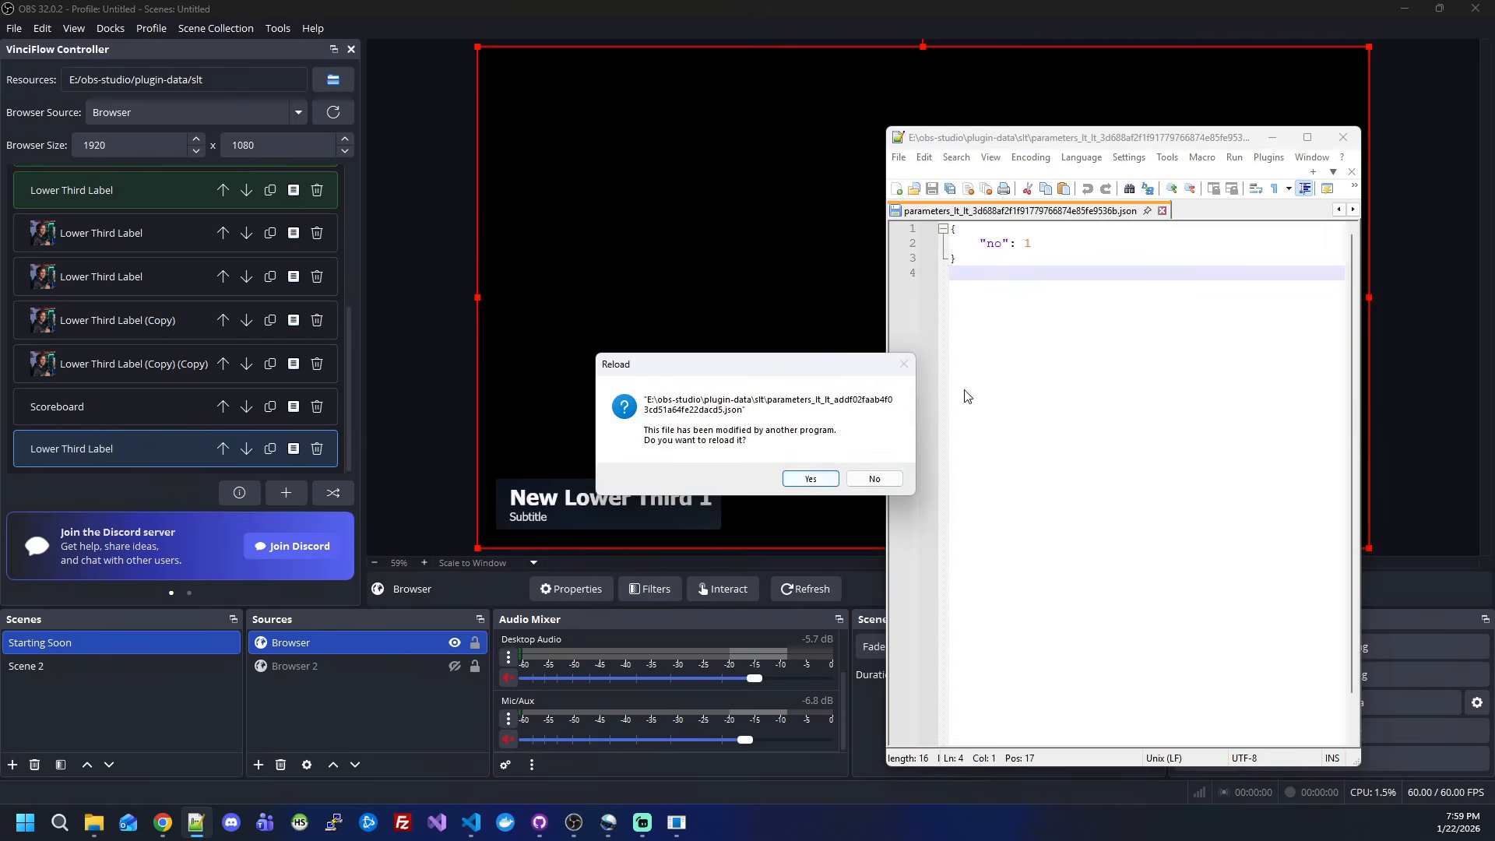
left_click(810, 478)
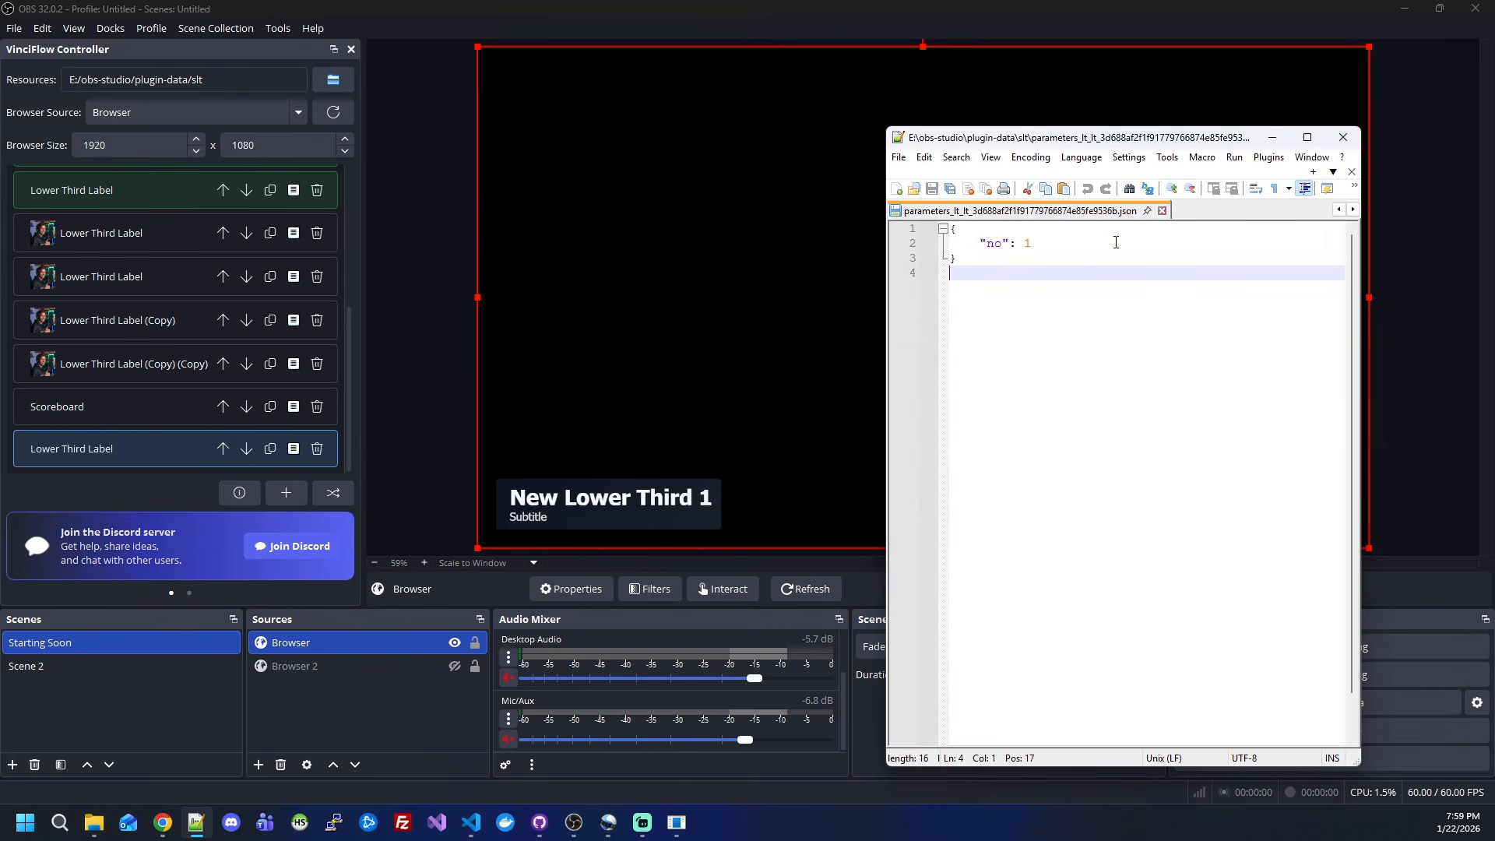
- Set "no" to 2 in the new lower third's parameters file, save it and return to OBS
left_click(1113, 243)
key("shift+Left")
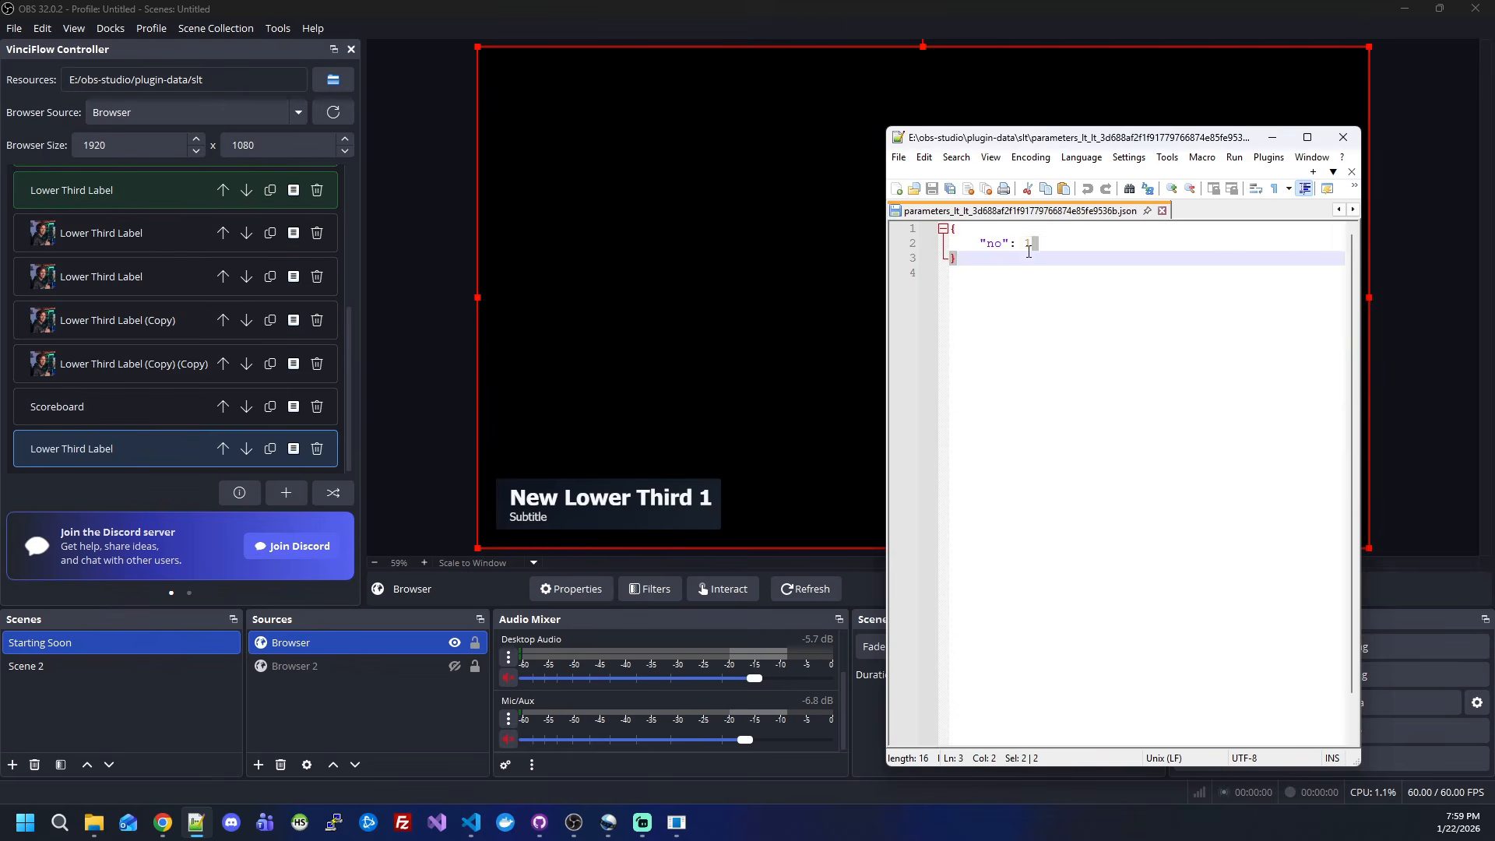
type("2")
key("ctrl+s")
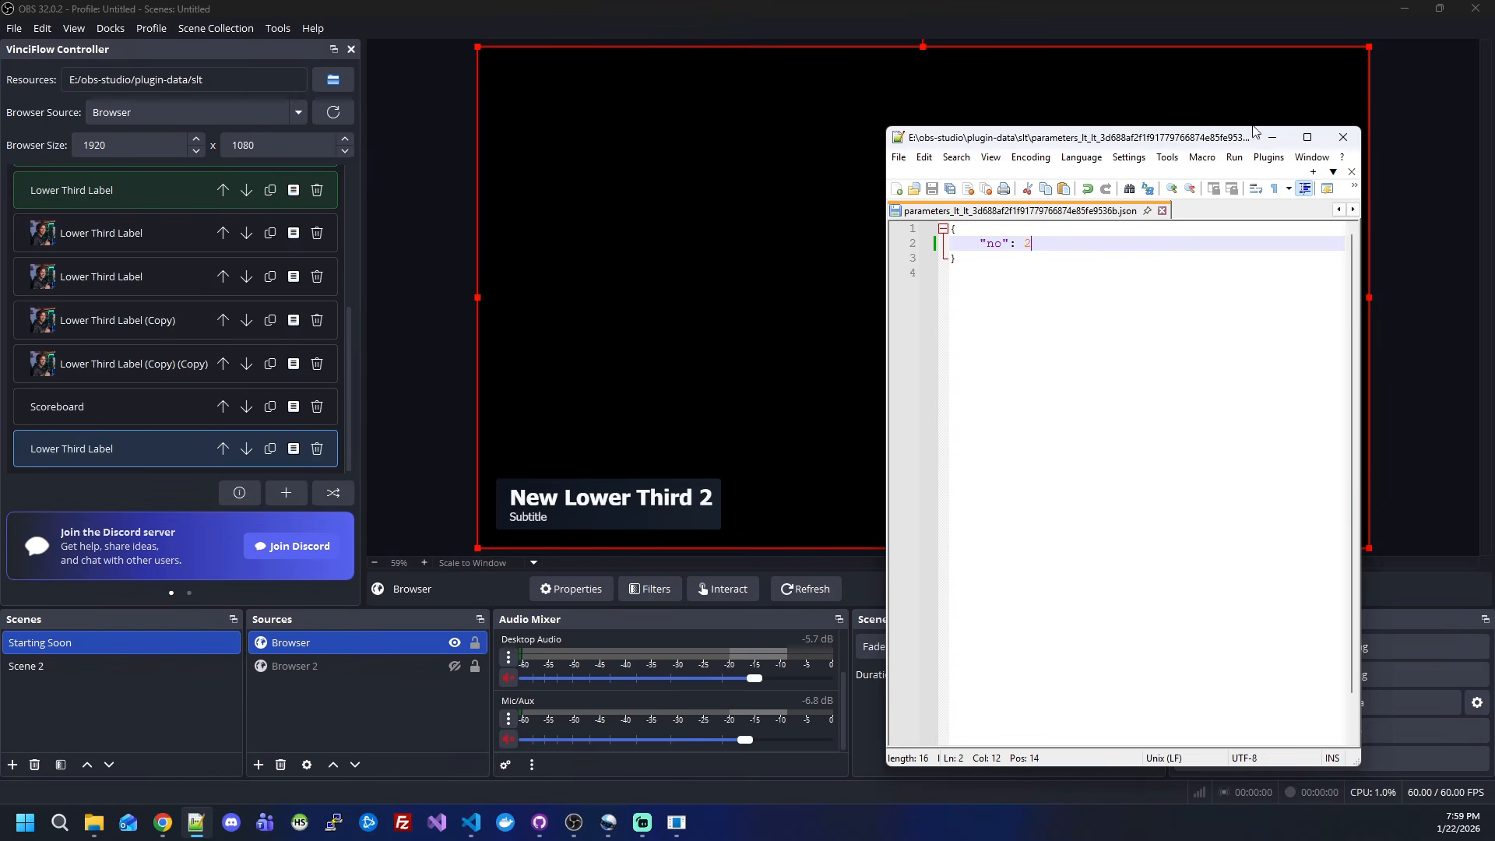
left_click(720, 297)
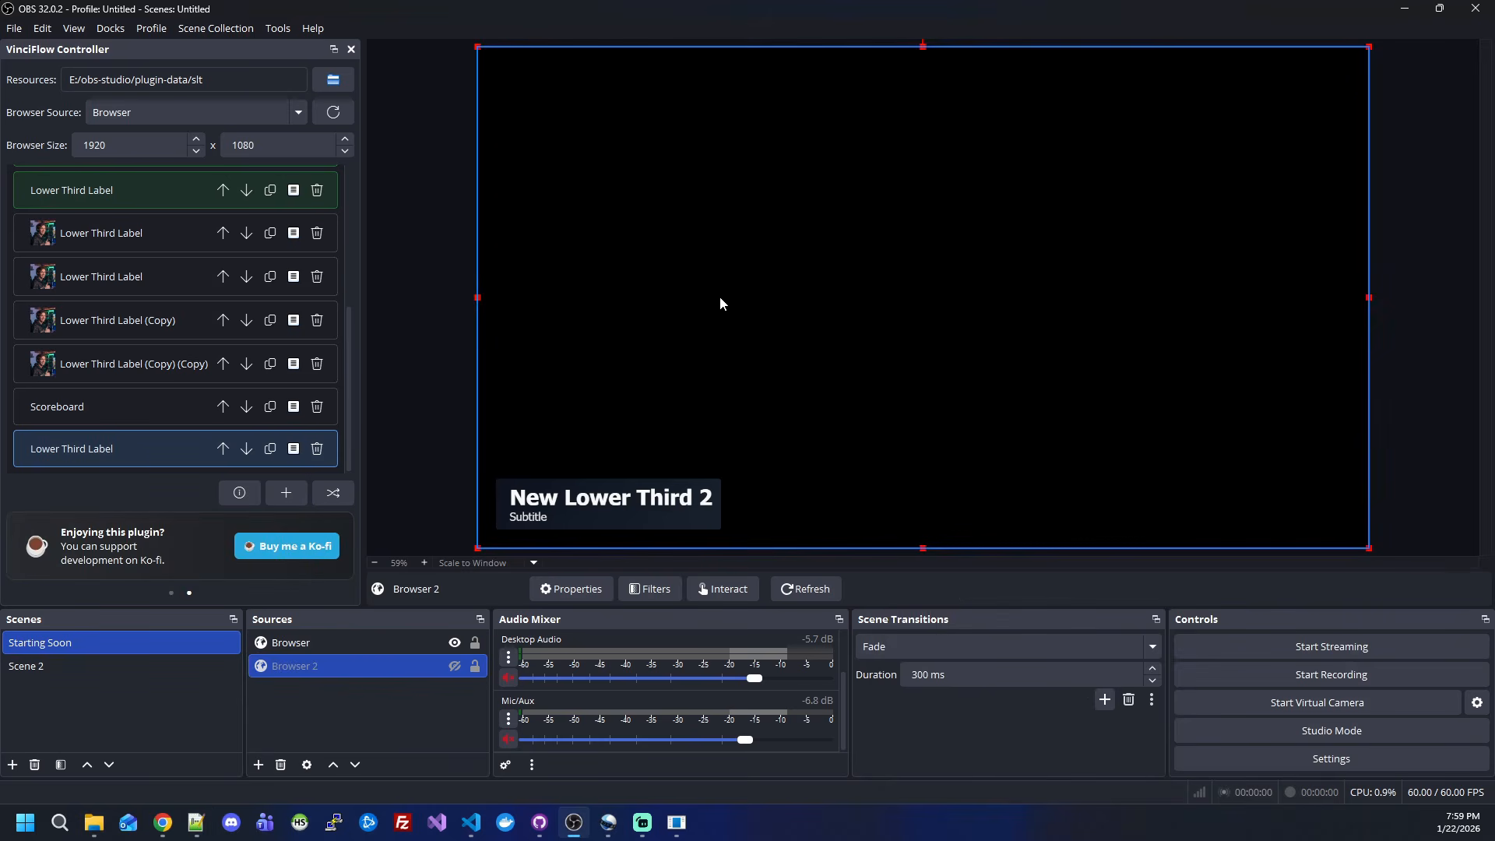